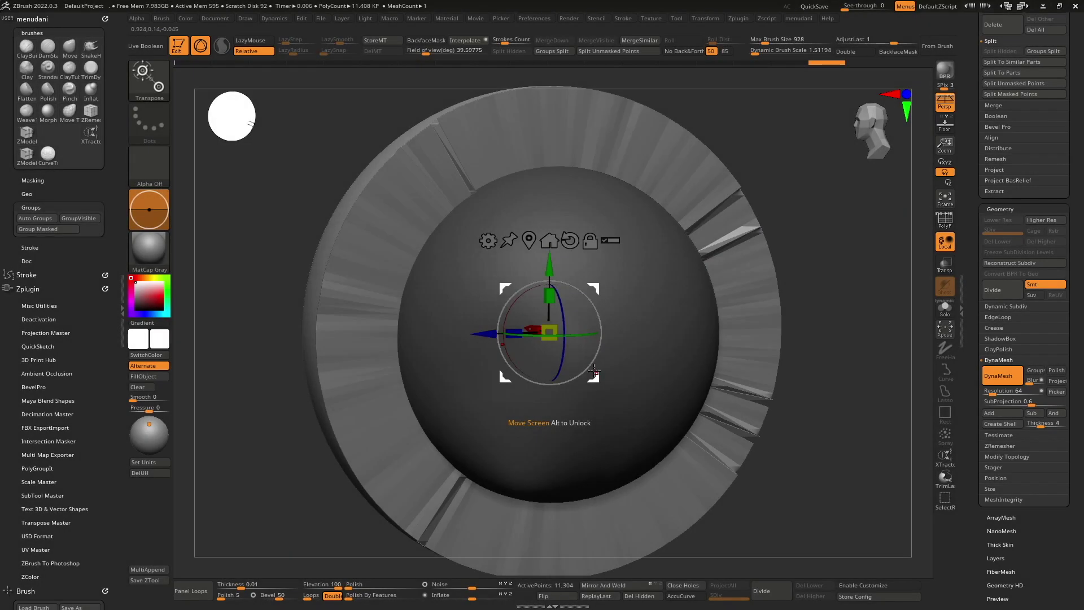
# Orbit to face the ring-and-sphere mesh straight on and reposition the Transpose gizmo.
pyautogui.moveTo(591, 365); pyautogui.dragTo(596, 386)
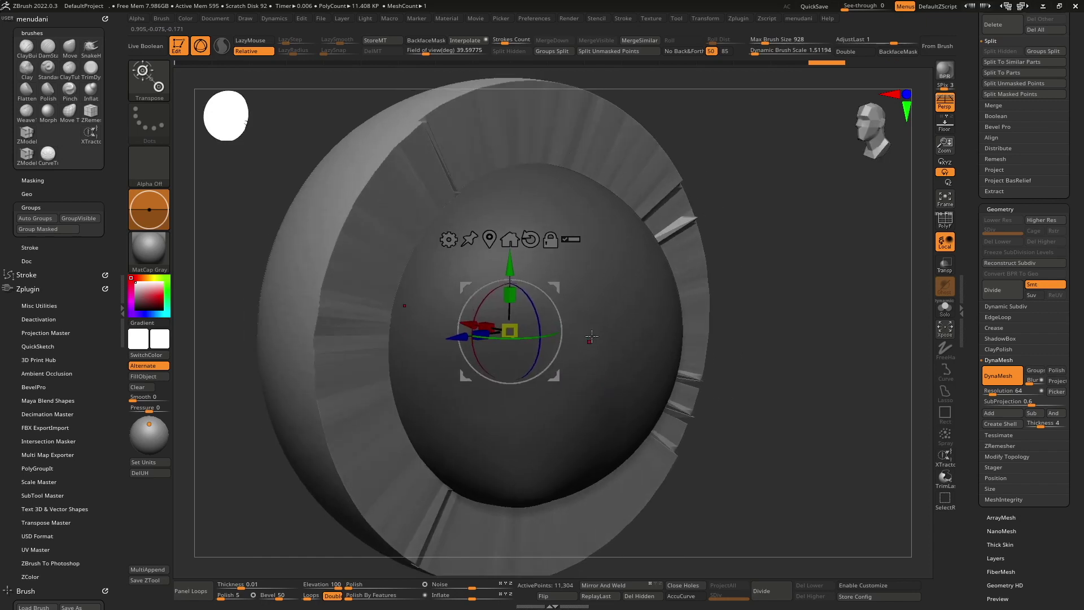
pyautogui.press('q')
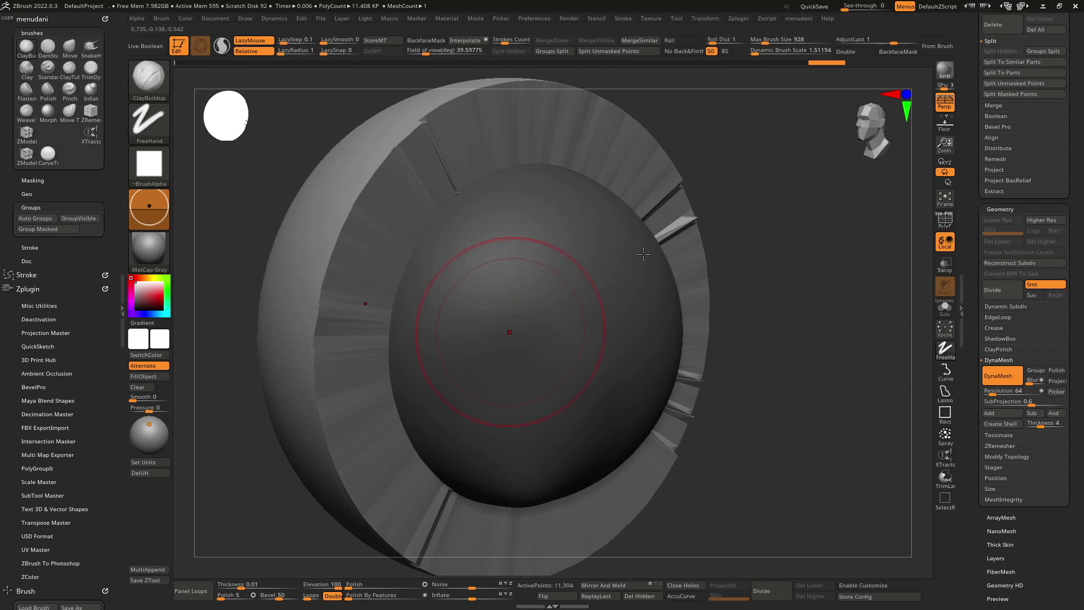
pyautogui.press('w')
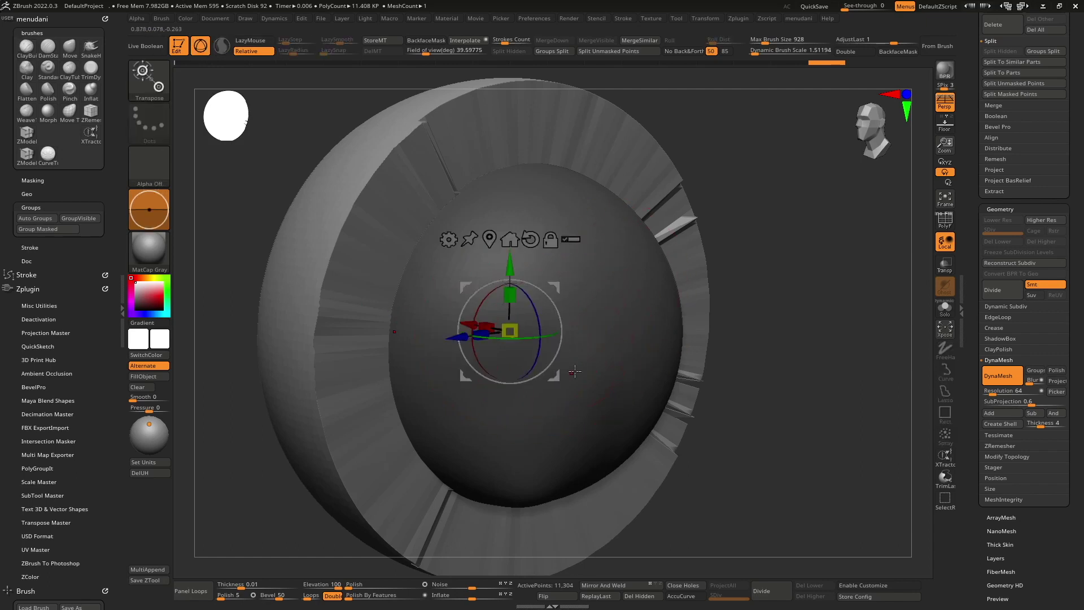
pyautogui.moveTo(580, 365); pyautogui.dragTo(627, 327)
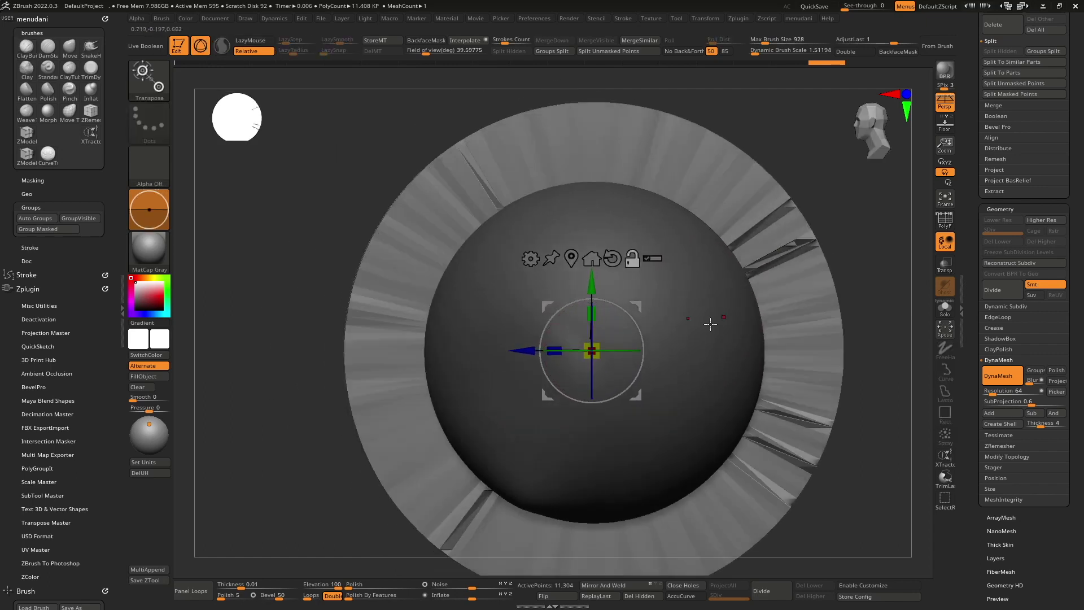
pyautogui.moveTo(554, 259)
pyautogui.mouseDown()
pyautogui.moveTo(541, 282)
pyautogui.moveTo(608, 368)
pyautogui.mouseUp()
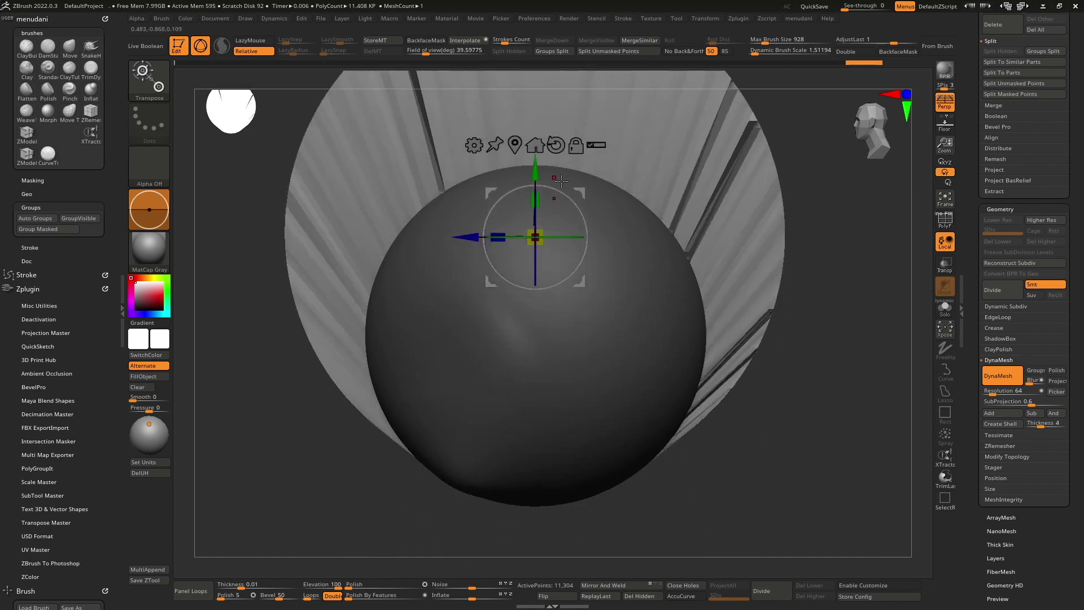
pyautogui.moveTo(608, 368)
pyautogui.mouseDown()
pyautogui.moveTo(538, 355)
pyautogui.moveTo(544, 368)
pyautogui.mouseUp()
# Stretch the mesh along Z to about 1.19, then try a Z rotation and undo it.
pyautogui.moveTo(448, 316); pyautogui.dragTo(508, 387)
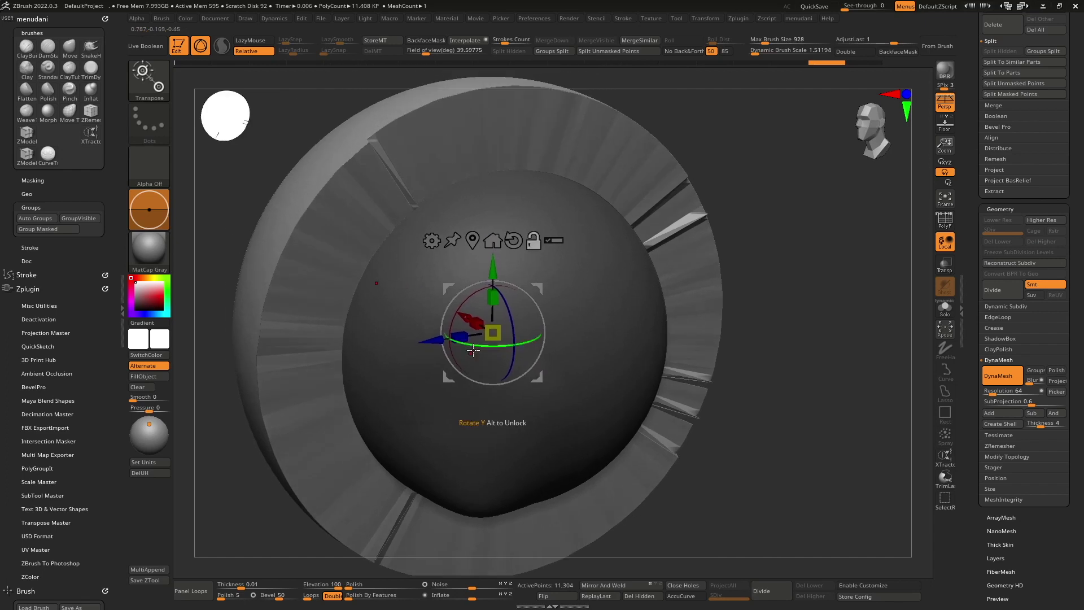
pyautogui.moveTo(475, 307)
pyautogui.mouseDown()
pyautogui.moveTo(435, 314)
pyautogui.moveTo(488, 305)
pyautogui.mouseUp()
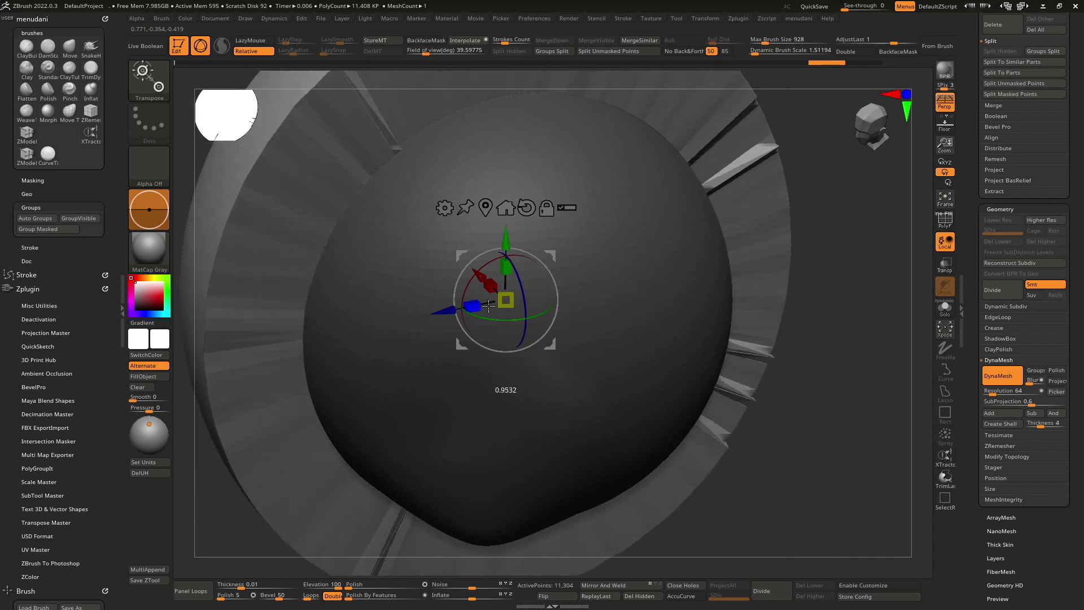
pyautogui.moveTo(488, 306)
pyautogui.mouseDown()
pyautogui.moveTo(628, 480)
pyautogui.moveTo(587, 429)
pyautogui.moveTo(563, 368)
pyautogui.moveTo(534, 362)
pyautogui.mouseUp()
pyautogui.keyDown('ctrl'); pyautogui.moveTo(484, 334); pyautogui.dragTo(498, 384, button='right'); pyautogui.keyUp('ctrl')
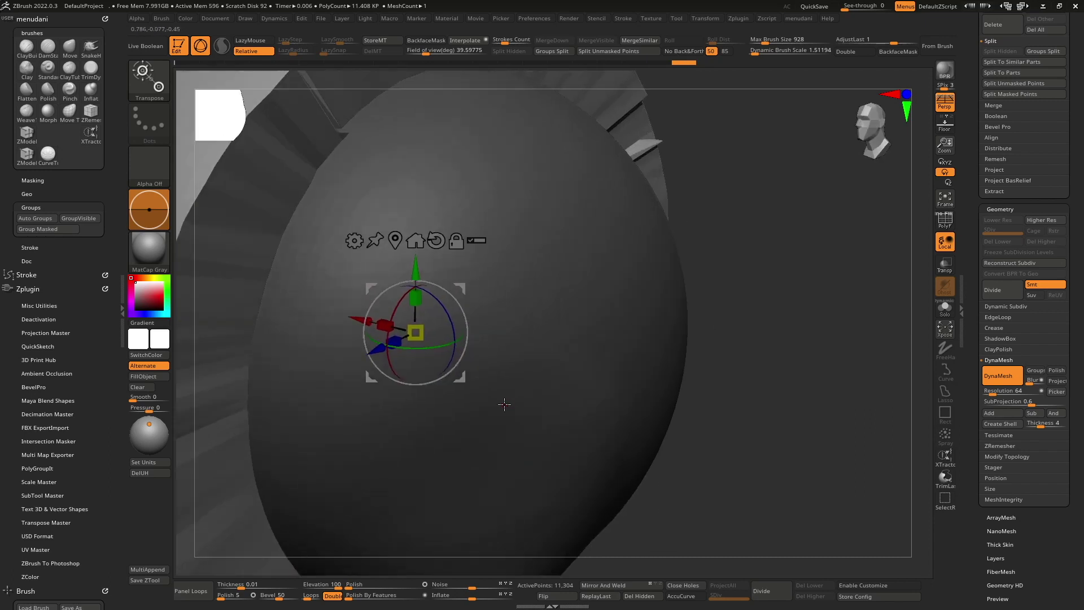
pyautogui.moveTo(503, 333)
pyautogui.mouseDown()
pyautogui.moveTo(518, 402)
pyautogui.moveTo(683, 398)
pyautogui.mouseUp()
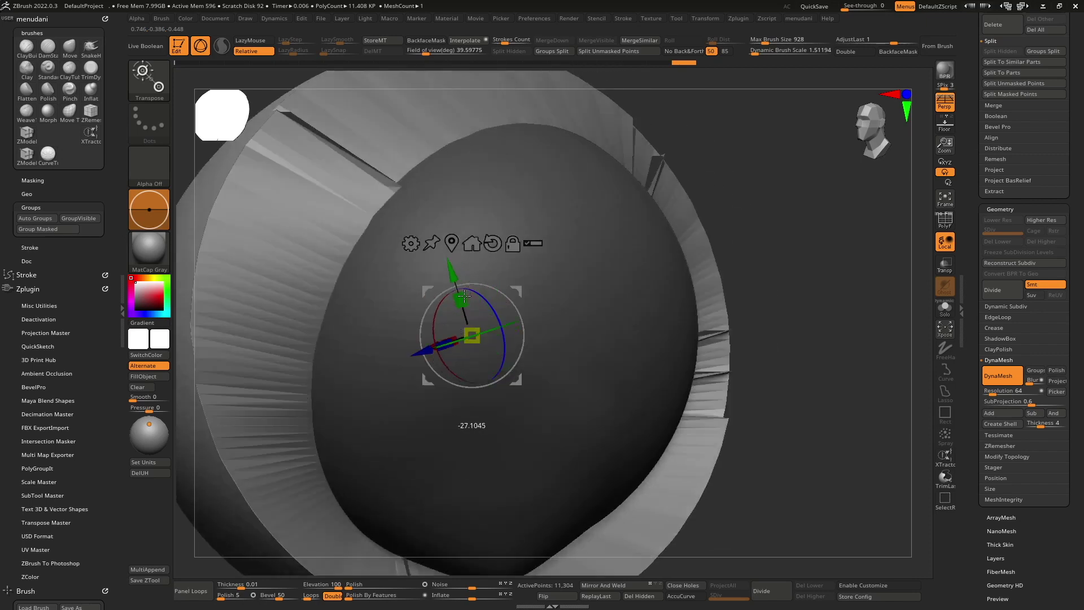
pyautogui.hotkey('ctrl', 'z')
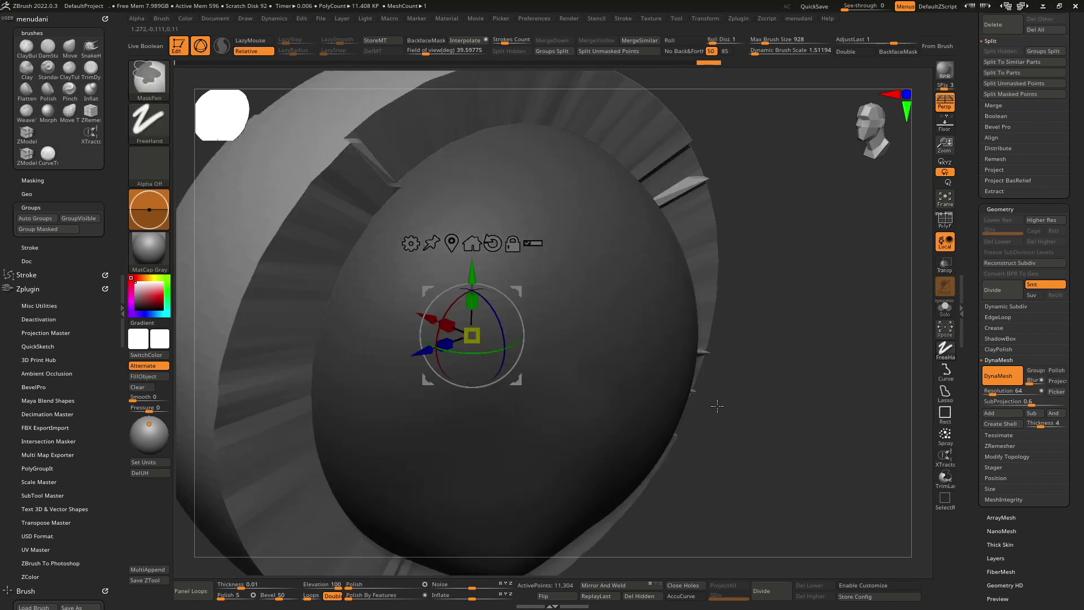
# Undo back to the taller head blob, smooth its surface, and pan it up-right.
pyautogui.hotkey('ctrl', 'z')
pyautogui.hotkey('ctrl', 'z')
pyautogui.hotkey('ctrl', 'z')
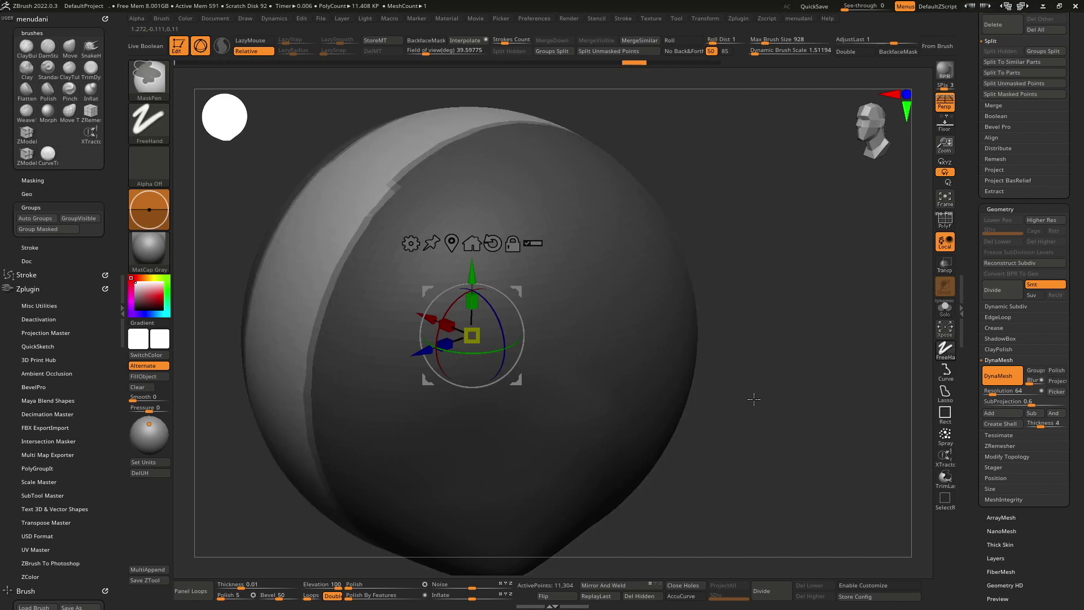
pyautogui.hotkey('ctrl', 'z')
pyautogui.hotkey('ctrl', 'z')
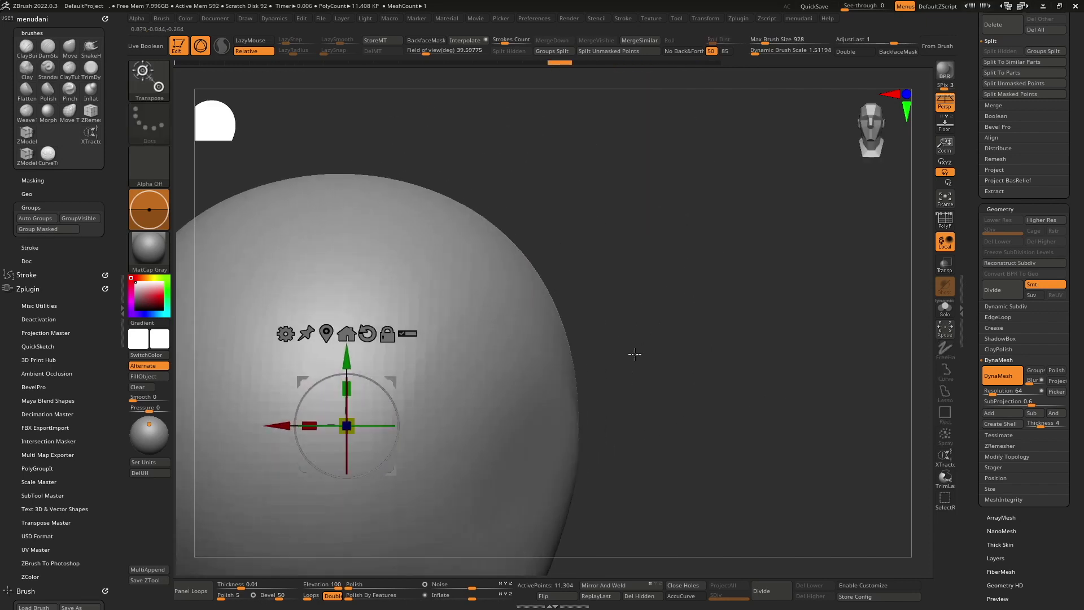
pyautogui.hotkey('ctrl', 'z')
pyautogui.press('q')
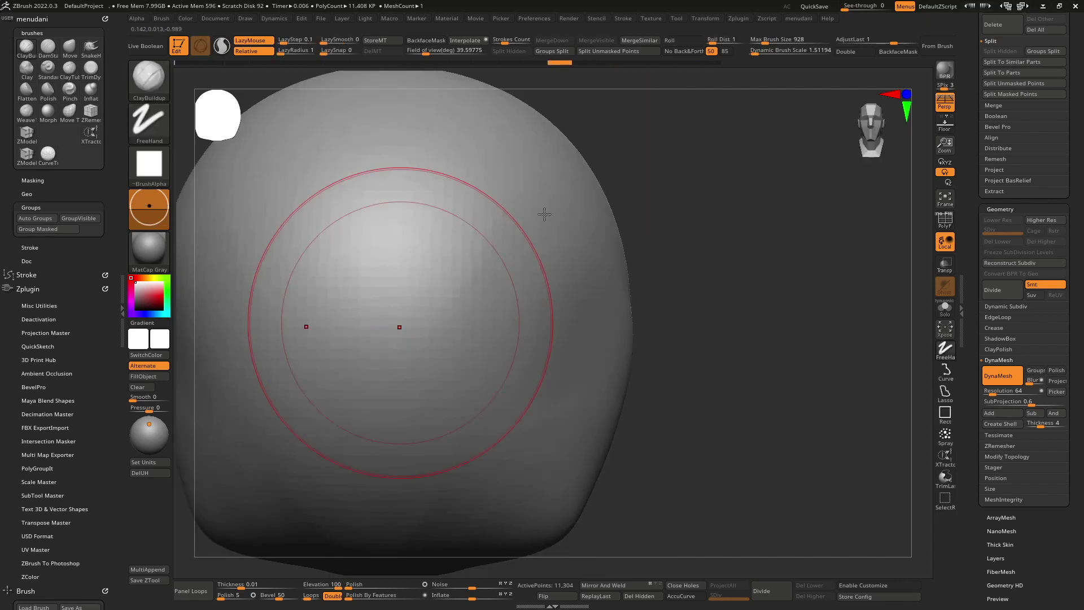
pyautogui.moveTo(544, 214); pyautogui.dragTo(535, 267)
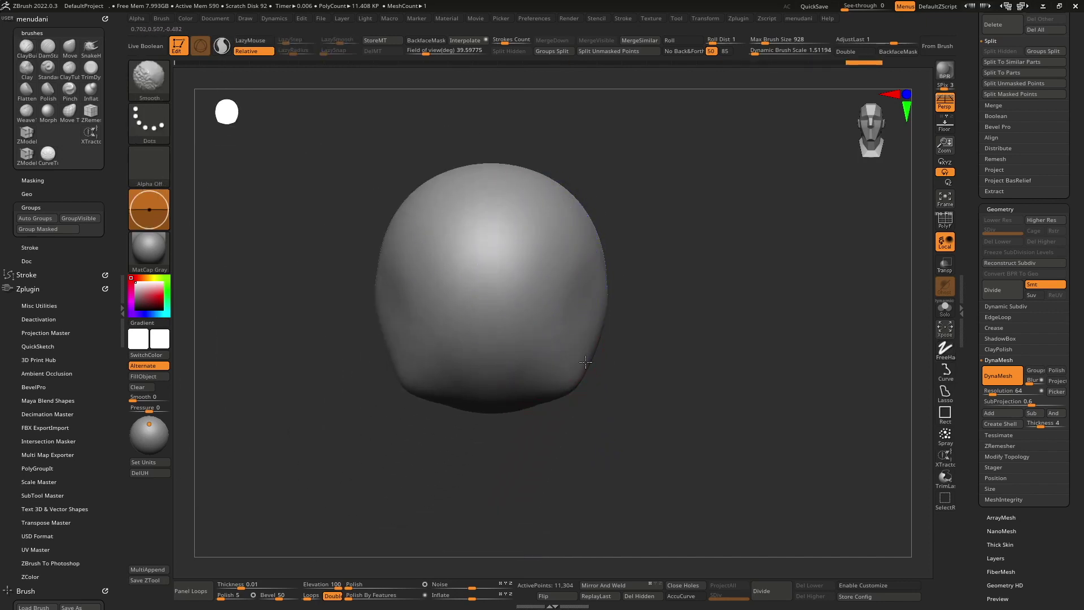
pyautogui.press('shift')
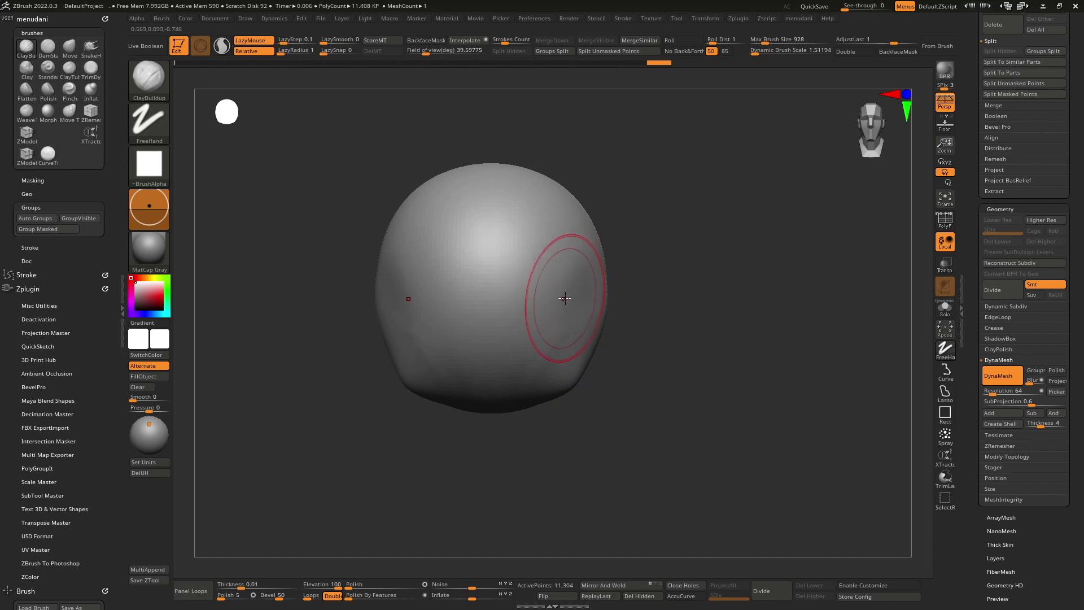
pyautogui.keyDown('alt'); pyautogui.moveTo(556, 353); pyautogui.dragTo(606, 309, button='right'); pyautogui.keyUp('alt')
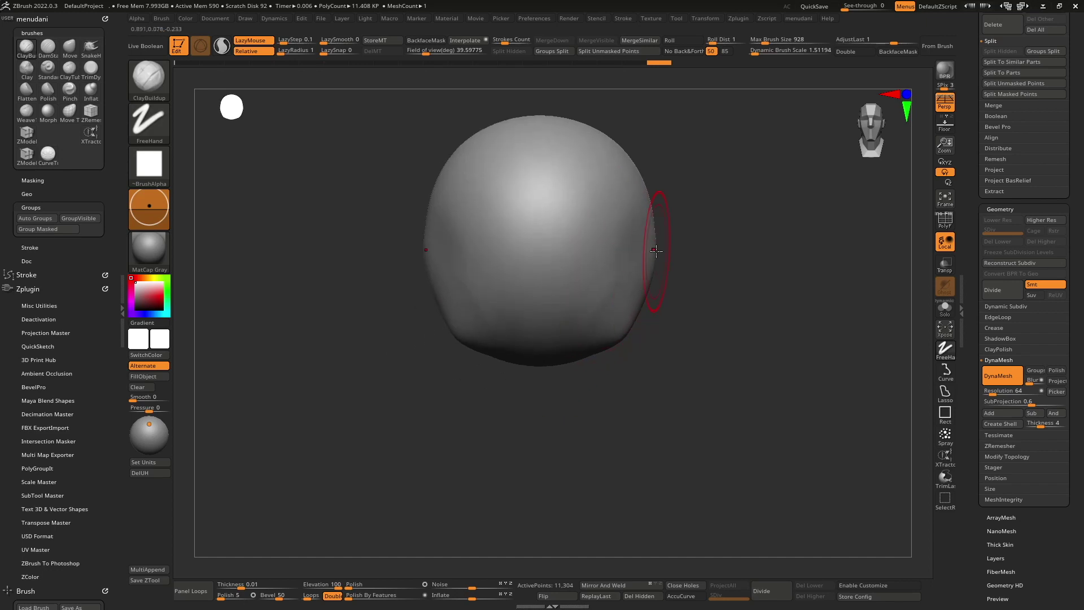
# Bring the male anatomy reference board in front of the ZBrush canvas.
pyautogui.hotkey('alt', 'Tab')
pyautogui.hotkey('ctrl', 'f')
pyautogui.scroll(2, 295, 384)
# Zoom and pan across the five-figure male body sheet and head-proportion charts, then hide the board.
pyautogui.scroll(3, 479, 384)
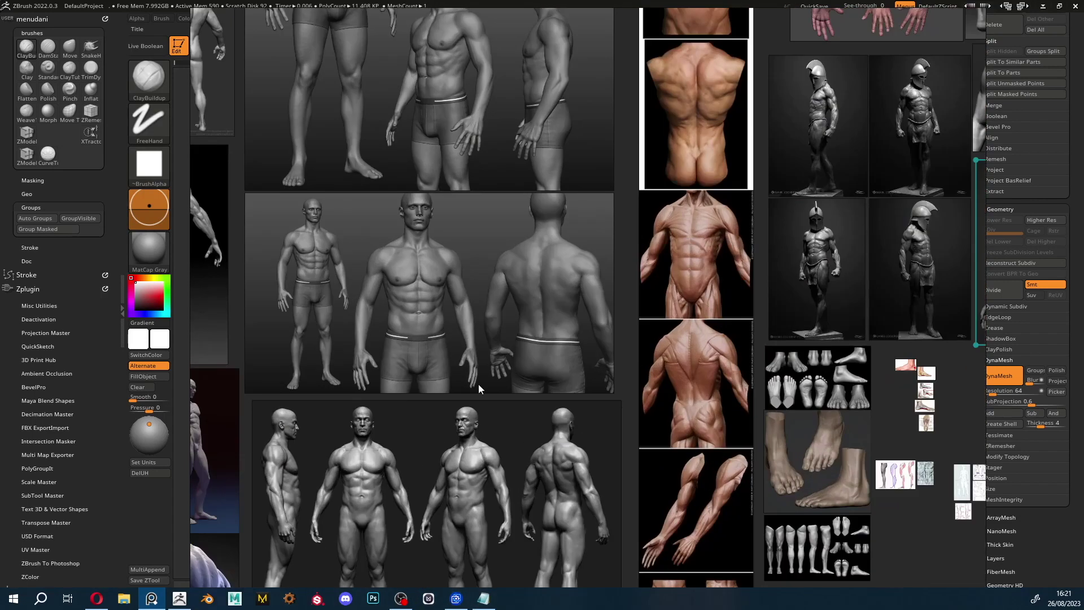
pyautogui.moveTo(482, 343); pyautogui.dragTo(496, 148, button='middle')
pyautogui.moveTo(508, 403); pyautogui.dragTo(517, 172, button='middle')
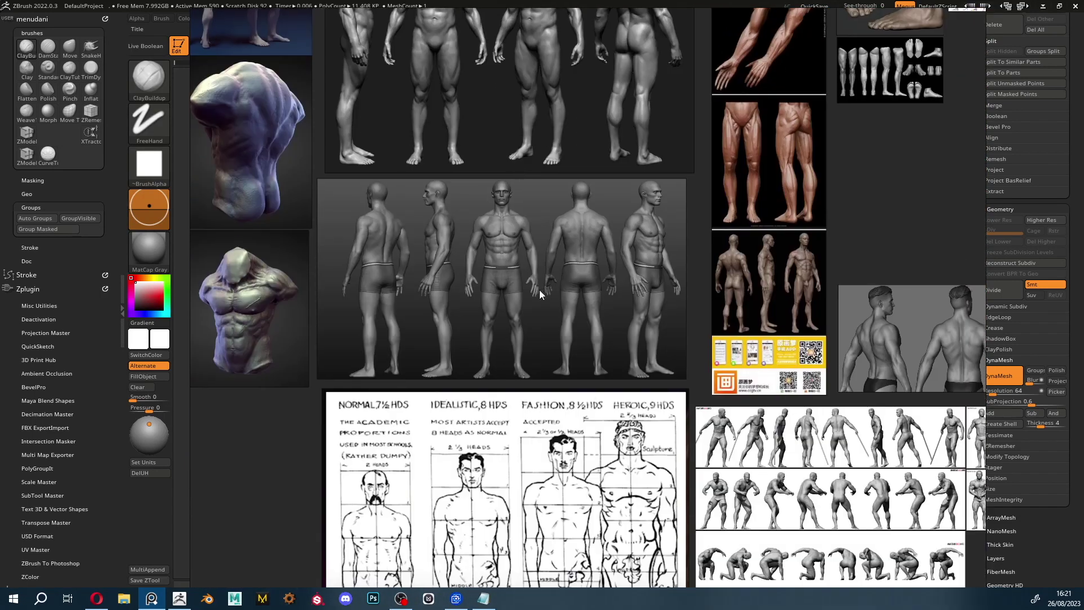
pyautogui.moveTo(539, 290); pyautogui.dragTo(497, 320, button='middle')
pyautogui.scroll(2, 496, 321)
pyautogui.moveTo(687, 391); pyautogui.dragTo(611, 79, button='middle')
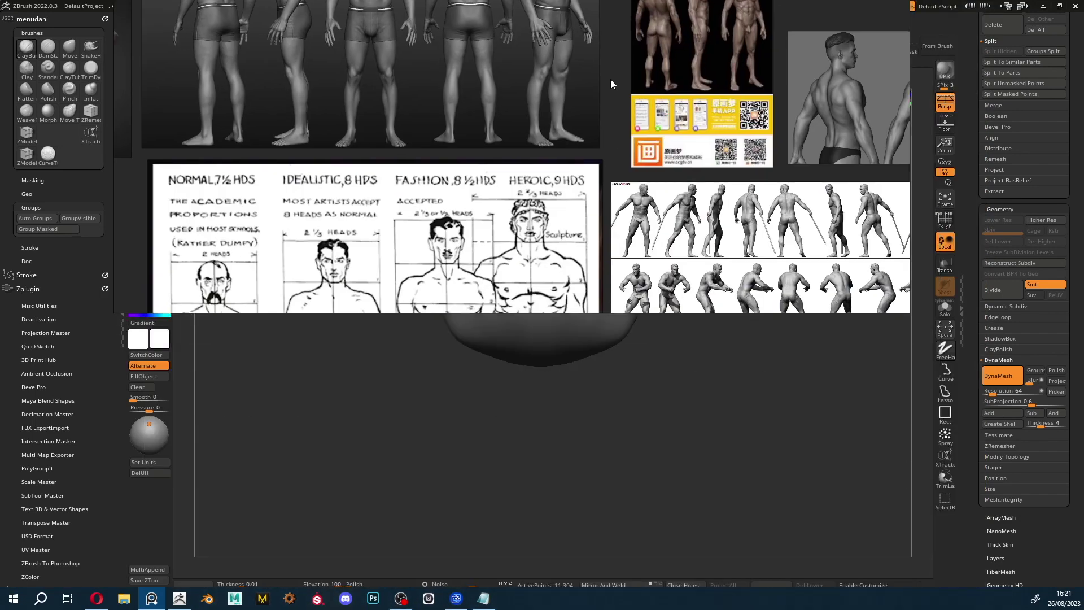
pyautogui.hotkey('alt', 'Tab')
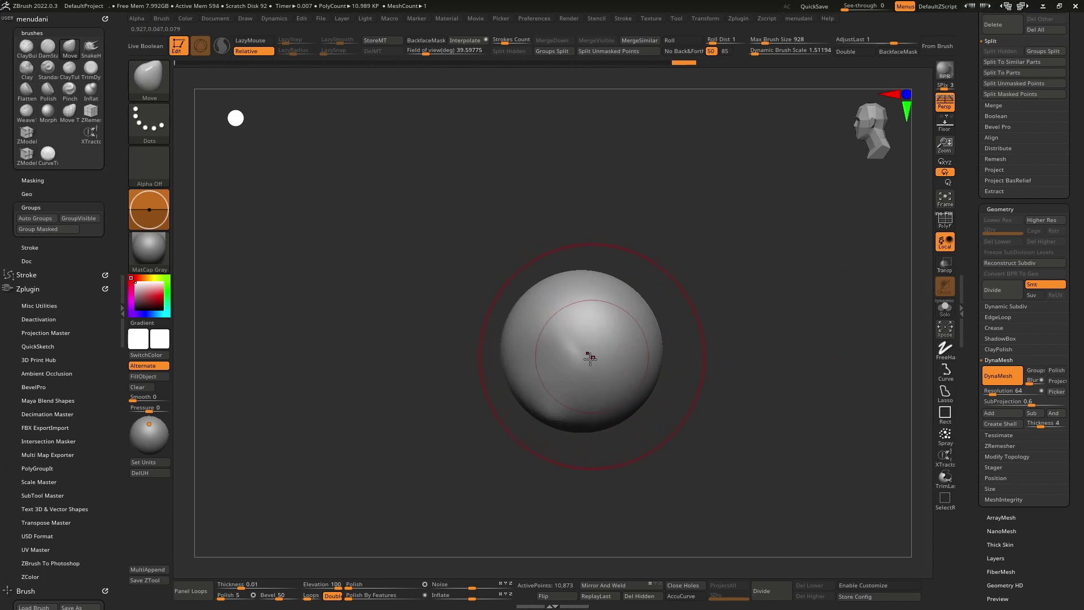
# Stretch the sphere into an egg with the Move brush and push its right side in.
pyautogui.press('space')
pyautogui.moveTo(539, 407)
pyautogui.mouseDown()
pyautogui.moveTo(528, 328)
pyautogui.moveTo(564, 294)
pyautogui.mouseUp()
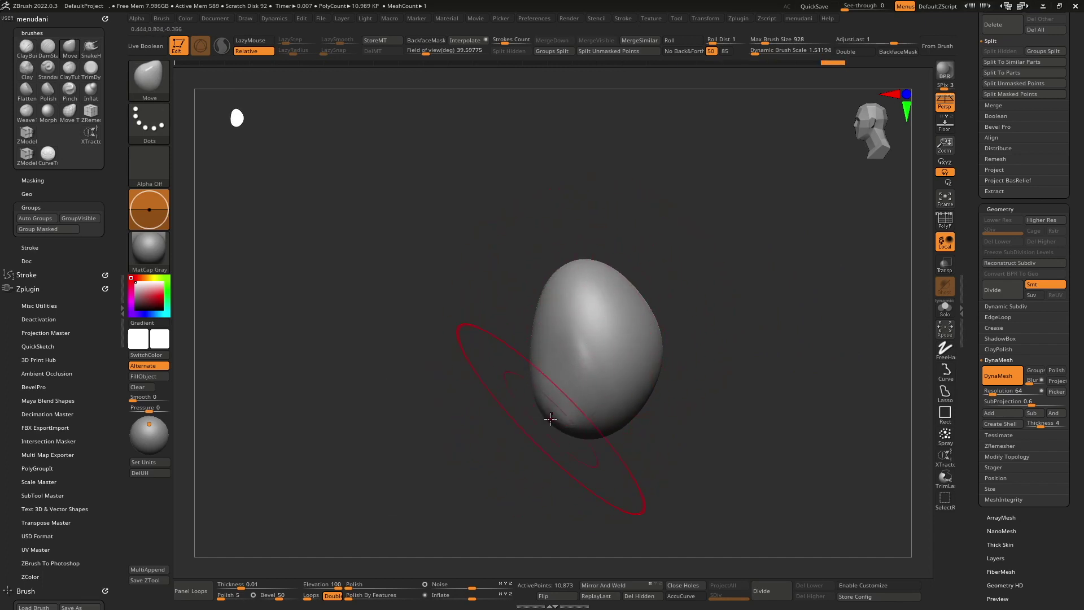
pyautogui.moveTo(550, 416); pyautogui.dragTo(567, 424)
pyautogui.moveTo(640, 351)
pyautogui.mouseDown()
pyautogui.moveTo(605, 377)
pyautogui.moveTo(619, 368)
pyautogui.moveTo(590, 367)
pyautogui.mouseUp()
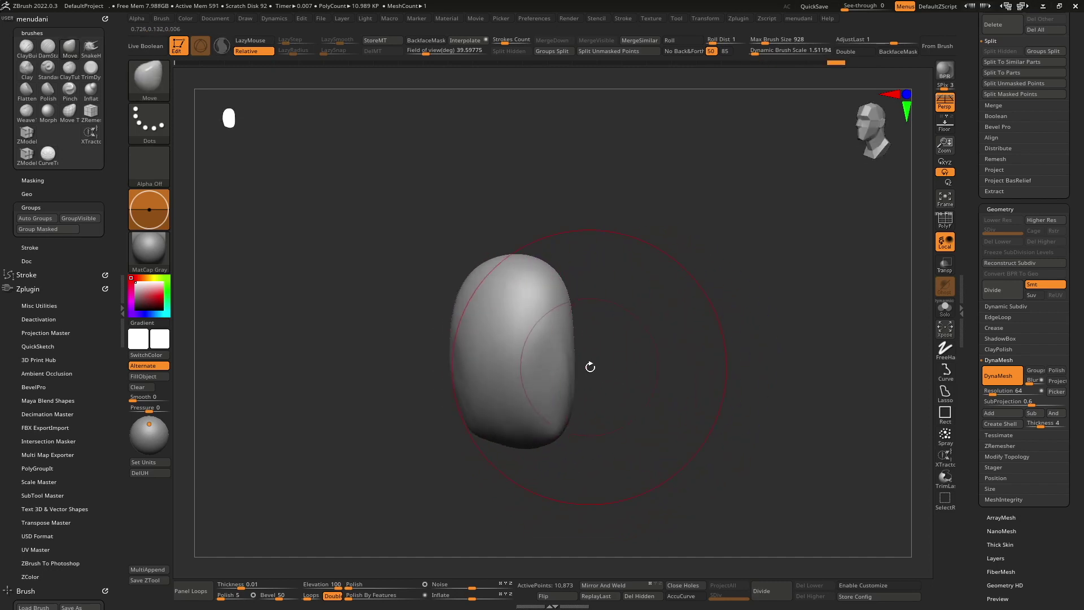
pyautogui.keyDown('shift'); pyautogui.moveTo(645, 367); pyautogui.dragTo(612, 358); pyautogui.keyUp('shift')
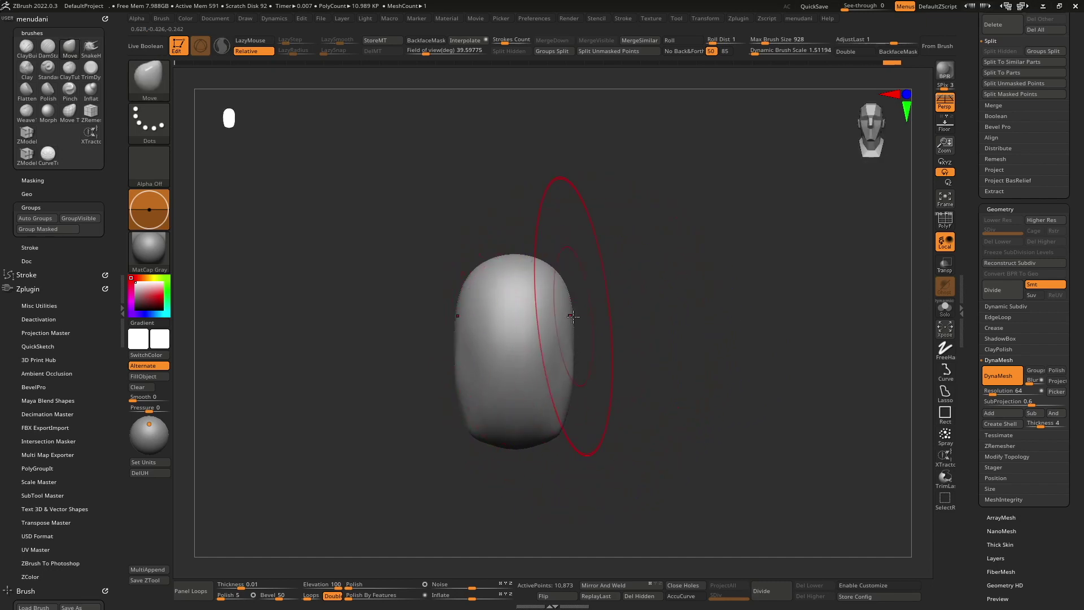
# Switch to ClayBuildup and rotate the egg sideways to inspect its shape.
pyautogui.press('b')
pyautogui.press('c')
pyautogui.press('b')
pyautogui.press('space')
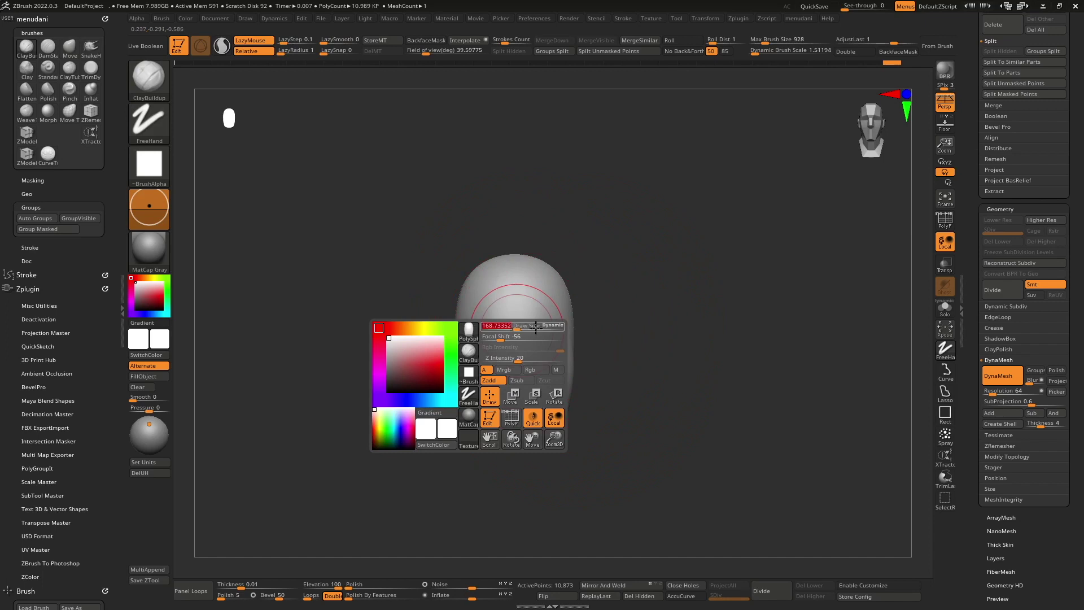
pyautogui.moveTo(540, 311); pyautogui.dragTo(571, 351)
pyautogui.moveTo(570, 352); pyautogui.dragTo(647, 391, button='right')
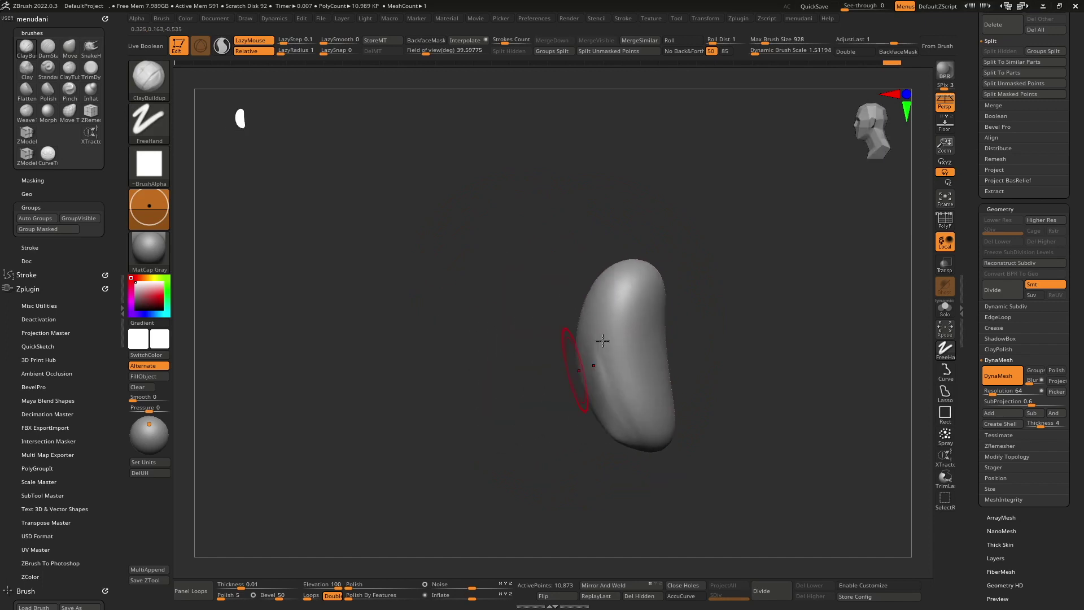
# Bend the egg into a curved bean with the Move brush, viewing it front-on.
pyautogui.press('b')
pyautogui.press('m')
pyautogui.press('v')
pyautogui.press('space')
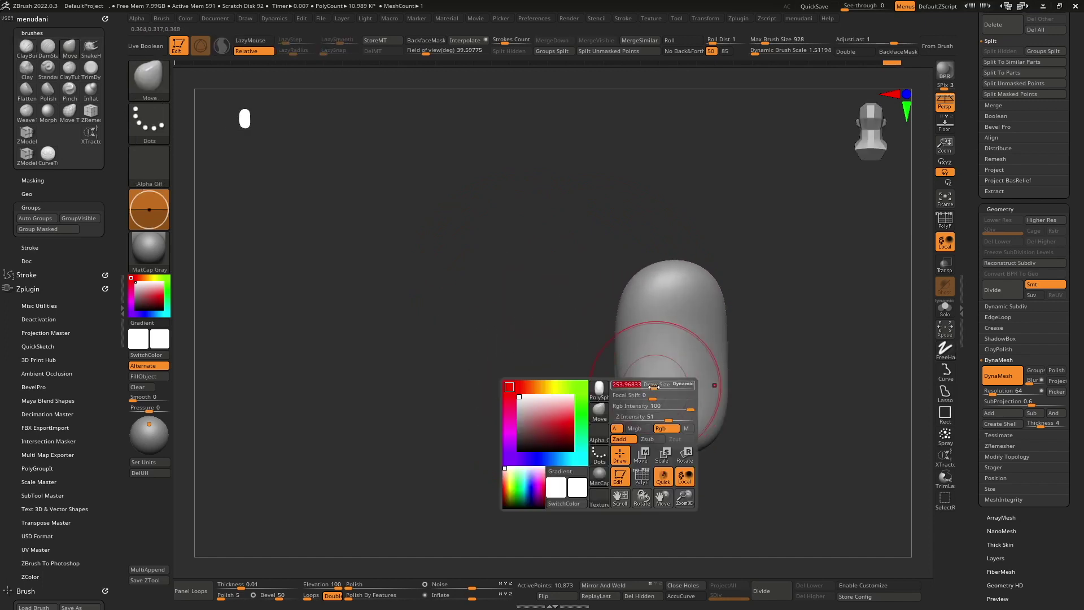
pyautogui.moveTo(649, 380); pyautogui.dragTo(647, 384, button='right')
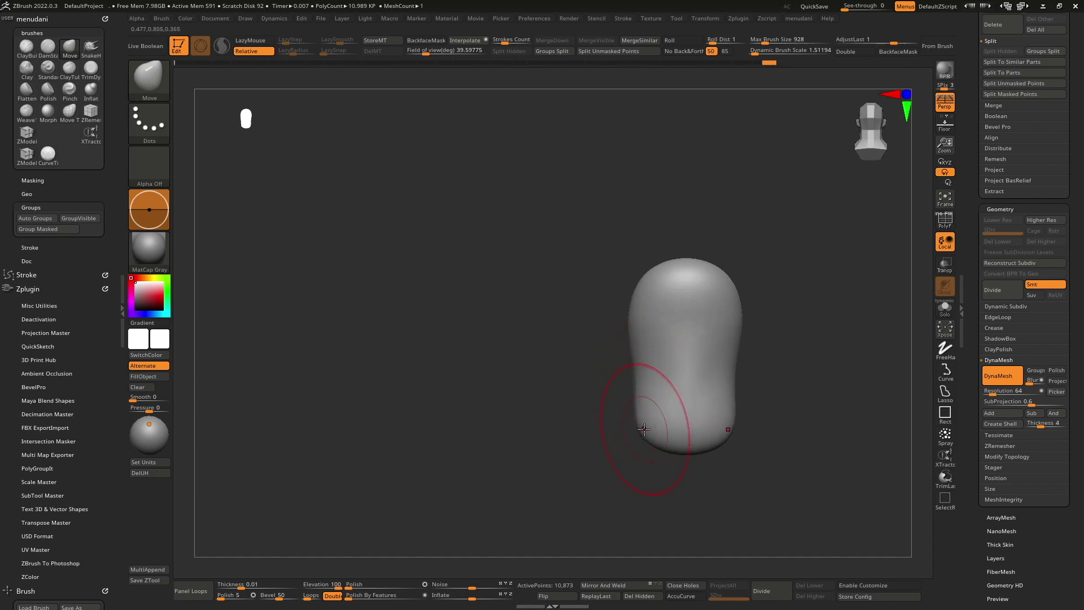
pyautogui.moveTo(642, 424); pyautogui.dragTo(711, 426)
pyautogui.moveTo(460, 448); pyautogui.dragTo(617, 423, button='right')
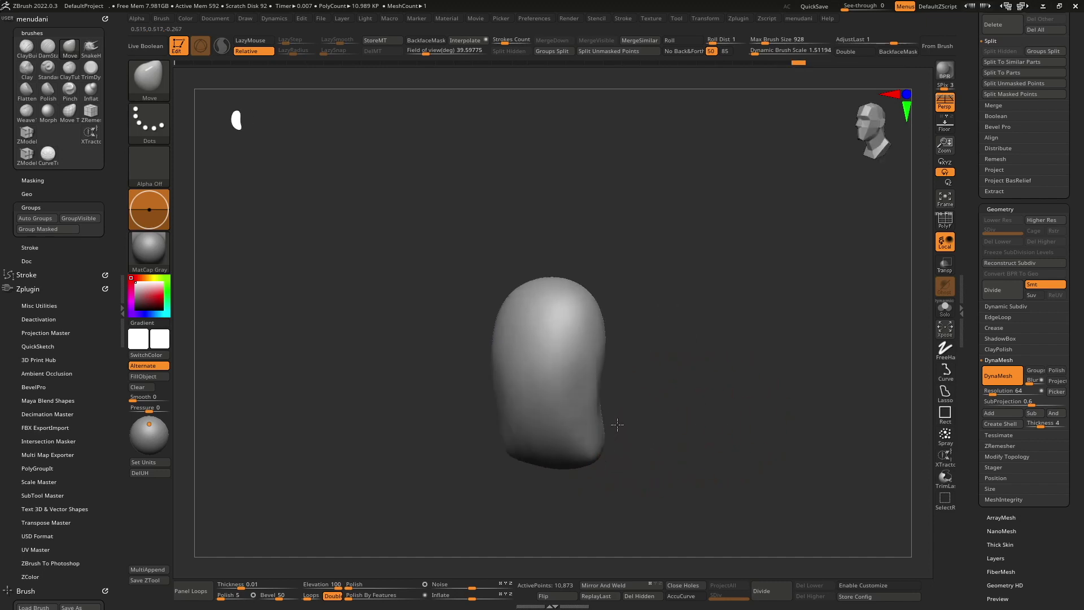
pyautogui.press('b')
pyautogui.press('d')
pyautogui.press('s')
pyautogui.press('space')
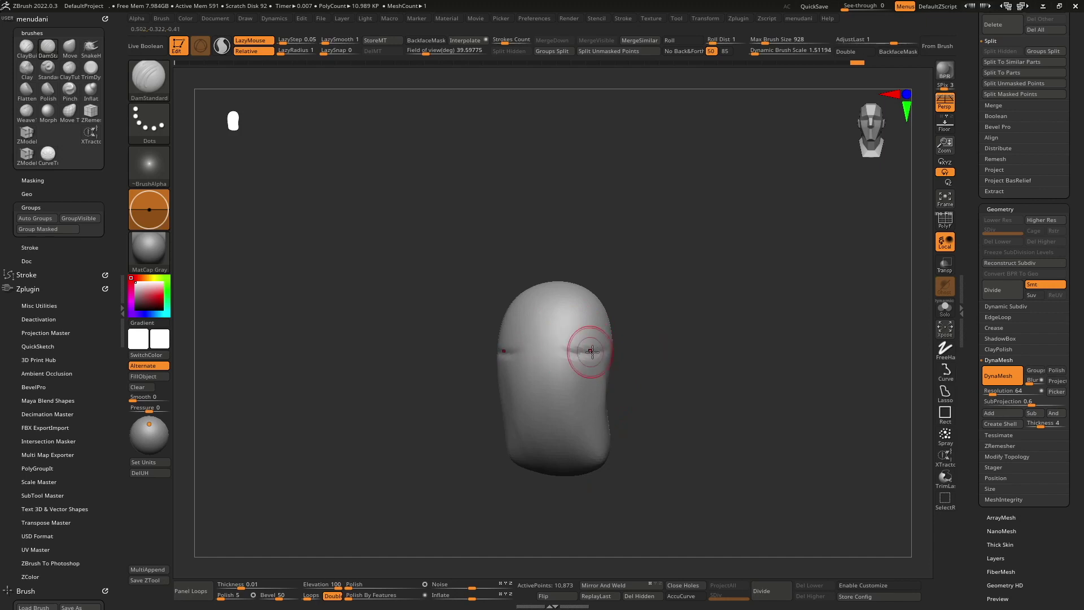
# Build up clay on the lower front with ClayBuildup, orbiting to a side view.
pyautogui.press('b')
pyautogui.press('c')
pyautogui.press('b')
pyautogui.moveTo(512, 337); pyautogui.dragTo(562, 340, button='right')
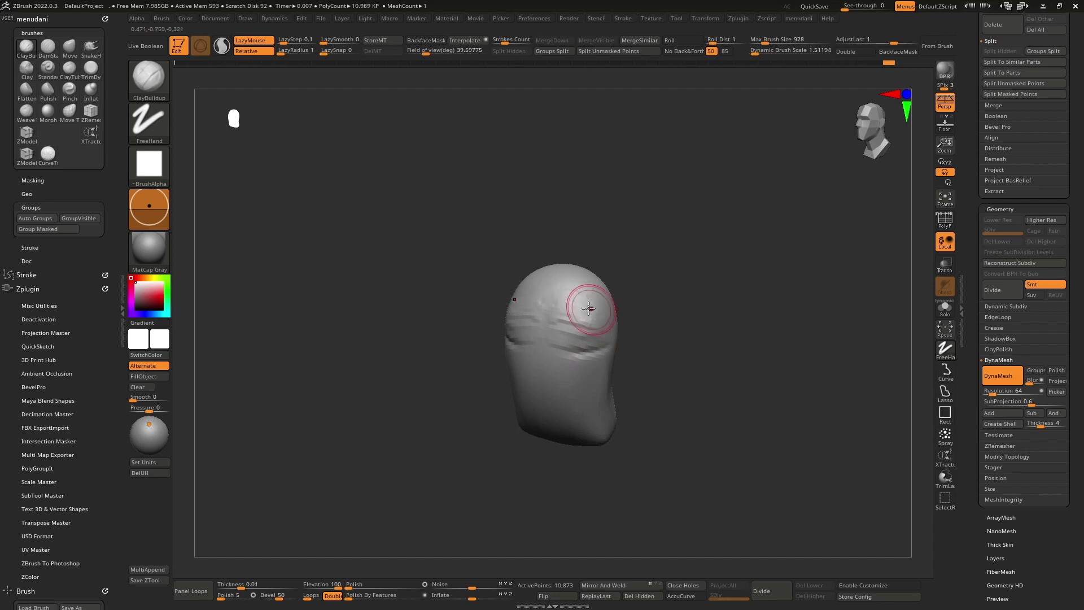
pyautogui.moveTo(593, 355)
pyautogui.mouseDown(button='right')
pyautogui.moveTo(613, 348)
pyautogui.moveTo(598, 377)
pyautogui.moveTo(576, 346)
pyautogui.moveTo(600, 353)
pyautogui.moveTo(520, 375)
pyautogui.mouseUp(button='right')
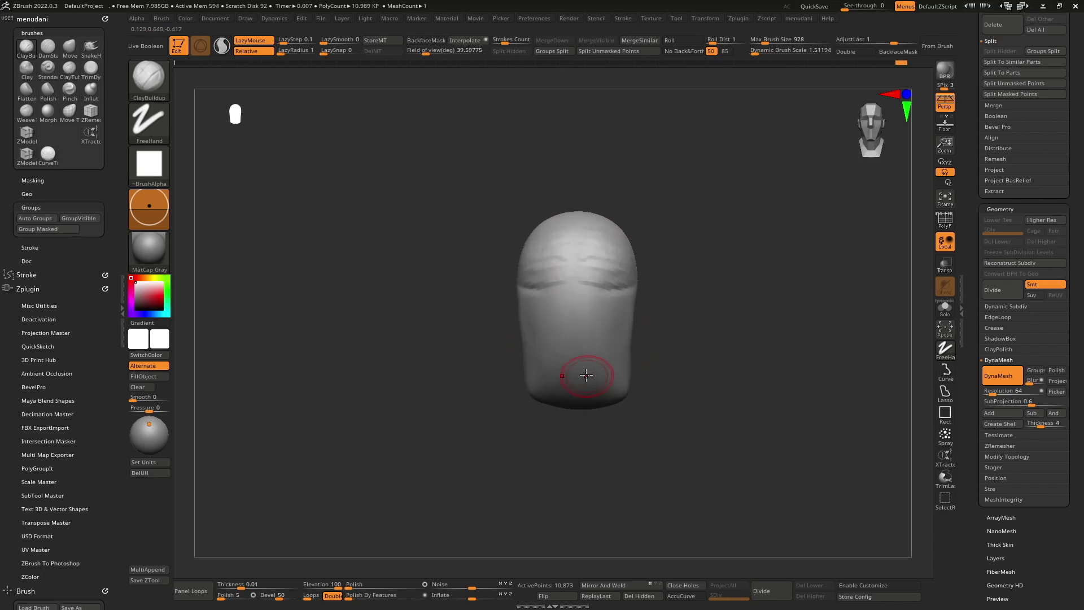
pyautogui.press('b')
pyautogui.press('d')
pyautogui.press('s')
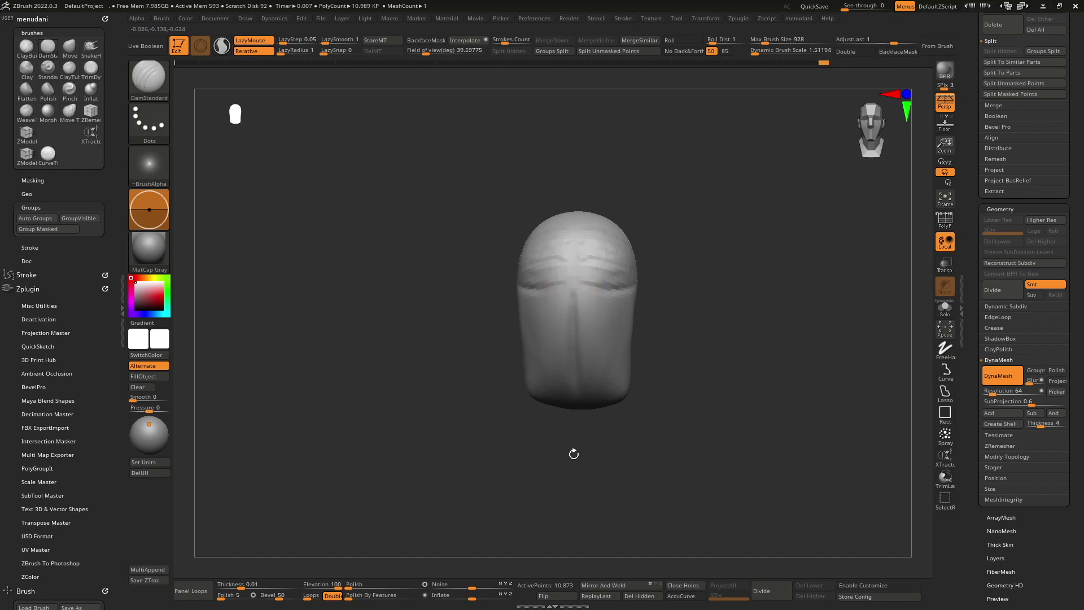
pyautogui.moveTo(573, 434); pyautogui.dragTo(587, 417, button='right')
# Alternate ClayBuildup and DamStandard strokes on the lower front from angled side views.
pyautogui.press('b')
pyautogui.press('c')
pyautogui.press('b')
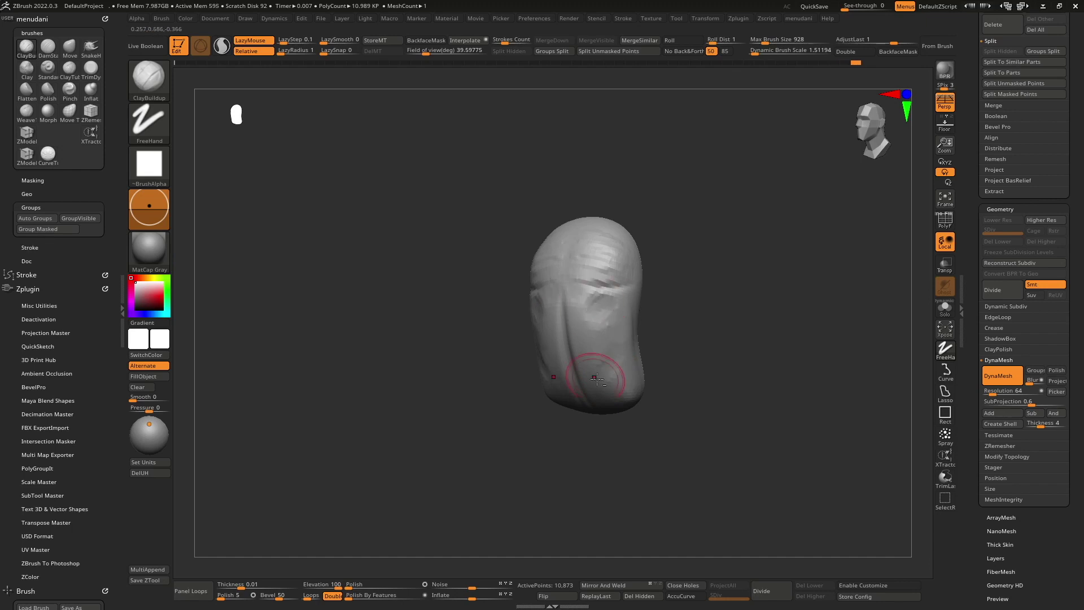
pyautogui.moveTo(595, 365); pyautogui.dragTo(602, 359, button='right')
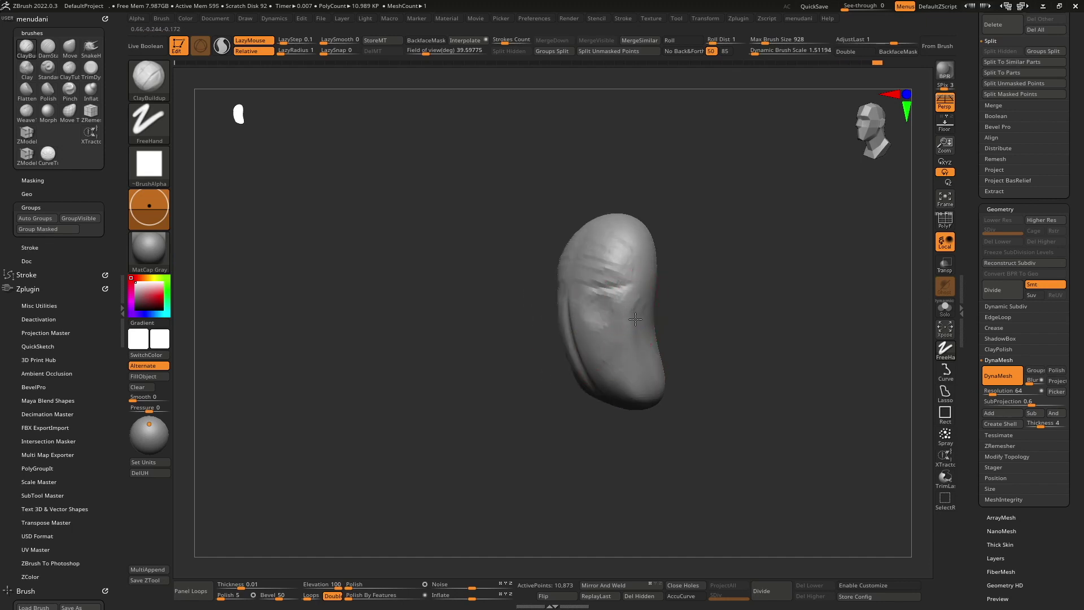
pyautogui.moveTo(642, 294); pyautogui.dragTo(626, 300, button='right')
pyautogui.press('b')
pyautogui.press('d')
pyautogui.press('s')
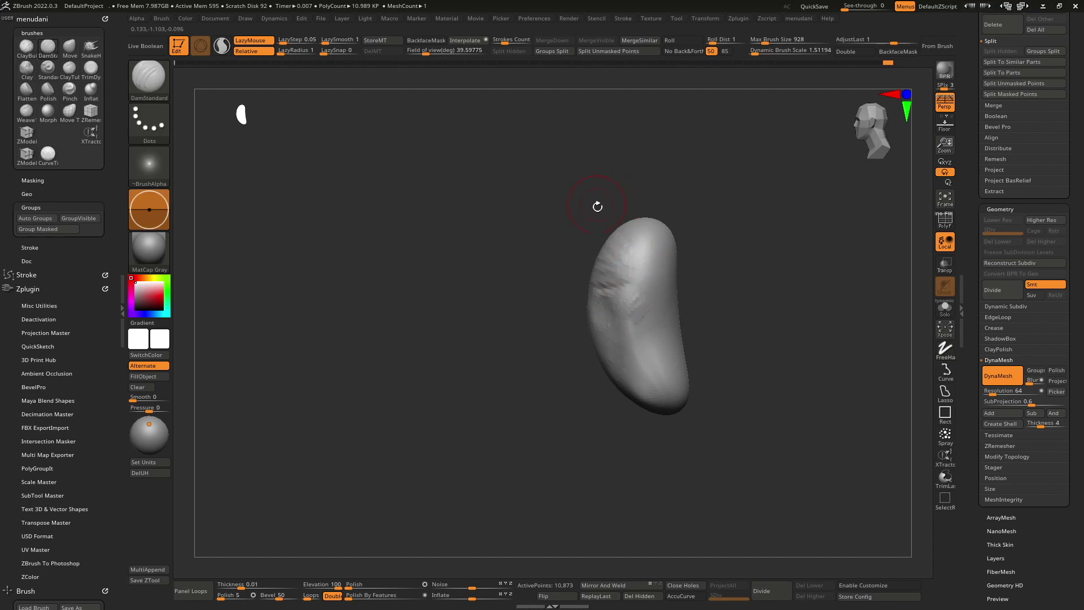
pyautogui.press('b')
pyautogui.press('c')
pyautogui.press('b')
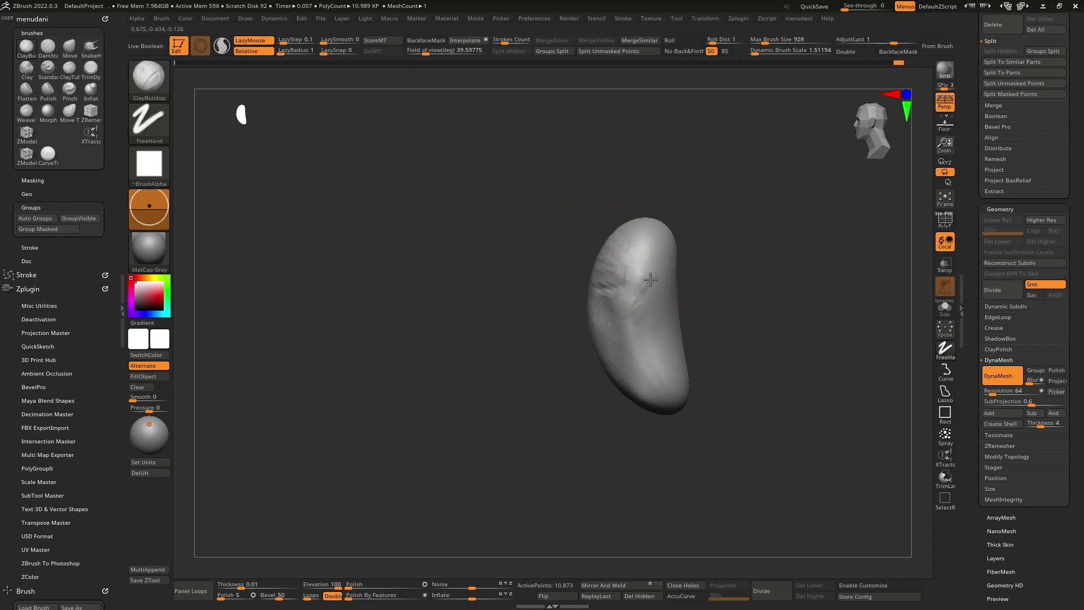
pyautogui.press('ctrl')
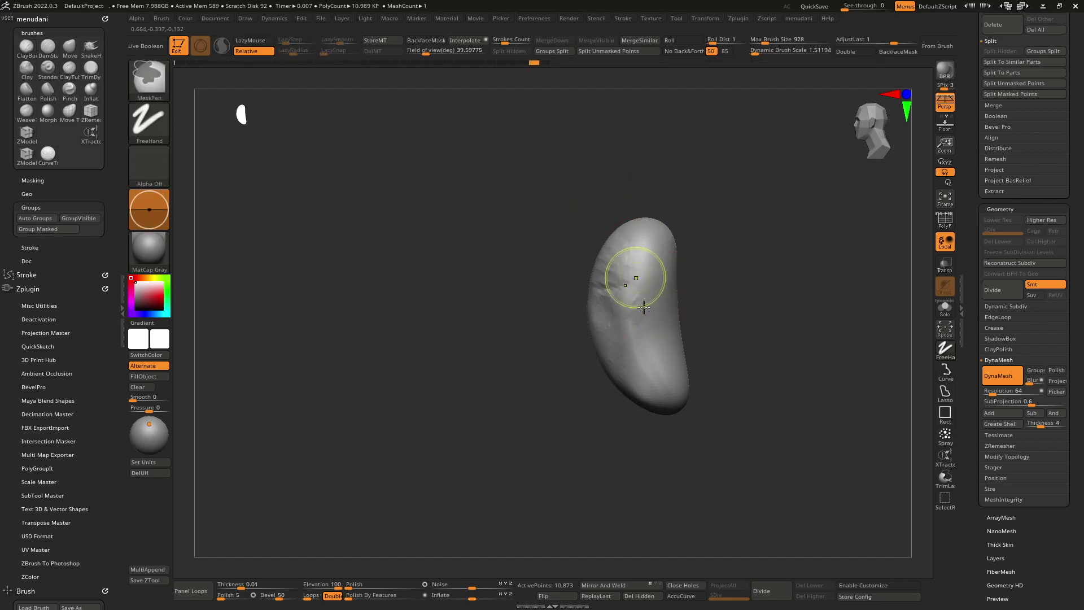
# Add a clay stroke on the torso side, then carve three DamStandard grooves along it.
pyautogui.moveTo(635, 274); pyautogui.dragTo(633, 292, button='right')
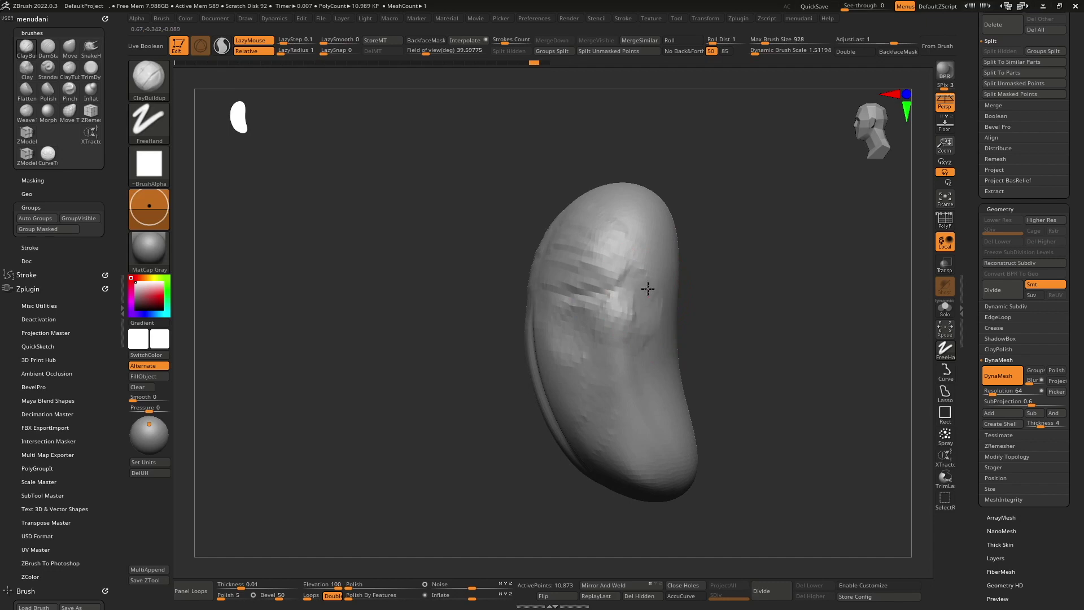
pyautogui.moveTo(621, 296)
pyautogui.mouseDown()
pyautogui.moveTo(618, 318)
pyautogui.moveTo(581, 294)
pyautogui.mouseUp()
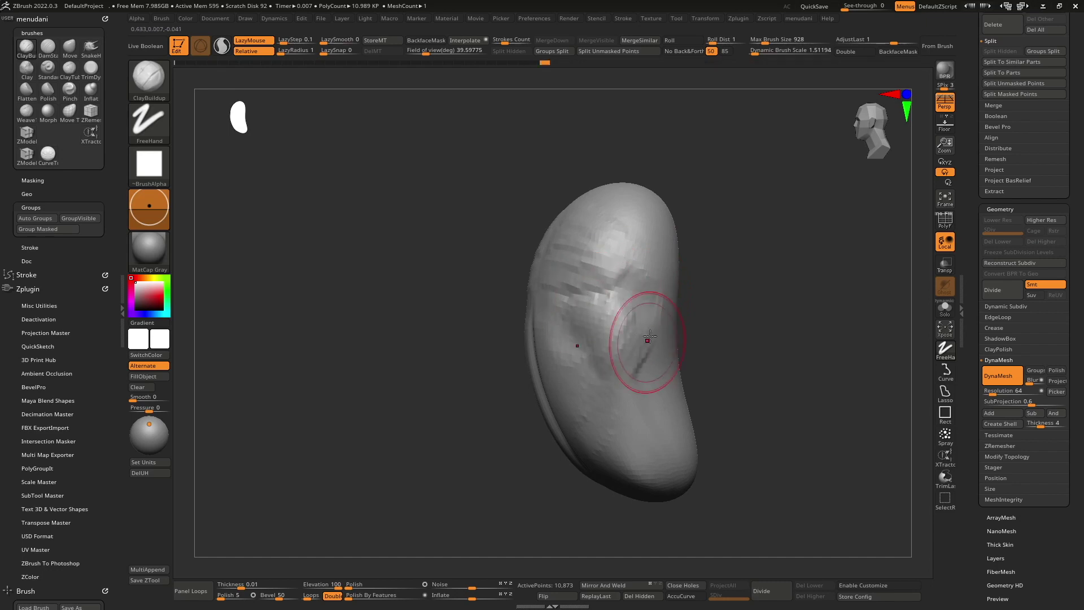
pyautogui.moveTo(649, 337); pyautogui.dragTo(602, 301, button='right')
pyautogui.press('b')
pyautogui.press('d')
pyautogui.press('s')
pyautogui.moveTo(631, 341); pyautogui.dragTo(643, 383)
pyautogui.moveTo(621, 310); pyautogui.dragTo(685, 375)
pyautogui.moveTo(685, 375)
pyautogui.mouseDown(button='right')
pyautogui.moveTo(645, 373)
pyautogui.moveTo(725, 364)
pyautogui.moveTo(683, 288)
pyautogui.mouseUp(button='right')
# Layer ClayBuildup strokes over the right side from a three-quarter view.
pyautogui.press('b')
pyautogui.press('c')
pyautogui.press('b')
pyautogui.press('space')
pyautogui.moveTo(661, 316); pyautogui.dragTo(684, 283)
pyautogui.moveTo(704, 337); pyautogui.dragTo(726, 375)
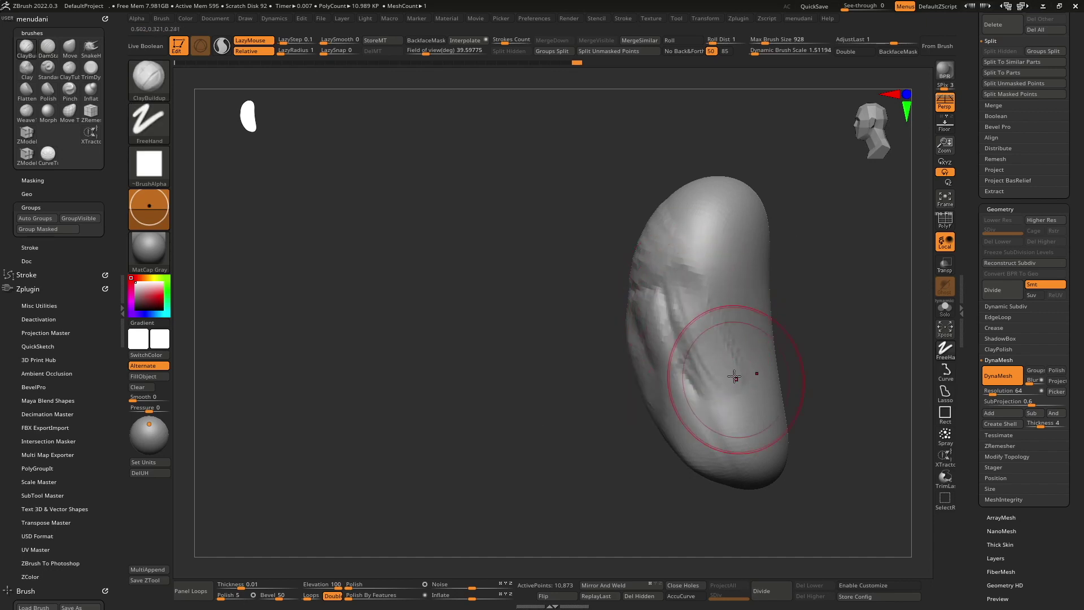
pyautogui.moveTo(726, 286); pyautogui.dragTo(708, 360)
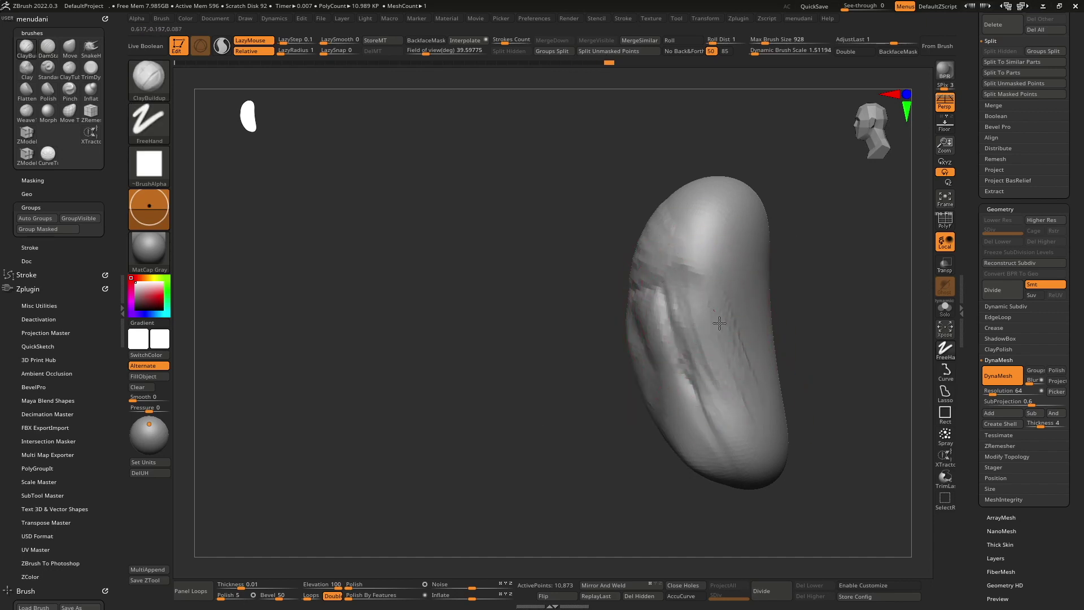
pyautogui.moveTo(718, 322); pyautogui.dragTo(728, 375, button='right')
pyautogui.moveTo(734, 361); pyautogui.dragTo(721, 286)
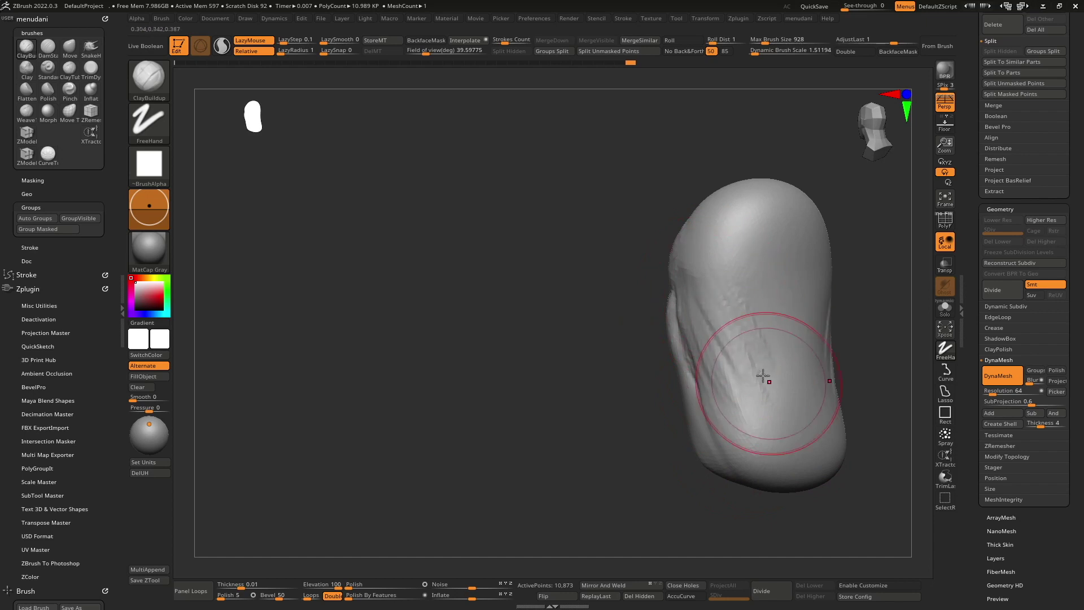
pyautogui.moveTo(762, 376)
pyautogui.mouseDown()
pyautogui.moveTo(694, 316)
pyautogui.moveTo(738, 338)
pyautogui.mouseUp()
pyautogui.moveTo(738, 339)
pyautogui.mouseDown(button='right')
pyautogui.moveTo(753, 394)
pyautogui.moveTo(776, 357)
pyautogui.mouseUp(button='right')
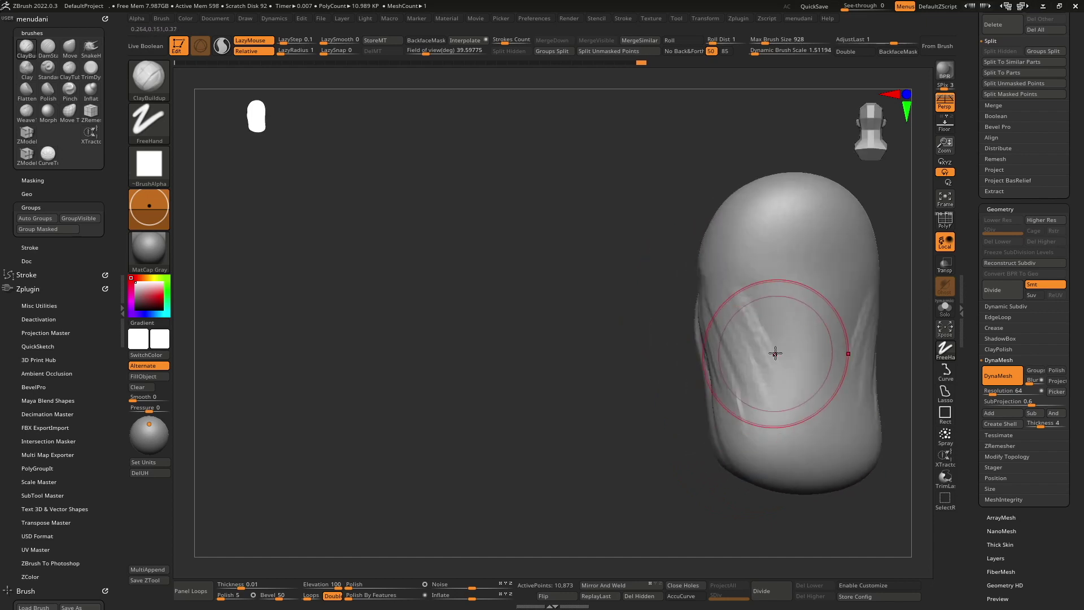
pyautogui.press('b')
pyautogui.press('d')
pyautogui.press('s')
pyautogui.moveTo(769, 448)
pyautogui.mouseDown(button='right')
pyautogui.moveTo(790, 389)
pyautogui.moveTo(731, 375)
pyautogui.moveTo(752, 365)
pyautogui.moveTo(618, 362)
pyautogui.mouseUp(button='right')
# Resize the Move brush and push the torso's left side inward.
pyautogui.rightClick(668, 355)
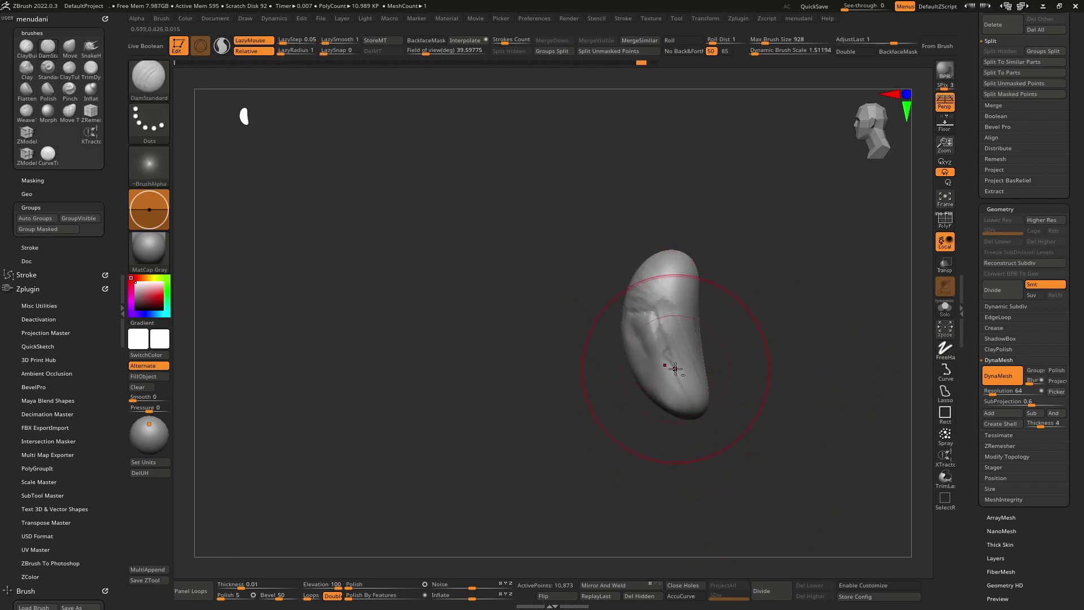
pyautogui.press('b')
pyautogui.press('m')
pyautogui.press('v')
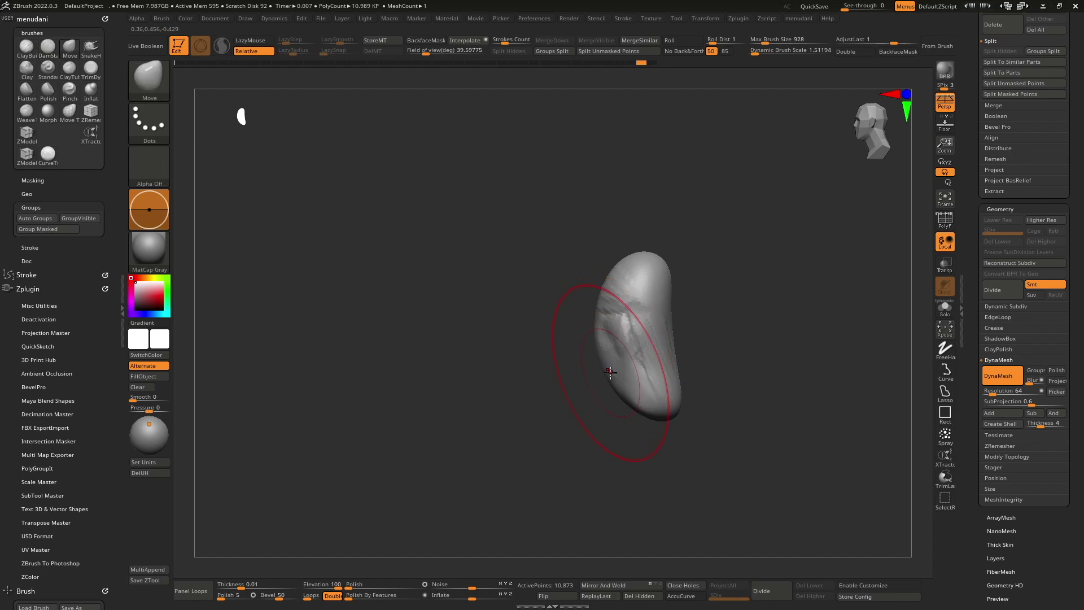
pyautogui.moveTo(602, 321); pyautogui.dragTo(668, 311)
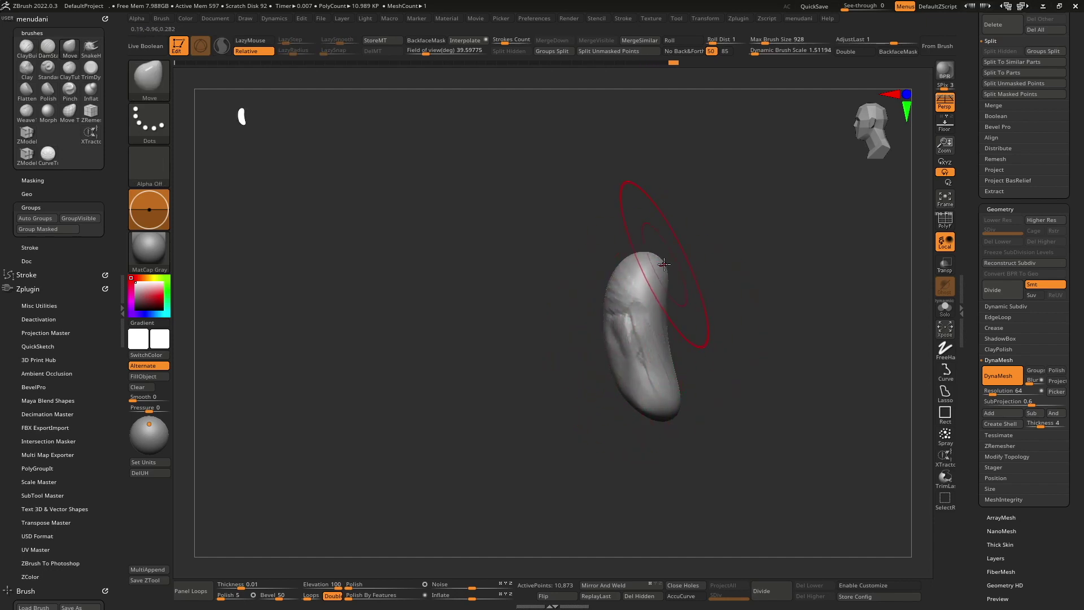
pyautogui.moveTo(658, 302); pyautogui.dragTo(660, 325)
pyautogui.rightClick(660, 326)
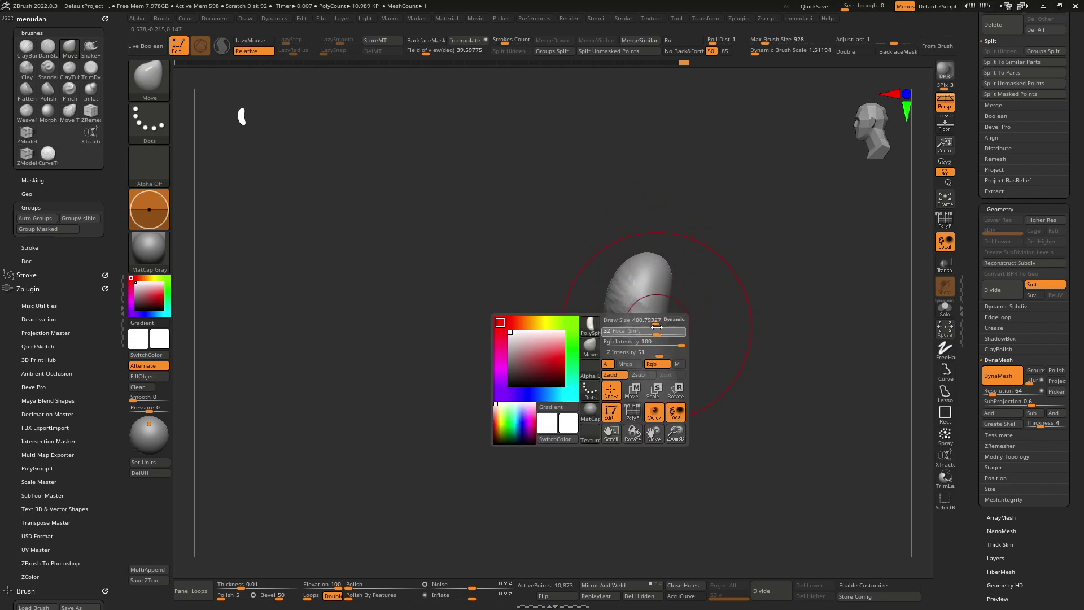
pyautogui.moveTo(653, 339)
pyautogui.mouseDown(button='right')
pyautogui.moveTo(695, 366)
pyautogui.moveTo(716, 358)
pyautogui.mouseUp(button='right')
# Orbit to a side view and pull in the waist with the Move brush.
pyautogui.press('b')
pyautogui.press('d')
pyautogui.press('s')
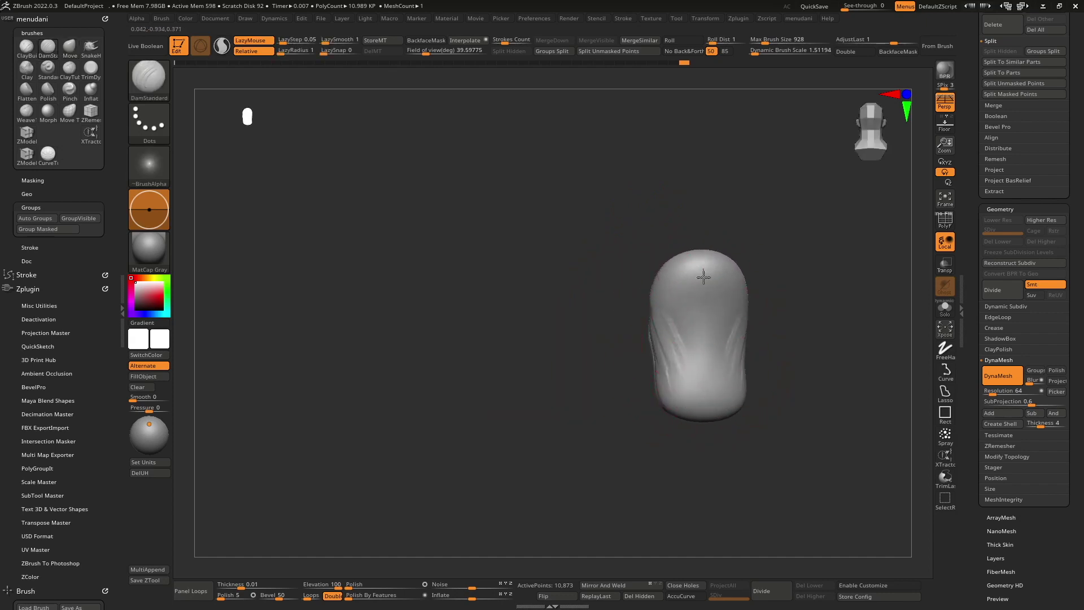
pyautogui.moveTo(702, 416); pyautogui.dragTo(756, 338, button='right')
pyautogui.press('b')
pyautogui.press('m')
pyautogui.press('v')
pyautogui.rightClick(690, 363)
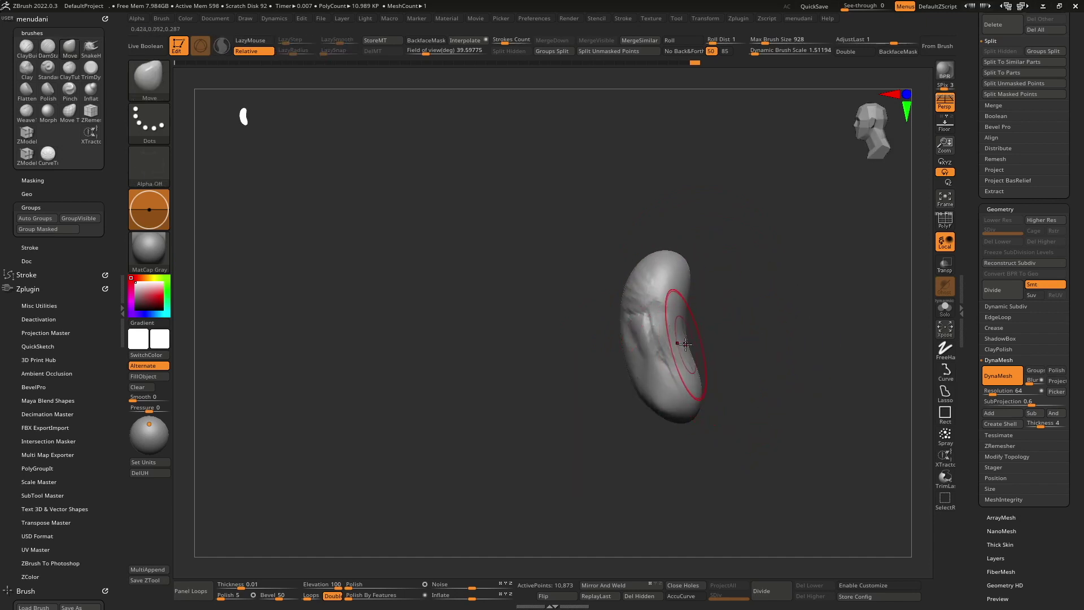
pyautogui.moveTo(678, 348)
pyautogui.mouseDown(button='right')
pyautogui.moveTo(667, 348)
pyautogui.moveTo(694, 358)
pyautogui.moveTo(678, 343)
pyautogui.mouseUp(button='right')
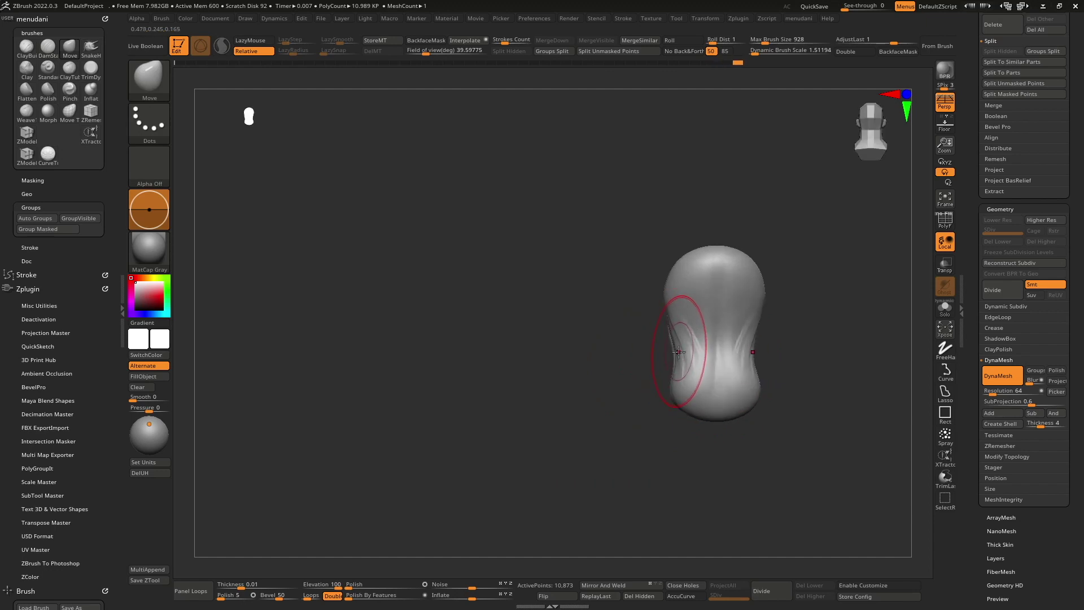
pyautogui.moveTo(695, 351); pyautogui.dragTo(685, 310)
# Rotate and zoom in on the torso with the MaskPen brush ready.
pyautogui.press('space')
pyautogui.moveTo(704, 308); pyautogui.dragTo(689, 303, button='right')
pyautogui.press('ctrl')
pyautogui.keyDown('ctrl'); pyautogui.moveTo(674, 251); pyautogui.dragTo(652, 288, button='right'); pyautogui.keyUp('ctrl')
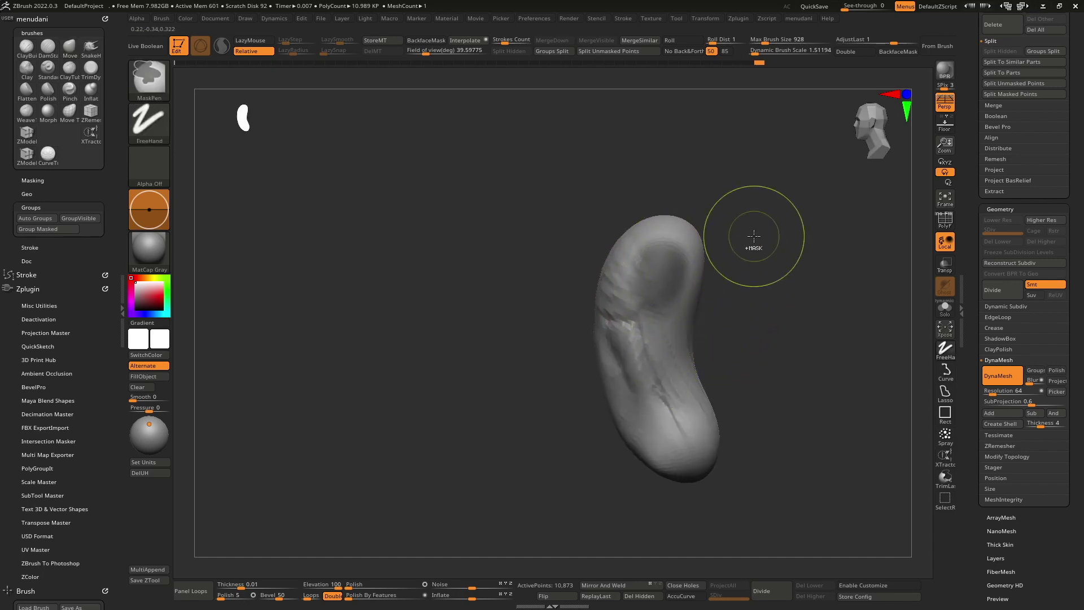
# Zoom on the upper torso, apply a MaskPen mask with a Ctrl-click, and return to front view.
pyautogui.moveTo(629, 351); pyautogui.dragTo(587, 390)
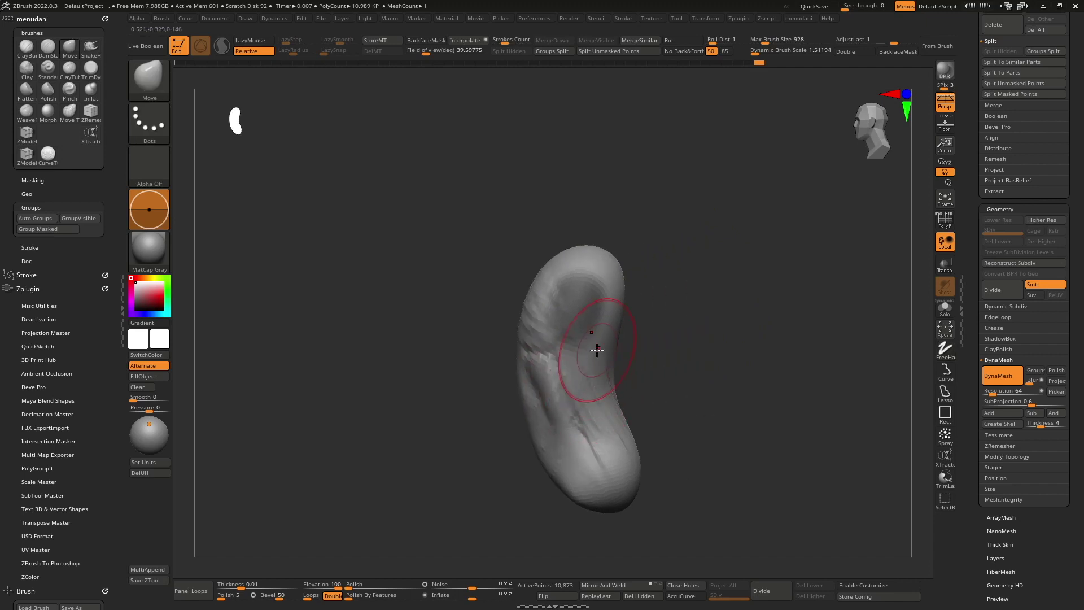
pyautogui.moveTo(583, 326)
pyautogui.keyDown('ctrl'); pyautogui.mouseDown(button='right')
pyautogui.moveTo(573, 306)
pyautogui.moveTo(588, 325)
pyautogui.moveTo(555, 325)
pyautogui.moveTo(566, 326)
pyautogui.mouseUp(button='right'); pyautogui.keyUp('ctrl')
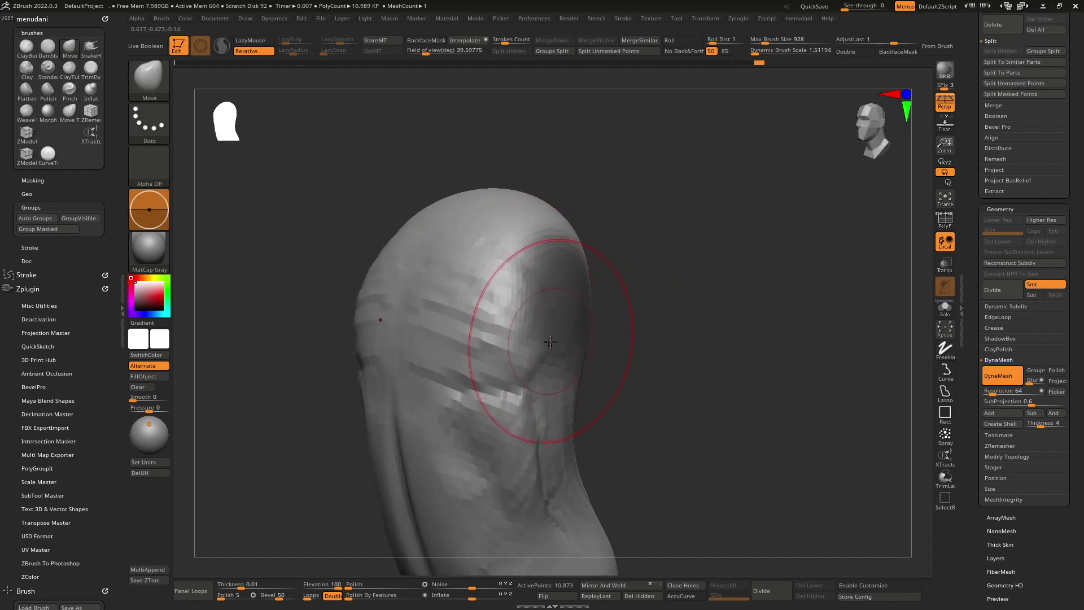
pyautogui.press('ctrl')
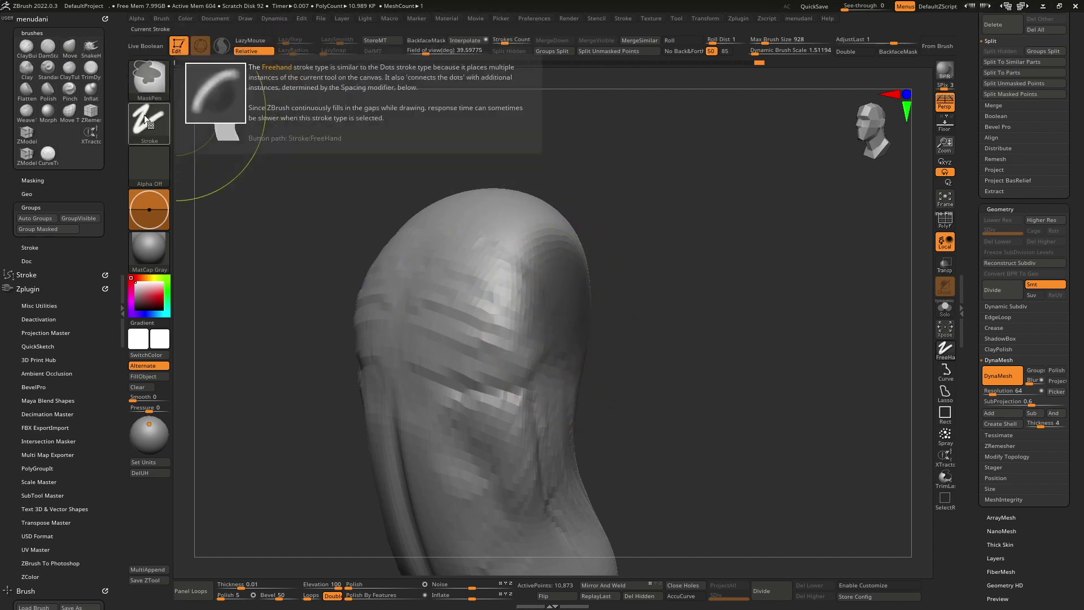
pyautogui.keyDown('ctrl'); pyautogui.click(733, 258); pyautogui.keyUp('ctrl')
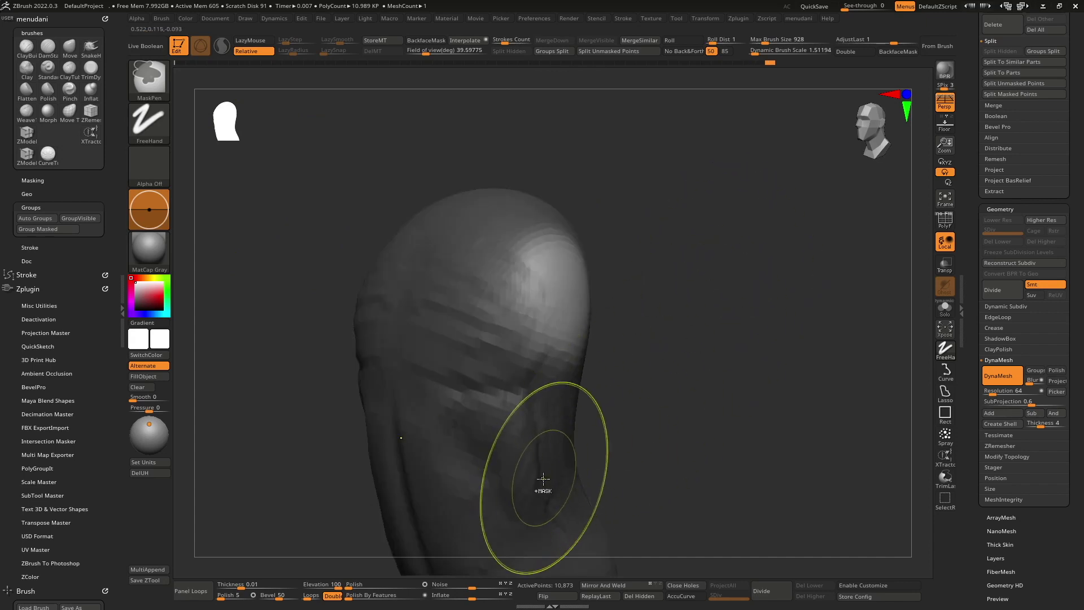
pyautogui.moveTo(520, 428)
pyautogui.mouseDown(button='right')
pyautogui.moveTo(475, 436)
pyautogui.moveTo(523, 351)
pyautogui.moveTo(623, 342)
pyautogui.mouseUp(button='right')
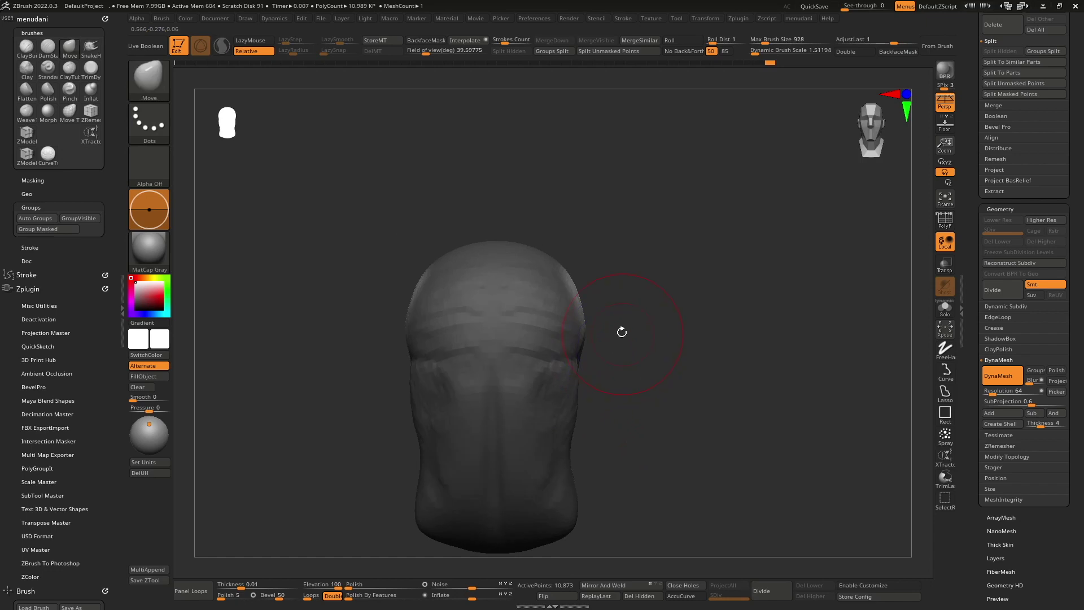
# Pull shoulder bulges out of both sides with the Move brush and orbit to check them.
pyautogui.press('space')
pyautogui.moveTo(573, 304); pyautogui.dragTo(631, 294)
pyautogui.press('space')
pyautogui.press('space')
pyautogui.press('ctrl')
pyautogui.press('space')
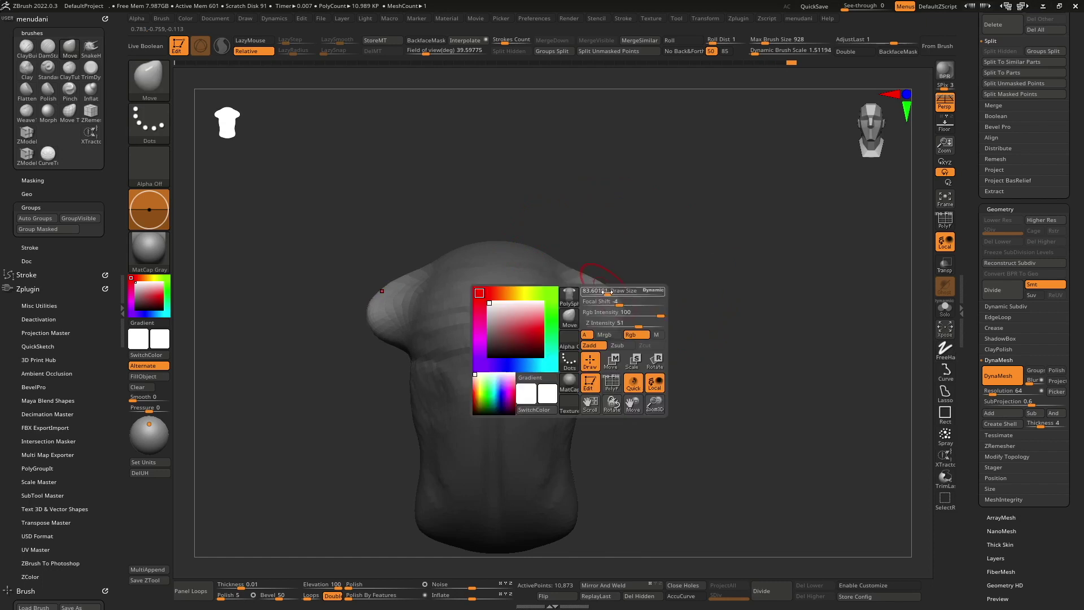
pyautogui.moveTo(598, 282); pyautogui.dragTo(617, 311)
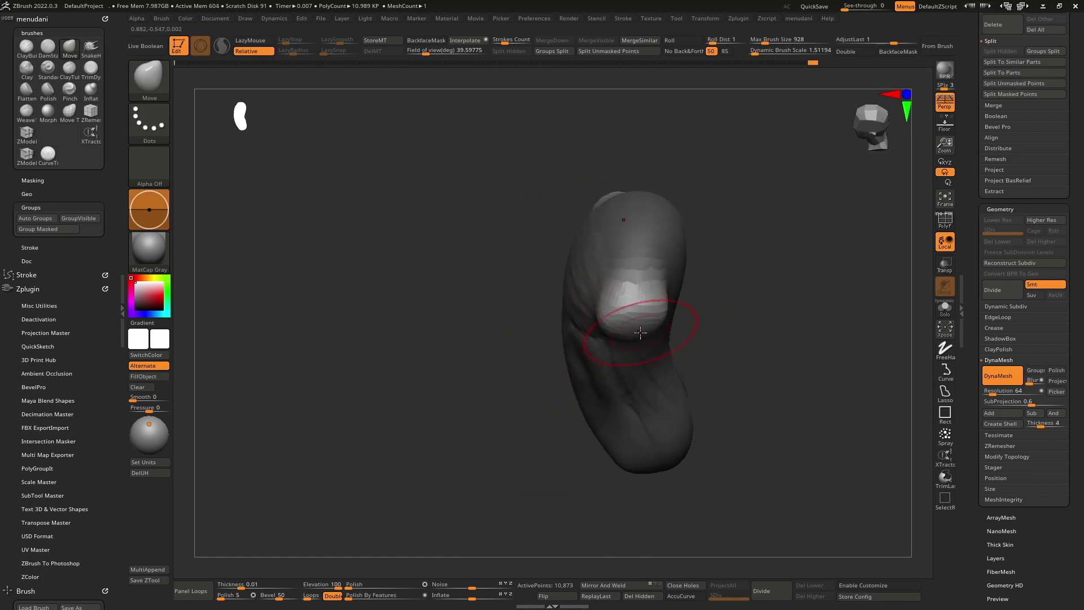
pyautogui.moveTo(640, 332)
pyautogui.mouseDown()
pyautogui.moveTo(626, 376)
pyautogui.moveTo(608, 309)
pyautogui.moveTo(638, 370)
pyautogui.moveTo(677, 330)
pyautogui.moveTo(680, 305)
pyautogui.mouseUp()
# Smooth the shoulder area, then change brushes to ClayBuildup.
pyautogui.press('space')
pyautogui.moveTo(629, 332)
pyautogui.keyDown('shift'); pyautogui.mouseDown()
pyautogui.moveTo(640, 326)
pyautogui.moveTo(552, 363)
pyautogui.moveTo(523, 431)
pyautogui.moveTo(587, 361)
pyautogui.mouseUp(); pyautogui.keyUp('shift')
pyautogui.press('b')
pyautogui.press('d')
pyautogui.press('s')
pyautogui.press('b')
pyautogui.press('c')
pyautogui.press('b')
pyautogui.press('space')
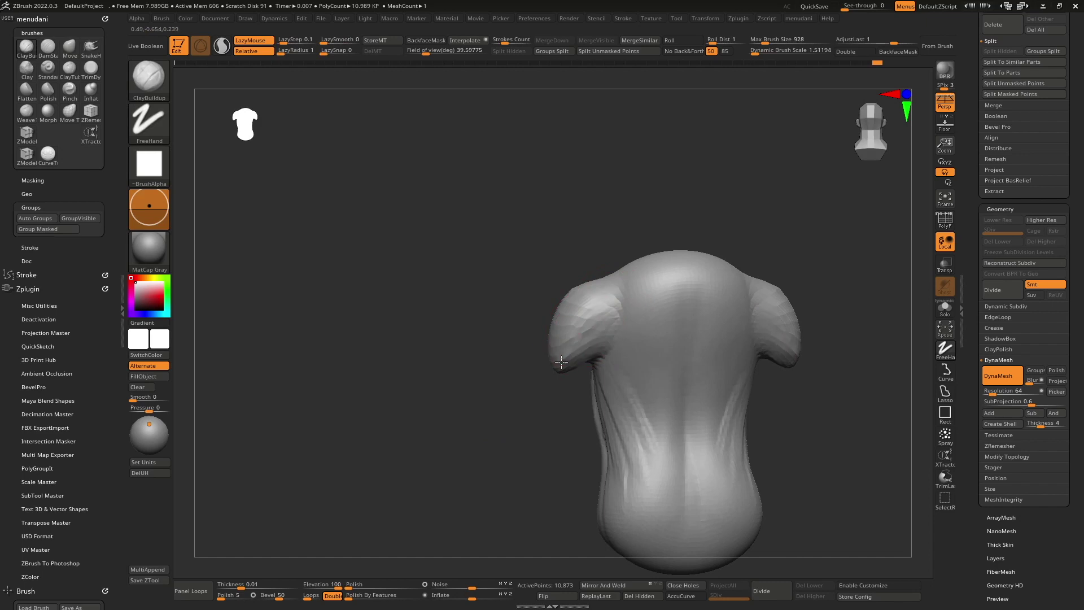
# Select the DamStandard brush and orbit the torso around to new angles.
pyautogui.moveTo(553, 349)
pyautogui.mouseDown()
pyautogui.moveTo(561, 315)
pyautogui.moveTo(599, 313)
pyautogui.moveTo(552, 346)
pyautogui.moveTo(539, 323)
pyautogui.moveTo(527, 330)
pyautogui.mouseUp()
pyautogui.press('space')
pyautogui.press('b')
pyautogui.press('d')
pyautogui.press('s')
pyautogui.moveTo(615, 319); pyautogui.dragTo(626, 295)
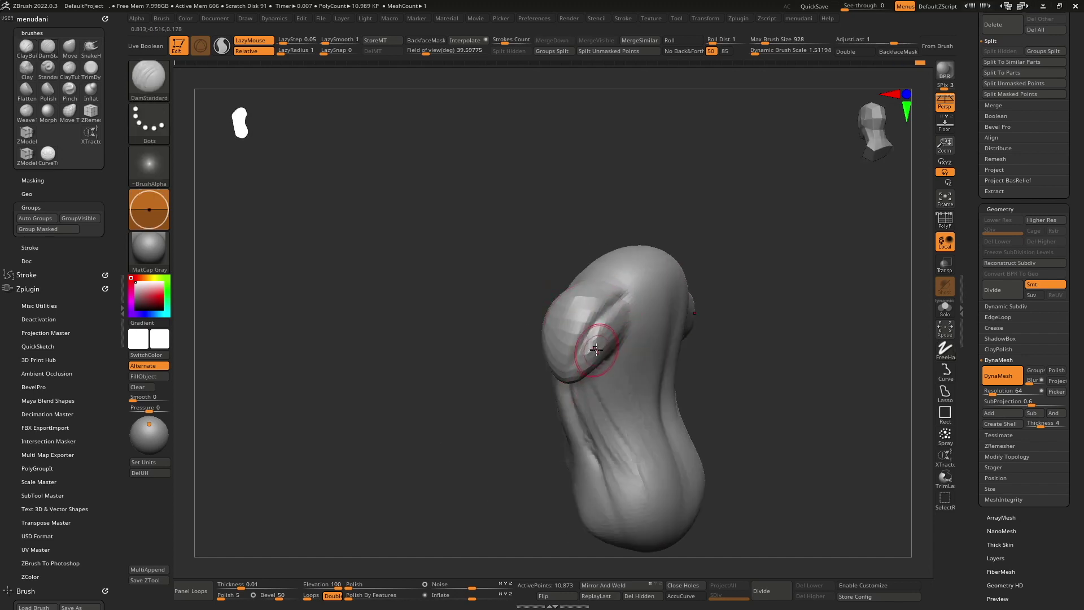
pyautogui.moveTo(595, 352); pyautogui.dragTo(624, 286, button='right')
pyautogui.moveTo(624, 334)
pyautogui.mouseDown(button='right')
pyautogui.moveTo(626, 363)
pyautogui.moveTo(587, 300)
pyautogui.mouseUp(button='right')
# Orbit to a top-down view of the torso and switch to mask painting.
pyautogui.rightClick(598, 335)
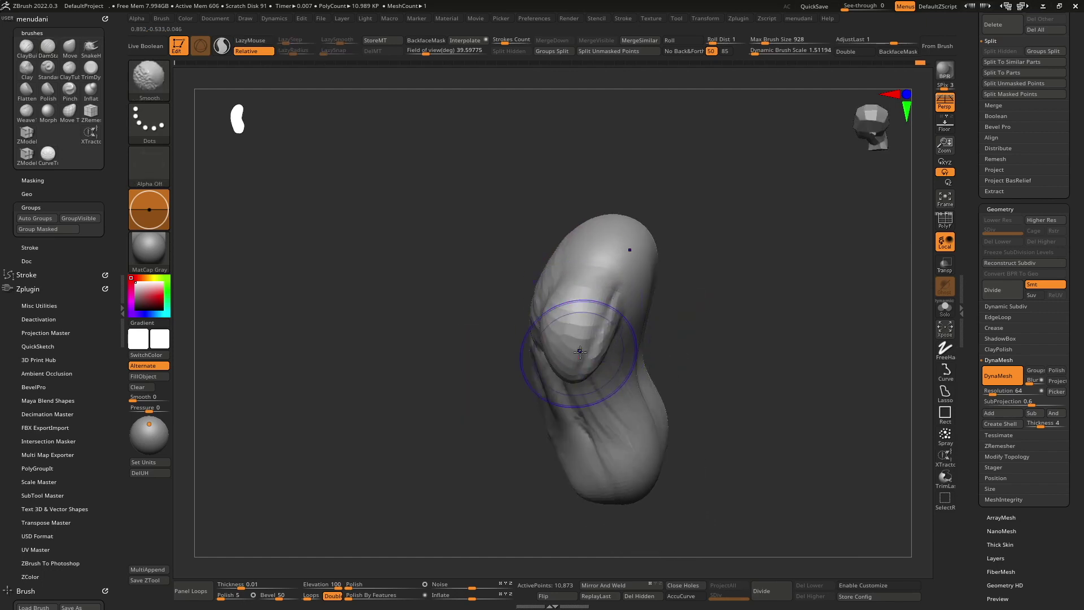
pyautogui.moveTo(624, 333); pyautogui.dragTo(619, 320, button='right')
pyautogui.moveTo(573, 371)
pyautogui.mouseDown(button='right')
pyautogui.moveTo(614, 328)
pyautogui.moveTo(726, 315)
pyautogui.mouseUp(button='right')
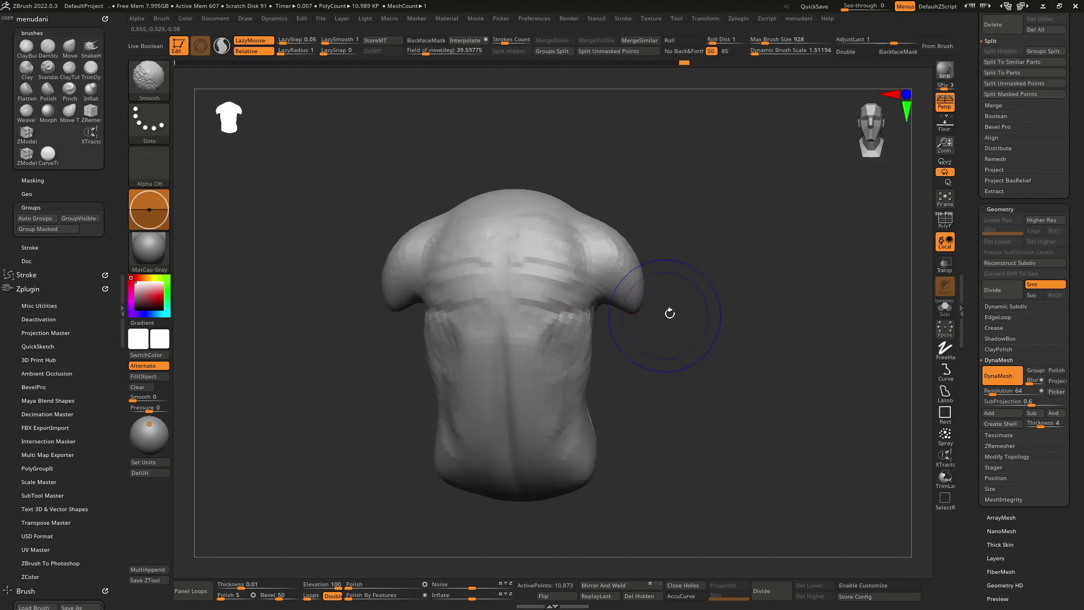
pyautogui.moveTo(569, 278); pyautogui.dragTo(556, 341, button='right')
pyautogui.moveTo(564, 301); pyautogui.dragTo(617, 273, button='right')
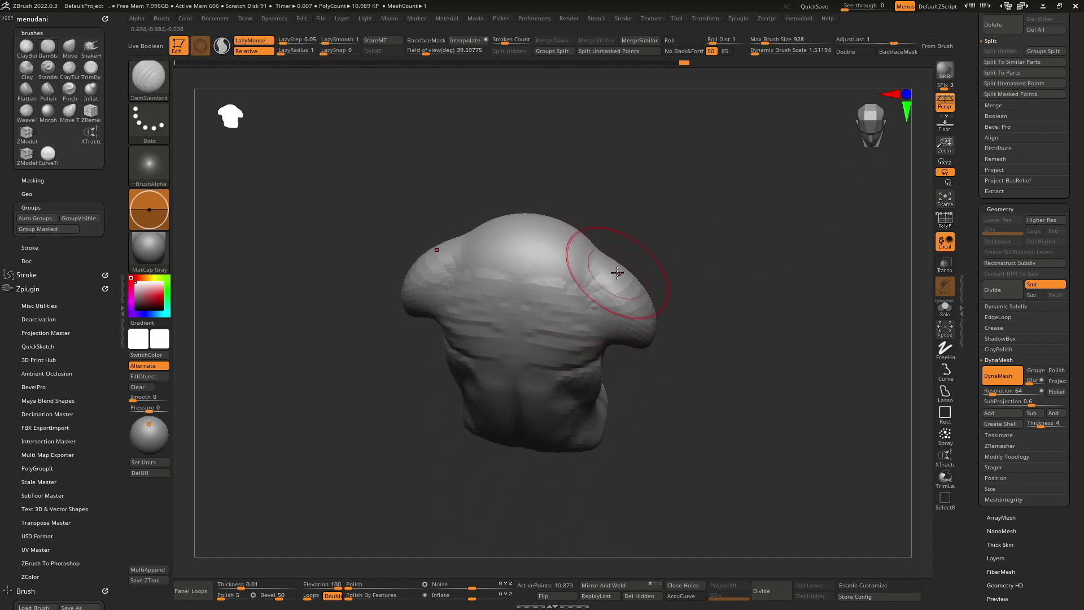
pyautogui.moveTo(559, 305); pyautogui.dragTo(558, 326, button='right')
pyautogui.rightClick(566, 314)
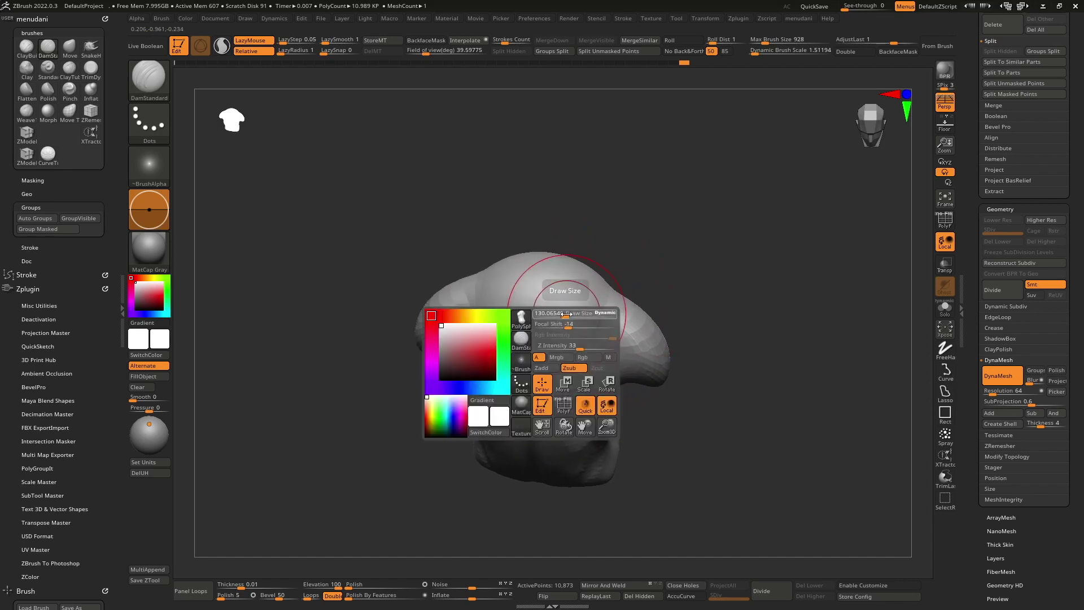
pyautogui.press('ctrl')
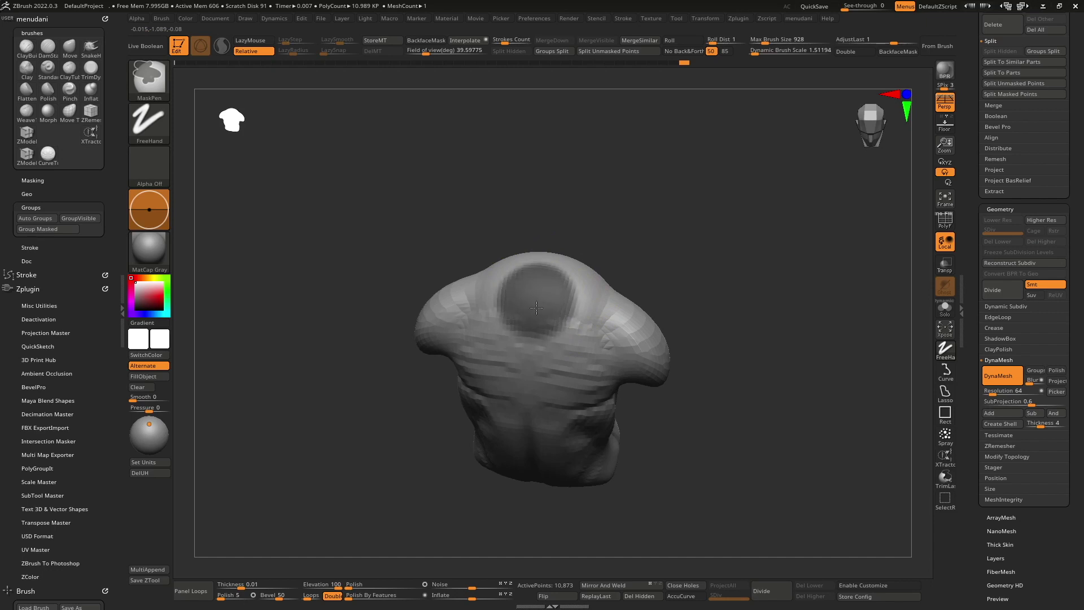
# Invert the mask and try pulling the top up with the Move brush, then undo.
pyautogui.keyDown('ctrl'); pyautogui.click(701, 257); pyautogui.keyUp('ctrl')
pyautogui.moveTo(702, 257)
pyautogui.keyDown('shift'); pyautogui.mouseDown()
pyautogui.moveTo(656, 262)
pyautogui.moveTo(702, 236)
pyautogui.mouseUp(); pyautogui.keyUp('shift')
pyautogui.press('b')
pyautogui.press('m')
pyautogui.press('v')
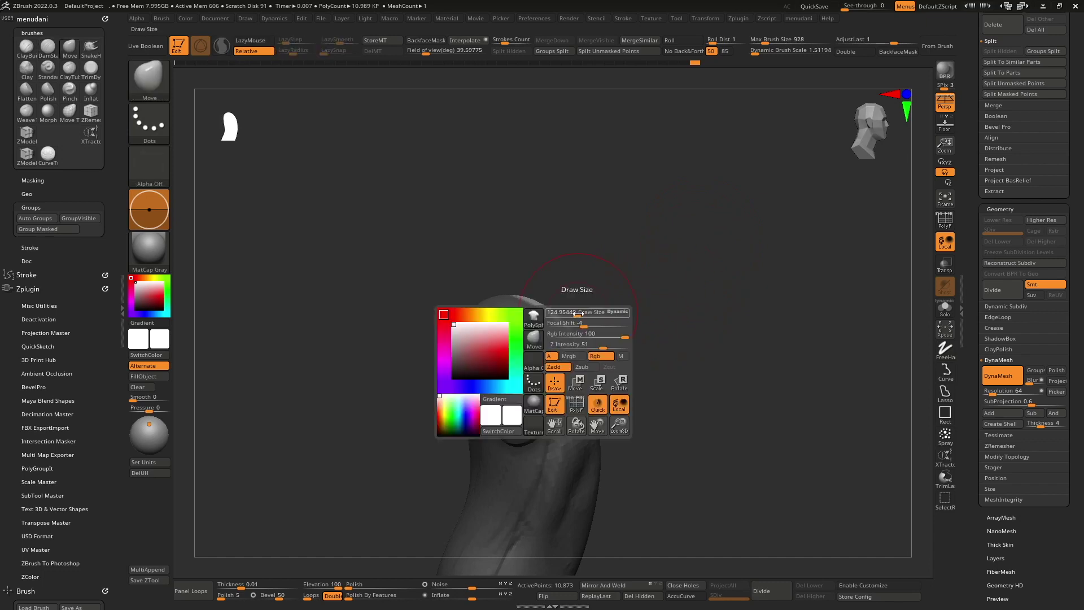
pyautogui.moveTo(574, 309); pyautogui.dragTo(632, 176)
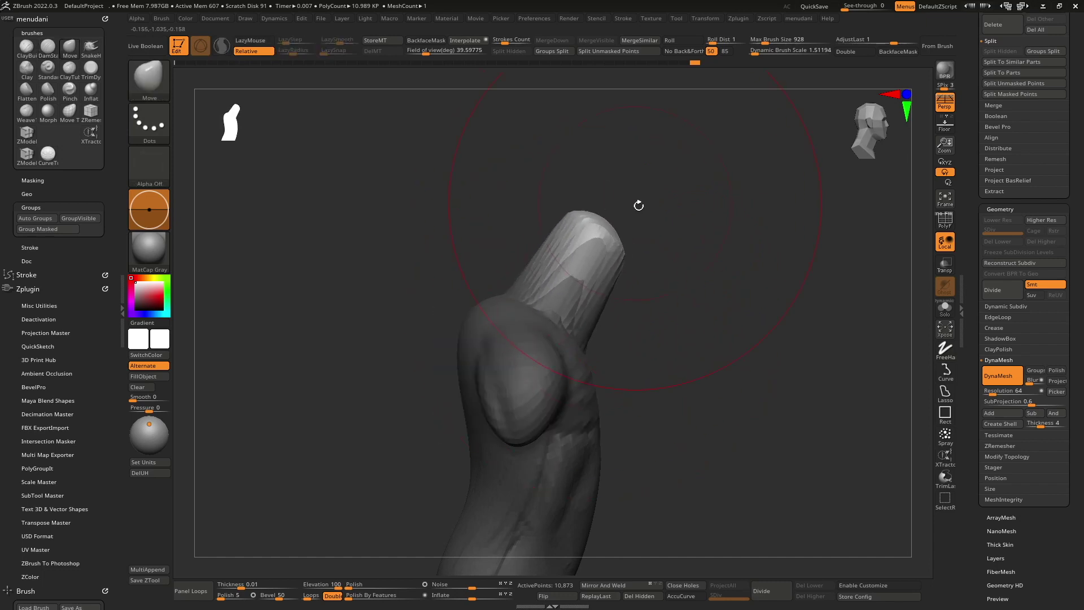
pyautogui.hotkey('ctrl', 'z')
# Drag the Transpose Move gizmo upward to extrude the masked patch into a neck.
pyautogui.press('space')
pyautogui.press('w')
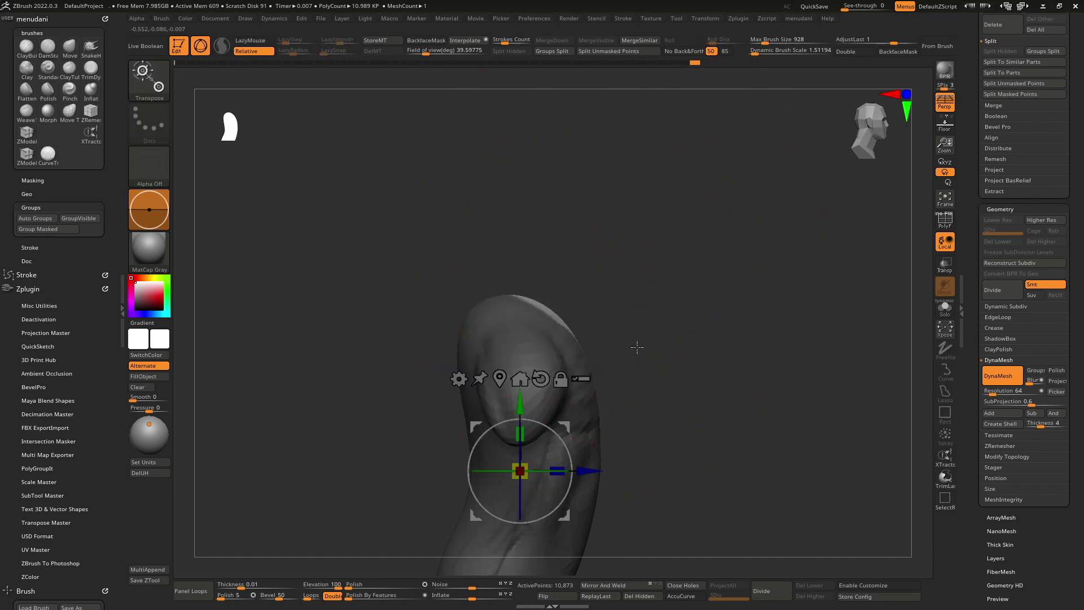
pyautogui.moveTo(569, 512); pyautogui.dragTo(574, 382)
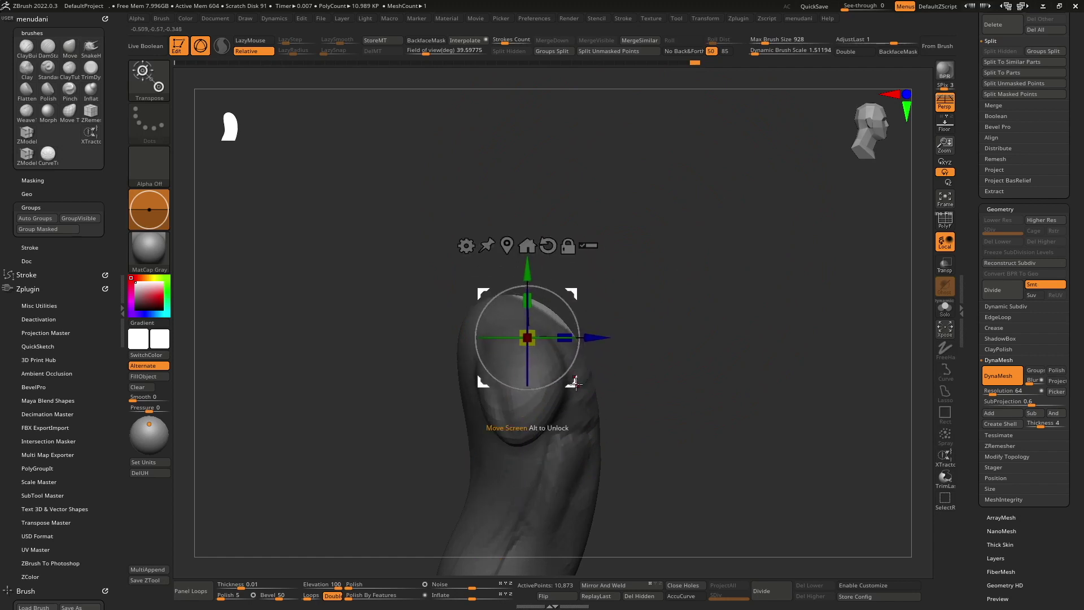
pyautogui.moveTo(575, 385); pyautogui.dragTo(592, 294)
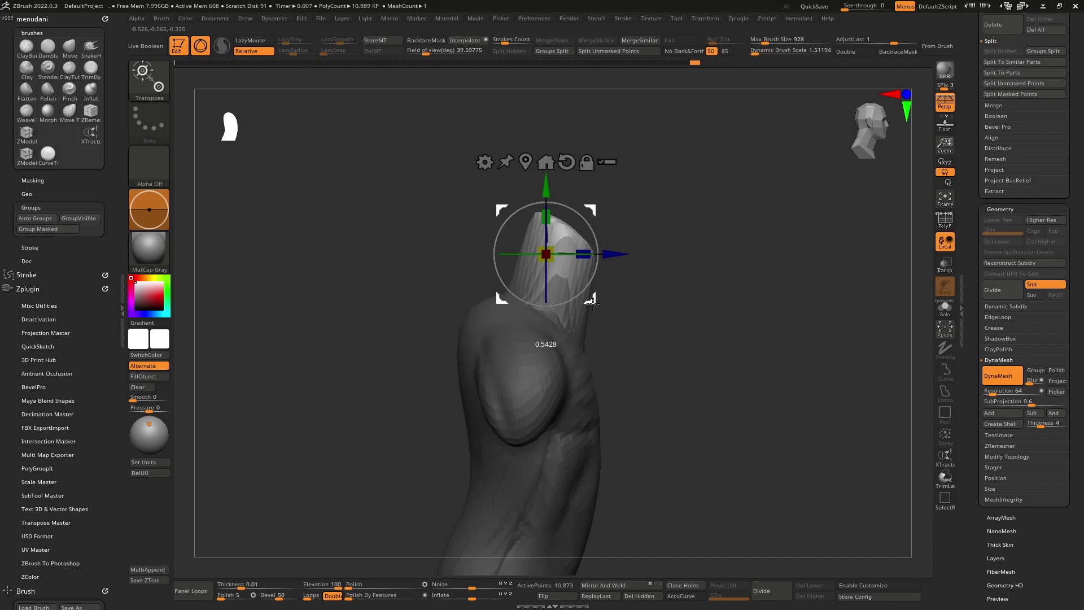
pyautogui.moveTo(574, 373)
pyautogui.mouseDown()
pyautogui.moveTo(657, 367)
pyautogui.moveTo(558, 343)
pyautogui.moveTo(591, 287)
pyautogui.mouseUp()
pyautogui.rightClick(565, 336)
pyautogui.moveTo(581, 349); pyautogui.dragTo(580, 337, button='right')
pyautogui.rightClick(579, 336)
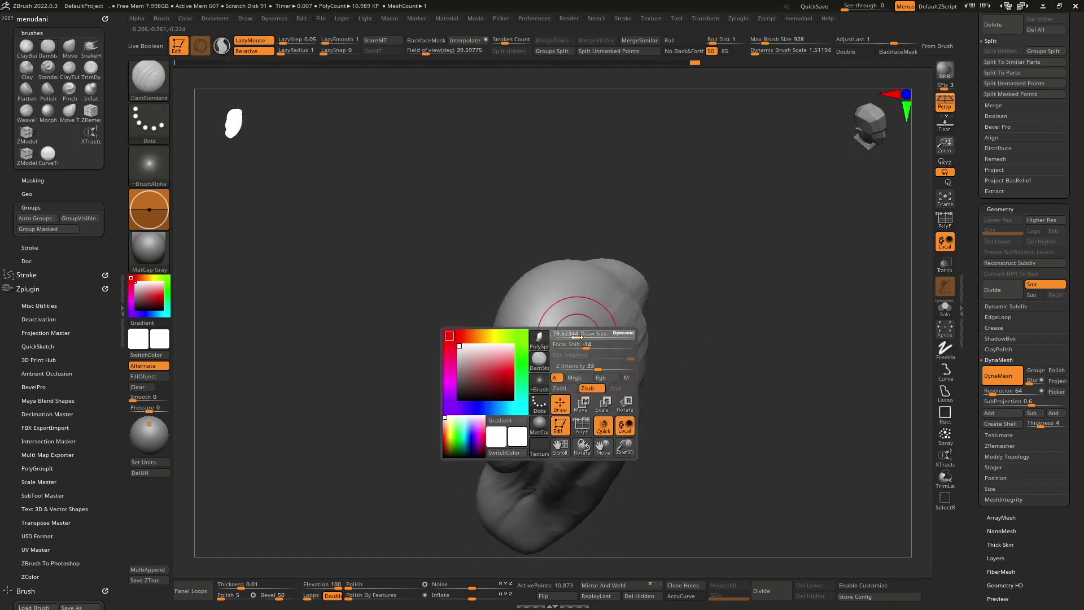
# Cycle between ClayBuildup and Move brushes while orbiting to back and side views.
pyautogui.press('b')
pyautogui.press('c')
pyautogui.press('b')
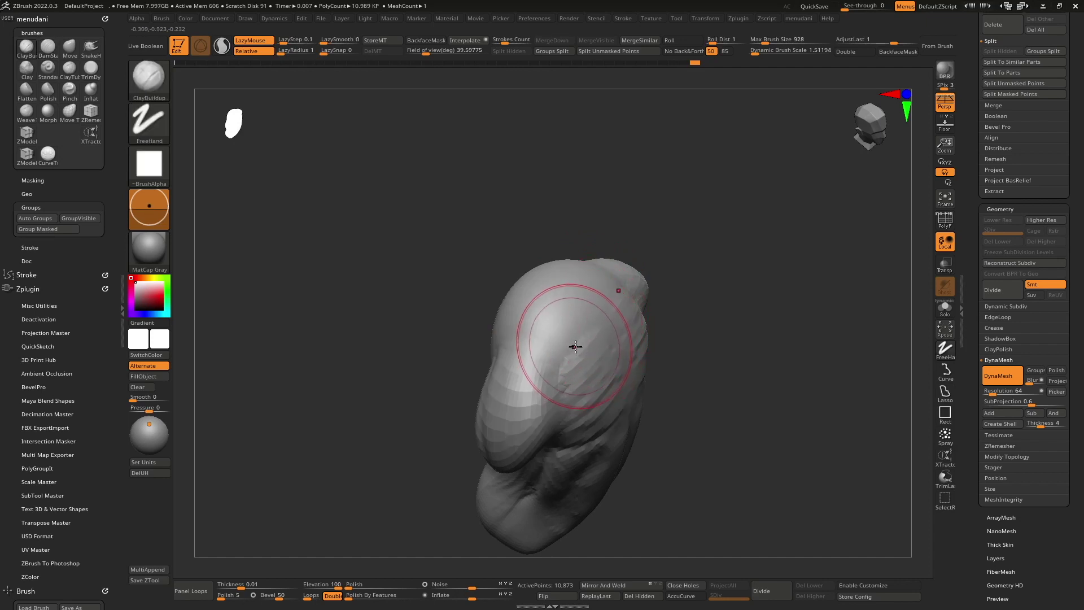
pyautogui.moveTo(574, 327); pyautogui.dragTo(588, 304, button='right')
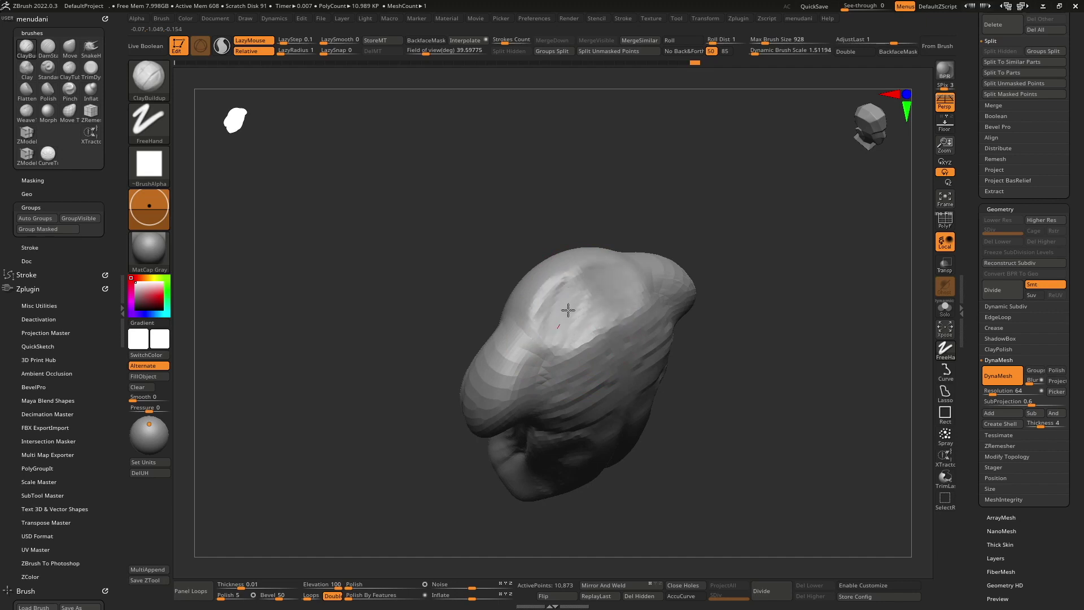
pyautogui.moveTo(550, 343); pyautogui.dragTo(612, 262, button='right')
pyautogui.press('b')
pyautogui.press('m')
pyautogui.press('v')
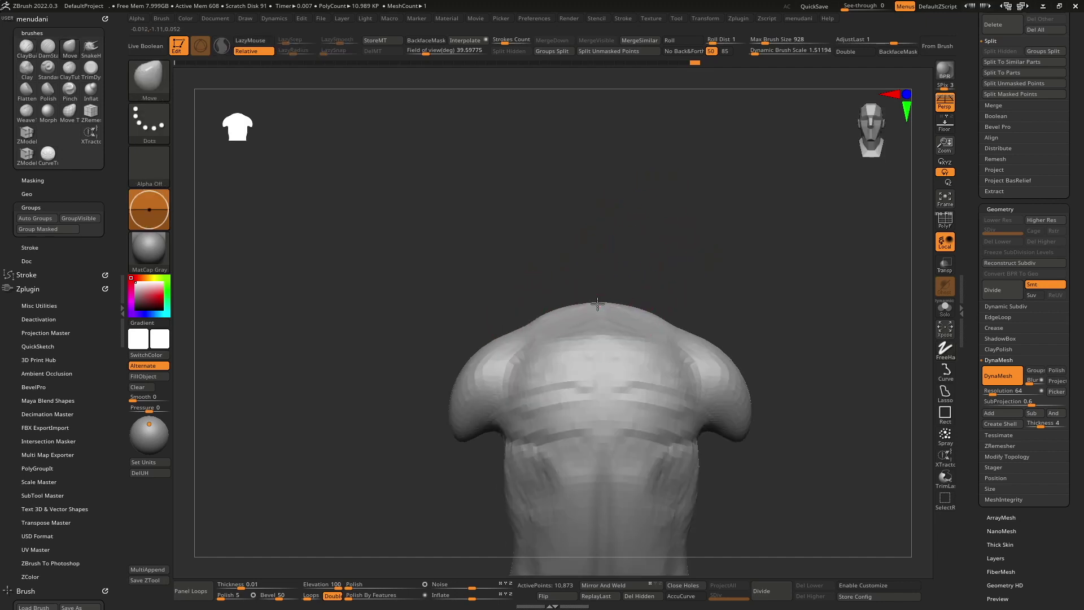
pyautogui.moveTo(563, 346); pyautogui.dragTo(585, 353, button='right')
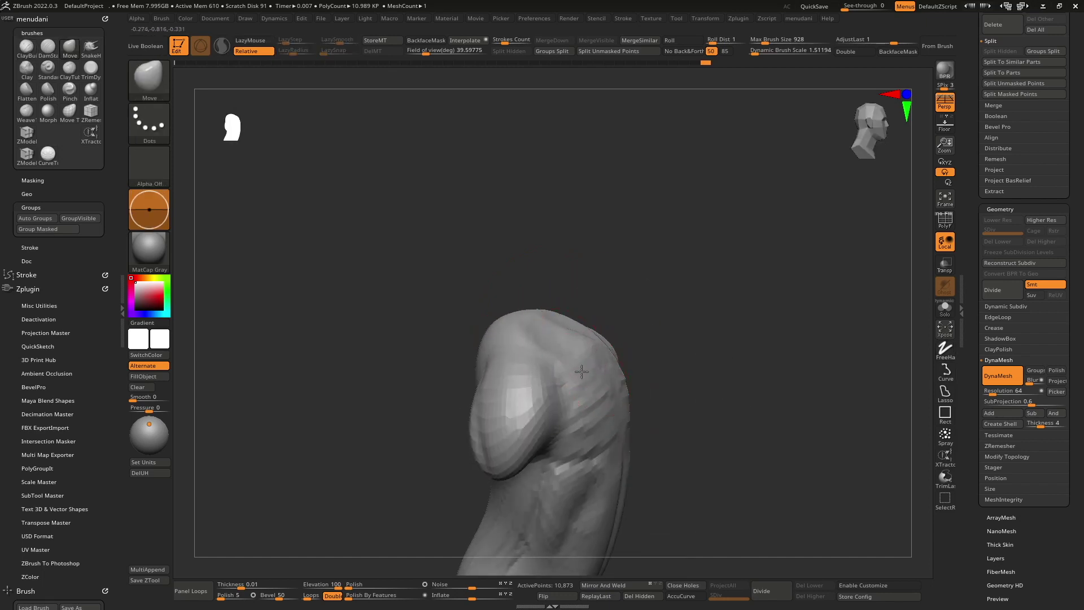
pyautogui.moveTo(592, 361); pyautogui.dragTo(539, 318, button='right')
# Add short ClayBuildup strokes on the upper back.
pyautogui.press('b')
pyautogui.press('d')
pyautogui.press('s')
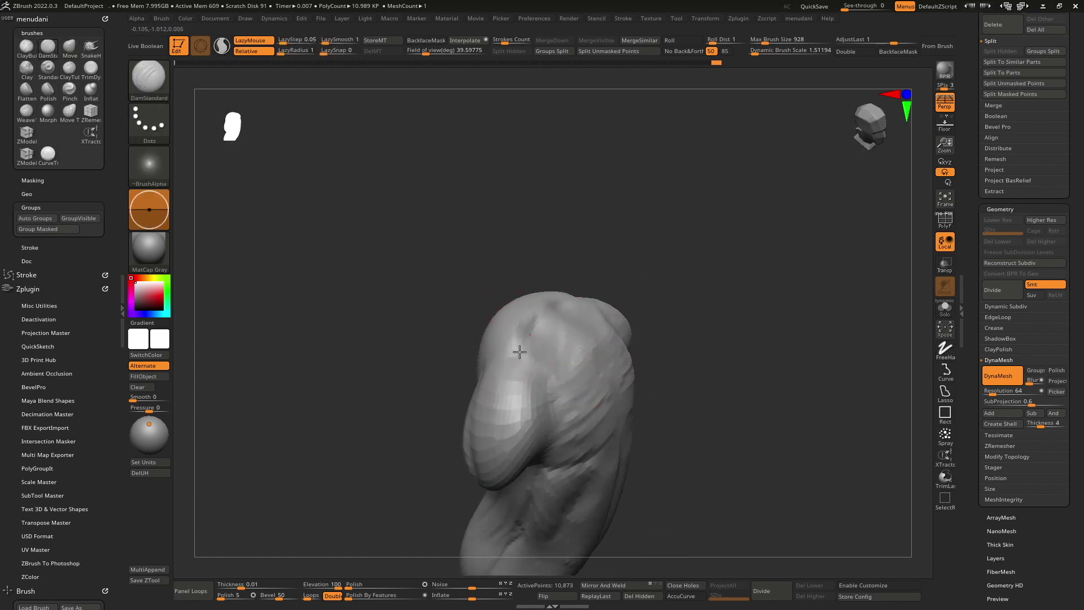
pyautogui.moveTo(544, 334); pyautogui.dragTo(578, 303, button='right')
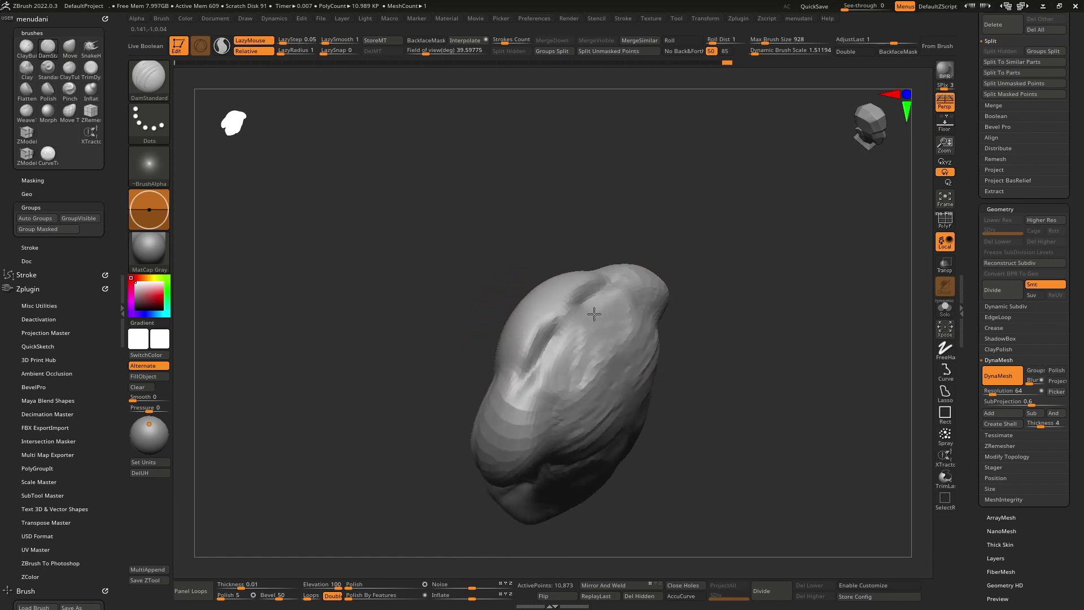
pyautogui.press('b')
pyautogui.press('c')
# Carve a DamStandard groove down the centre of the back.
pyautogui.press('b')
pyautogui.moveTo(629, 285)
pyautogui.mouseDown(button='right')
pyautogui.moveTo(574, 376)
pyautogui.moveTo(527, 350)
pyautogui.mouseUp(button='right')
pyautogui.moveTo(511, 357)
pyautogui.mouseDown()
pyautogui.moveTo(519, 385)
pyautogui.moveTo(486, 376)
pyautogui.mouseUp()
pyautogui.moveTo(574, 381)
pyautogui.mouseDown(button='right')
pyautogui.moveTo(581, 315)
pyautogui.moveTo(551, 225)
pyautogui.mouseUp(button='right')
pyautogui.press('b')
pyautogui.press('d')
pyautogui.press('s')
pyautogui.moveTo(551, 215); pyautogui.dragTo(549, 244)
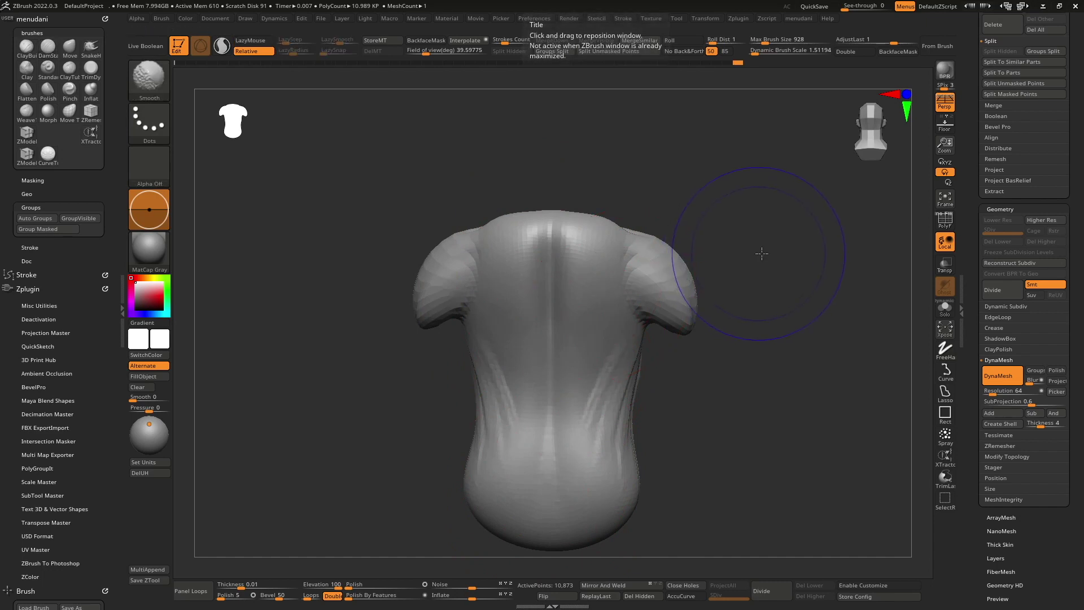
# Undo and redo the drooping Move-brush shoulder reshape.
pyautogui.press('b')
pyautogui.press('m')
pyautogui.press('v')
pyautogui.press('space')
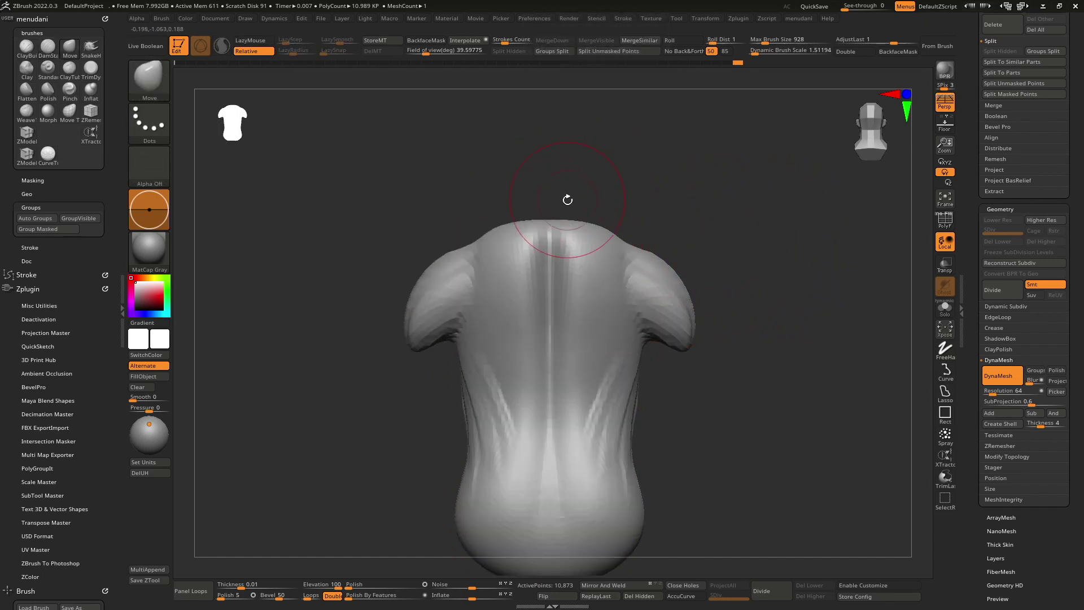
pyautogui.hotkey('ctrl', 'z')
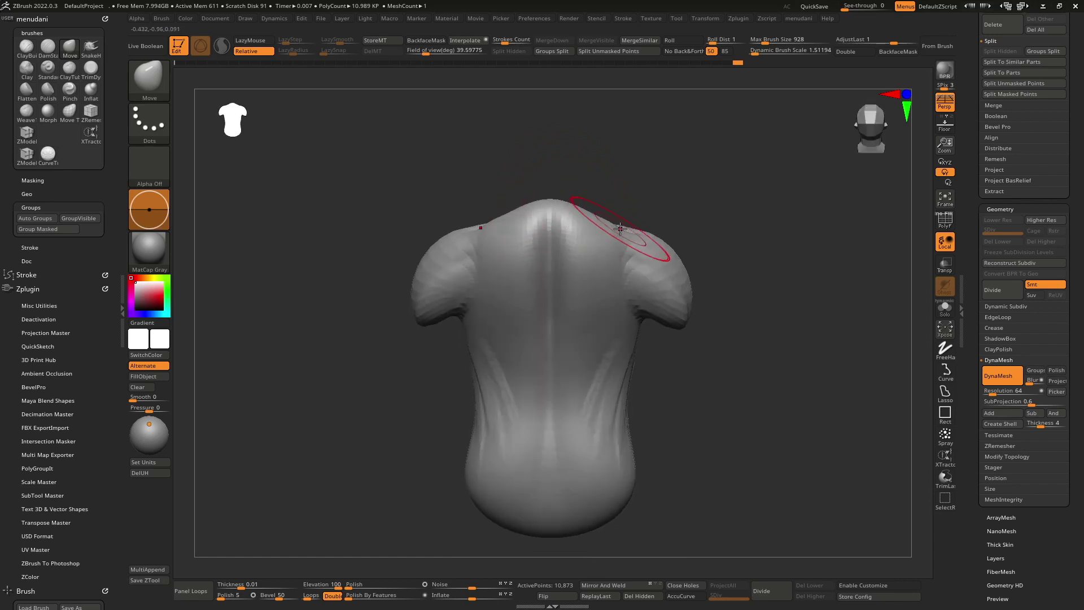
pyautogui.hotkey('ctrl', 'shift', 'z')
pyautogui.hotkey('ctrl', 'shift', 'z')
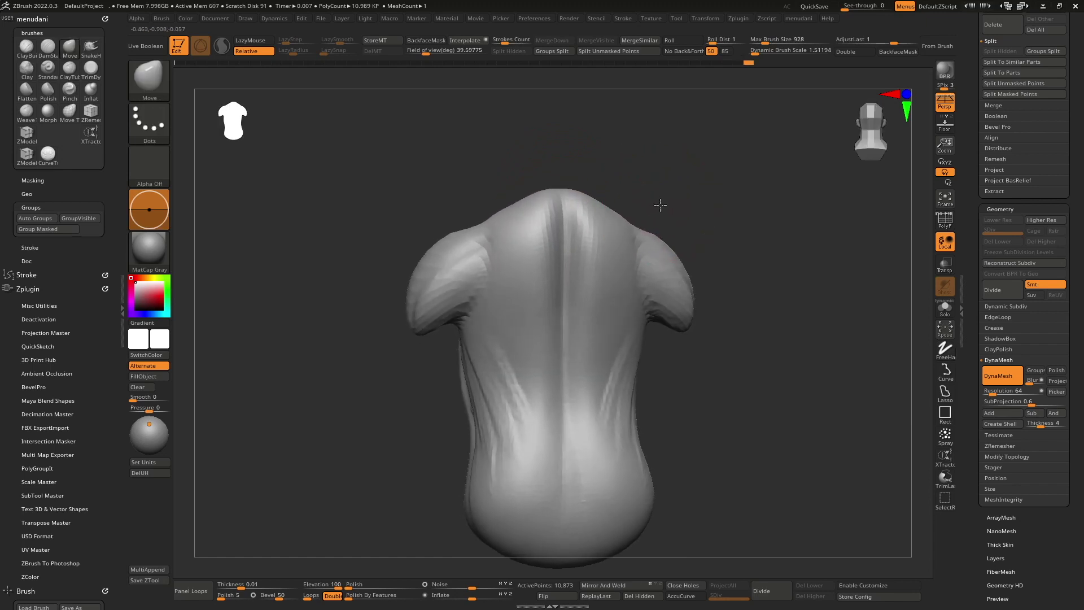
pyautogui.hotkey('ctrl', 'shift', 'z')
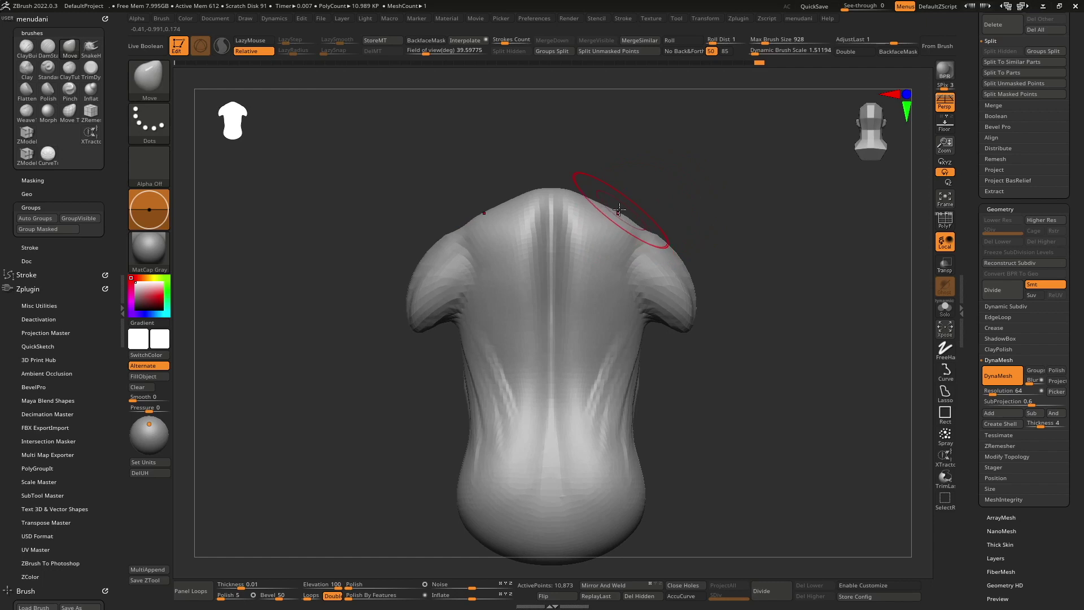
# Paint a mask patch on top of the torso and invert it.
pyautogui.moveTo(620, 215)
pyautogui.mouseDown(button='right')
pyautogui.moveTo(591, 222)
pyautogui.moveTo(653, 249)
pyautogui.moveTo(572, 270)
pyautogui.mouseUp(button='right')
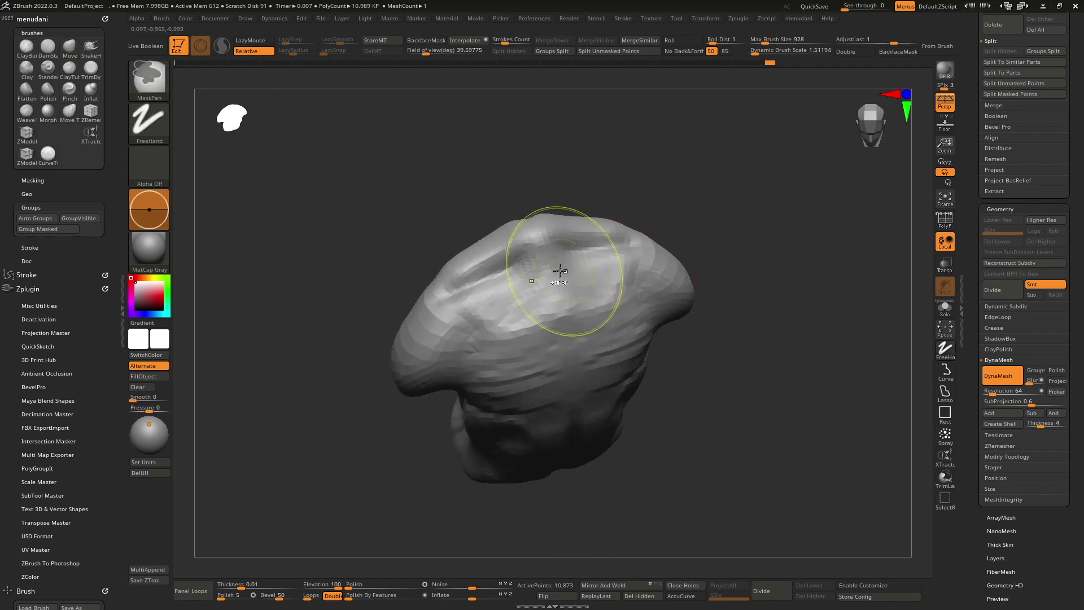
pyautogui.keyDown('ctrl'); pyautogui.moveTo(544, 231); pyautogui.dragTo(545, 273); pyautogui.keyUp('ctrl')
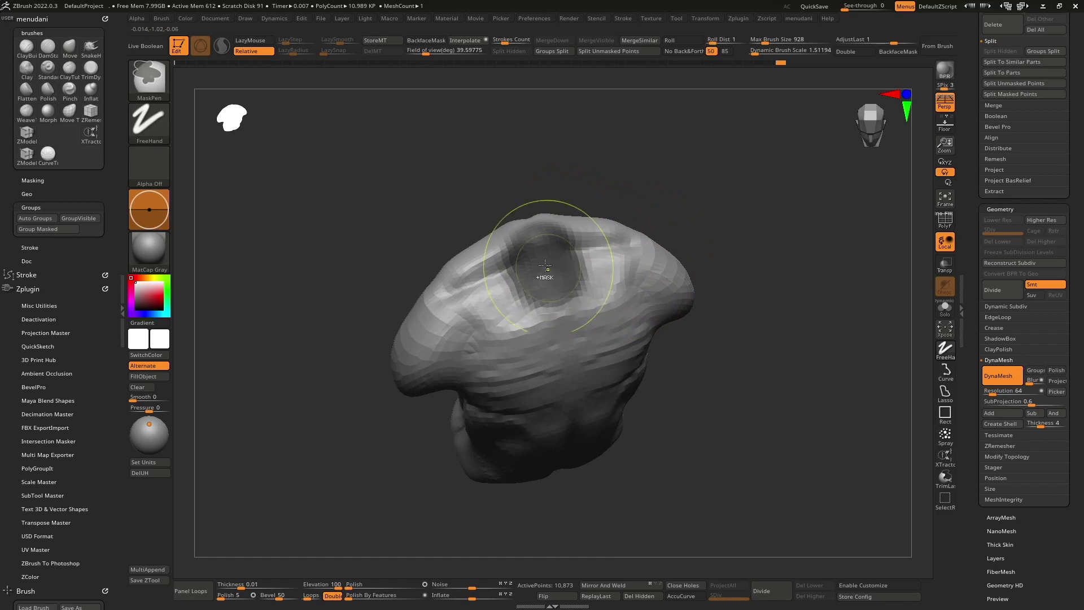
pyautogui.keyDown('ctrl'); pyautogui.click(701, 217); pyautogui.keyUp('ctrl')
pyautogui.press('b')
pyautogui.press('m')
pyautogui.press('v')
pyautogui.moveTo(649, 311)
pyautogui.mouseDown(button='right')
pyautogui.moveTo(777, 206)
pyautogui.moveTo(796, 269)
pyautogui.moveTo(723, 317)
pyautogui.moveTo(649, 285)
pyautogui.mouseUp(button='right')
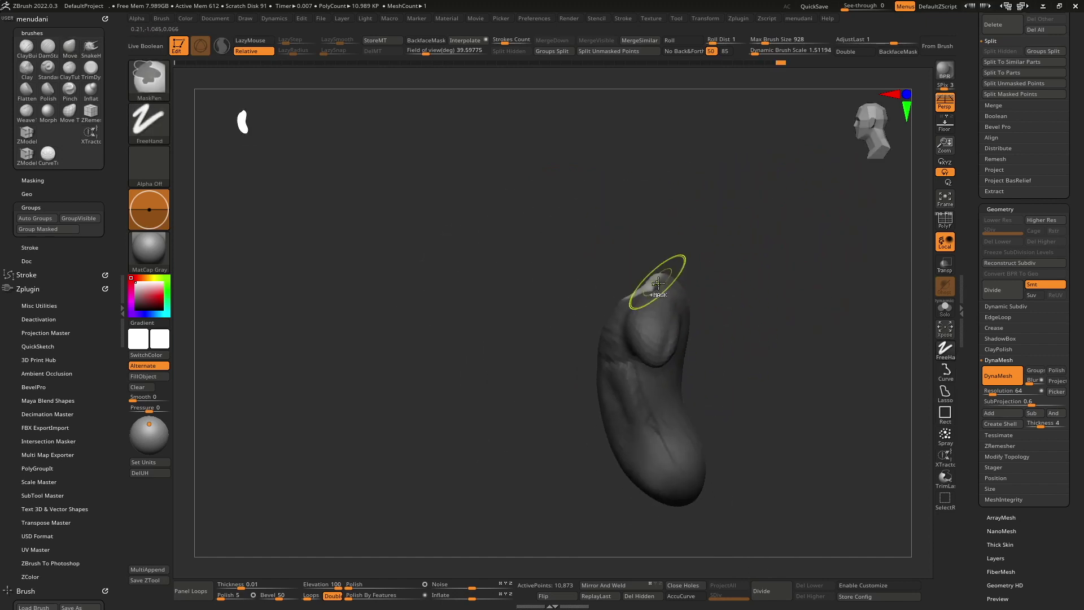
# Scale the masked neck stump with the Transpose gizmo, then return to brushes.
pyautogui.press('w')
pyautogui.moveTo(682, 402); pyautogui.dragTo(679, 384)
pyautogui.press('q')
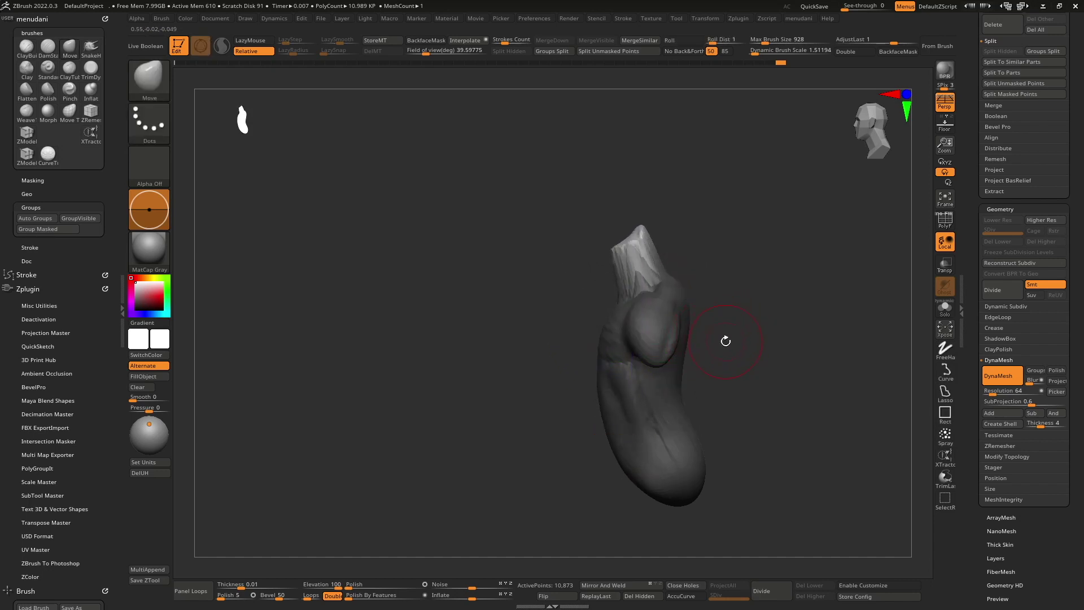
pyautogui.press('w')
pyautogui.moveTo(692, 383); pyautogui.dragTo(684, 386)
pyautogui.press('q')
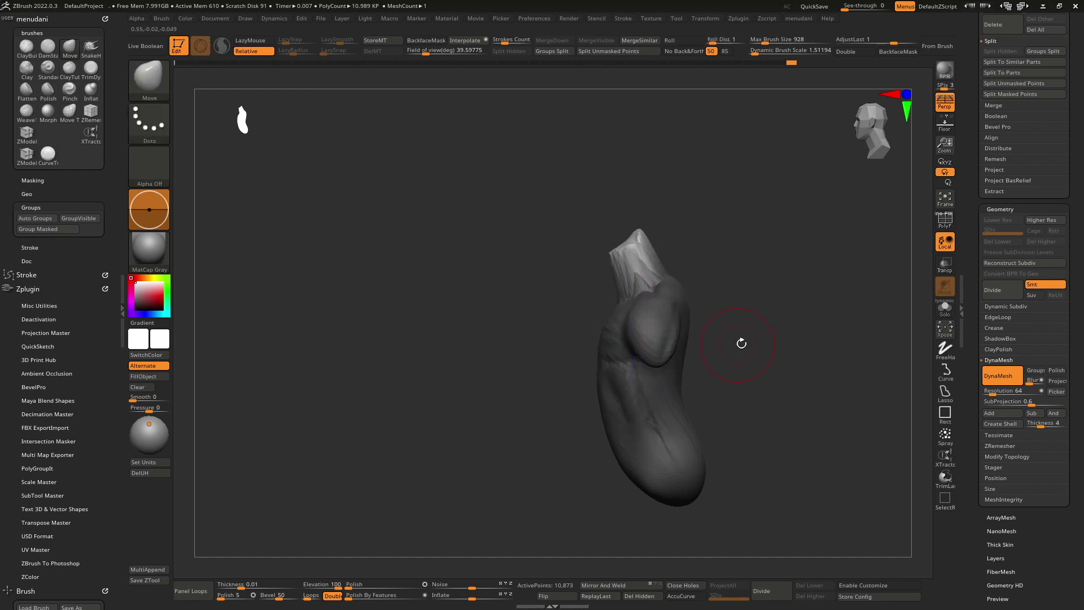
# Orbit and zoom around the torso to inspect the neck from front and above.
pyautogui.moveTo(749, 357); pyautogui.dragTo(600, 354)
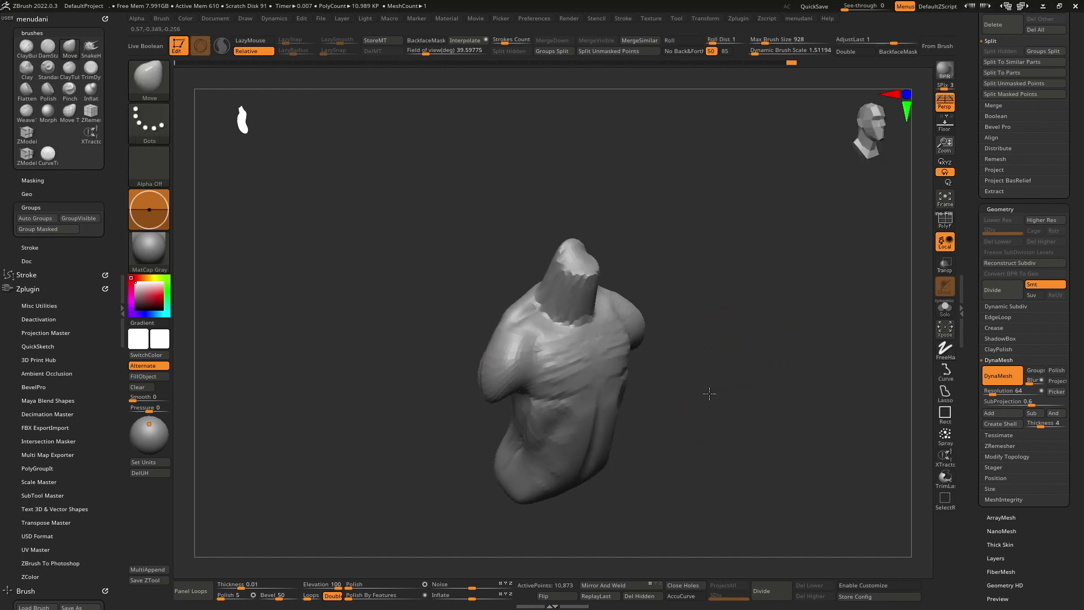
pyautogui.moveTo(600, 354)
pyautogui.mouseDown(button='right')
pyautogui.moveTo(605, 363)
pyautogui.moveTo(634, 353)
pyautogui.mouseUp(button='right')
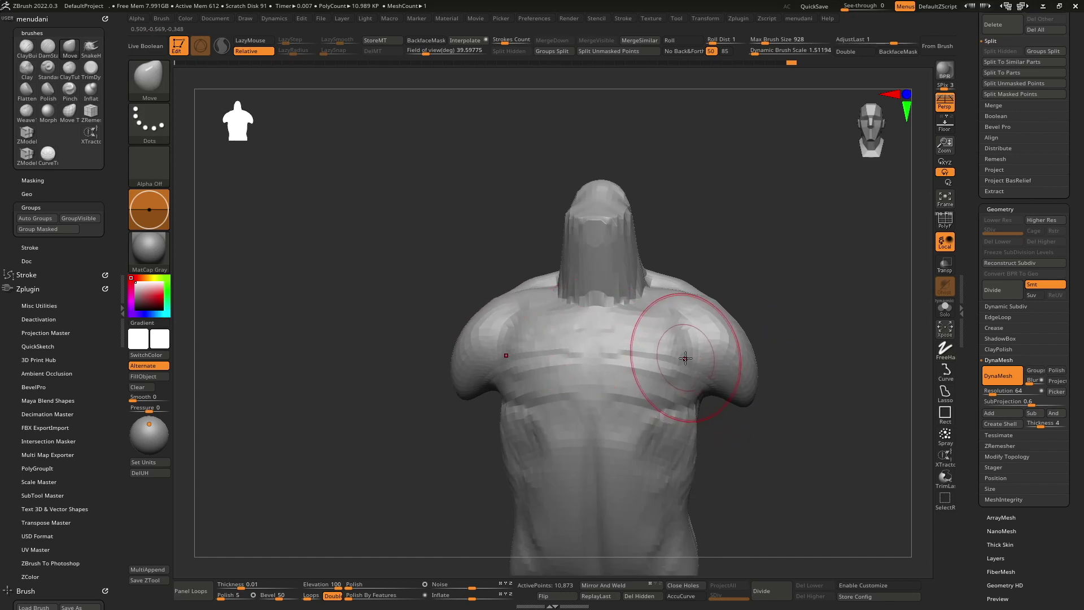
pyautogui.scroll(3, 639, 396)
pyautogui.moveTo(639, 396); pyautogui.dragTo(659, 375, button='right')
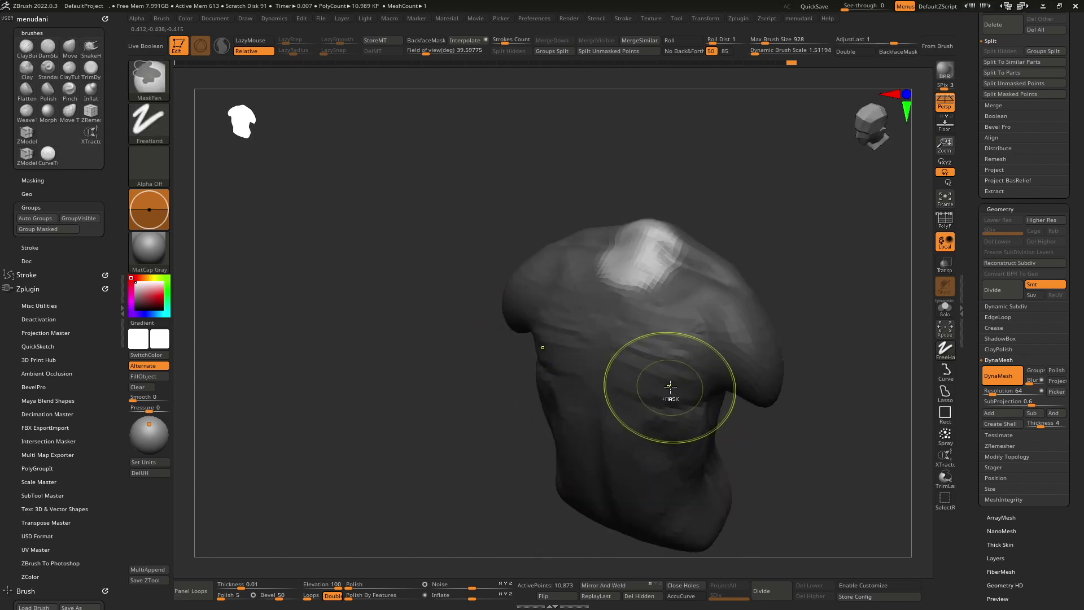
pyautogui.moveTo(643, 271); pyautogui.dragTo(664, 324, button='right')
pyautogui.moveTo(660, 276)
pyautogui.mouseDown(button='right')
pyautogui.moveTo(559, 316)
pyautogui.moveTo(623, 346)
pyautogui.mouseUp(button='right')
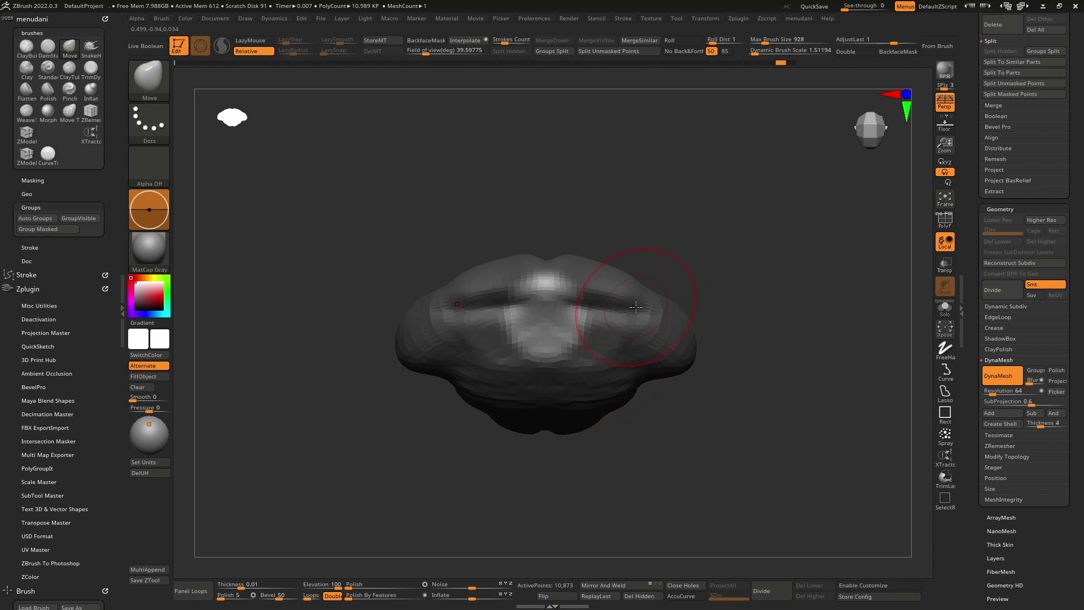
# Sculpt mirrored ClayBuildup creases across the chest, then undo them.
pyautogui.press('b')
pyautogui.press('c')
pyautogui.press('b')
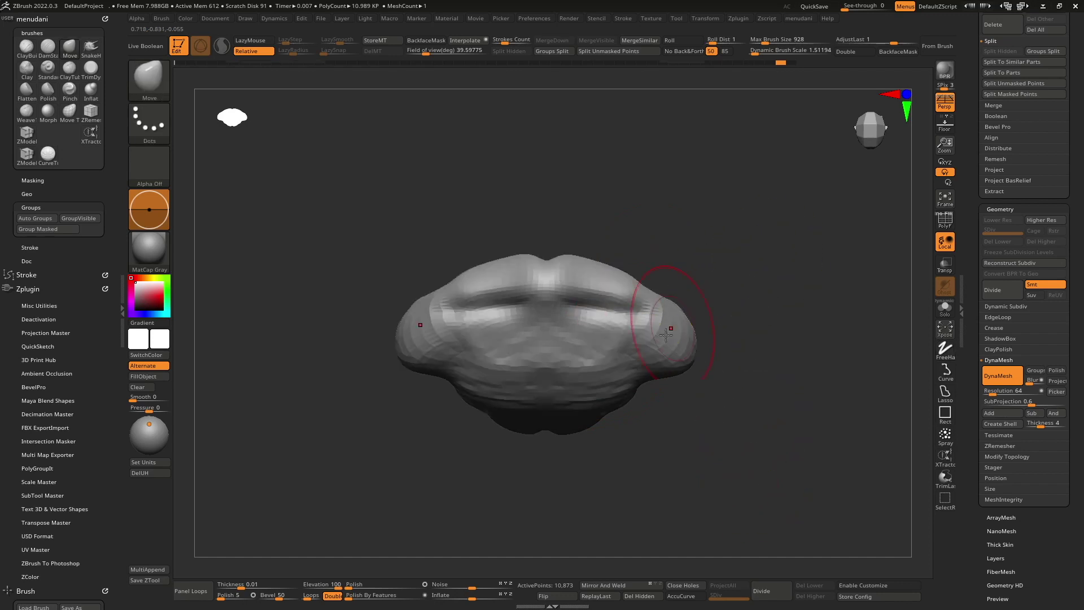
pyautogui.moveTo(749, 416); pyautogui.dragTo(634, 271, button='right')
pyautogui.moveTo(623, 384); pyautogui.dragTo(598, 440)
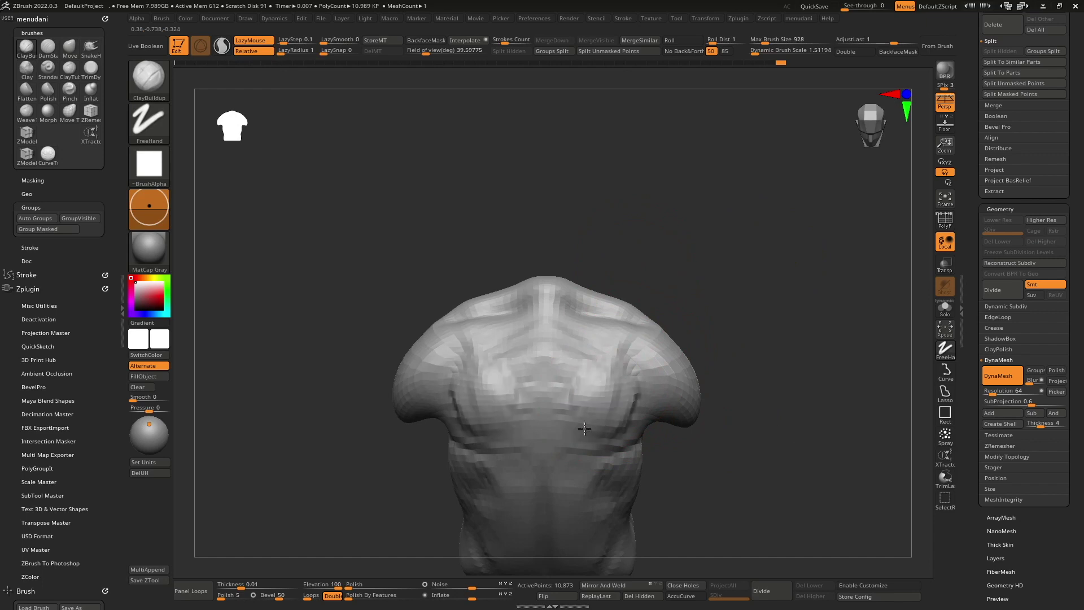
pyautogui.moveTo(581, 344); pyautogui.dragTo(587, 429)
pyautogui.moveTo(570, 384); pyautogui.dragTo(598, 418)
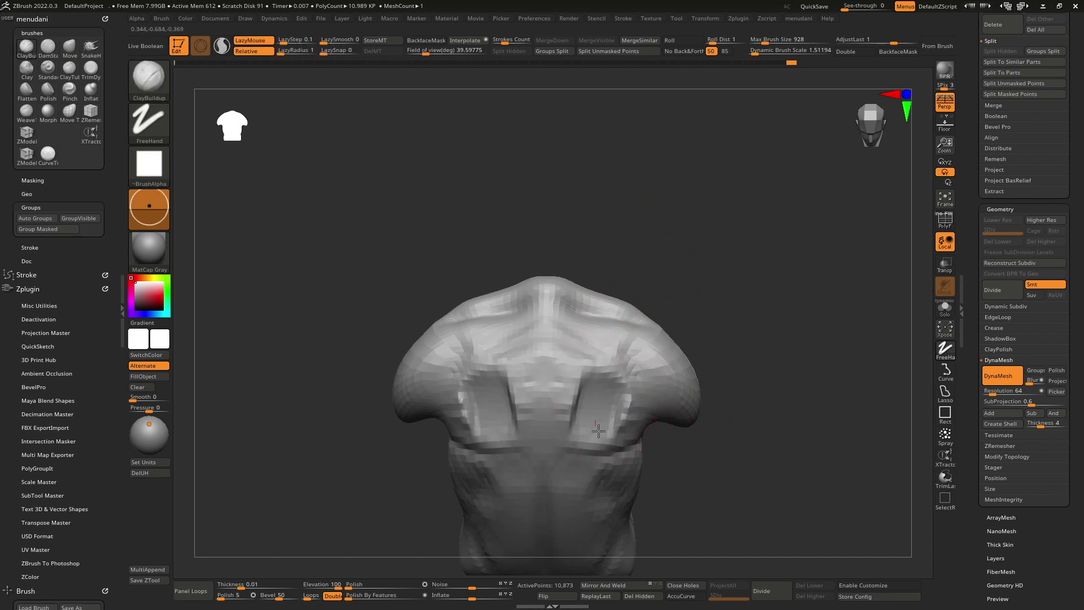
pyautogui.hotkey('ctrl', 'z')
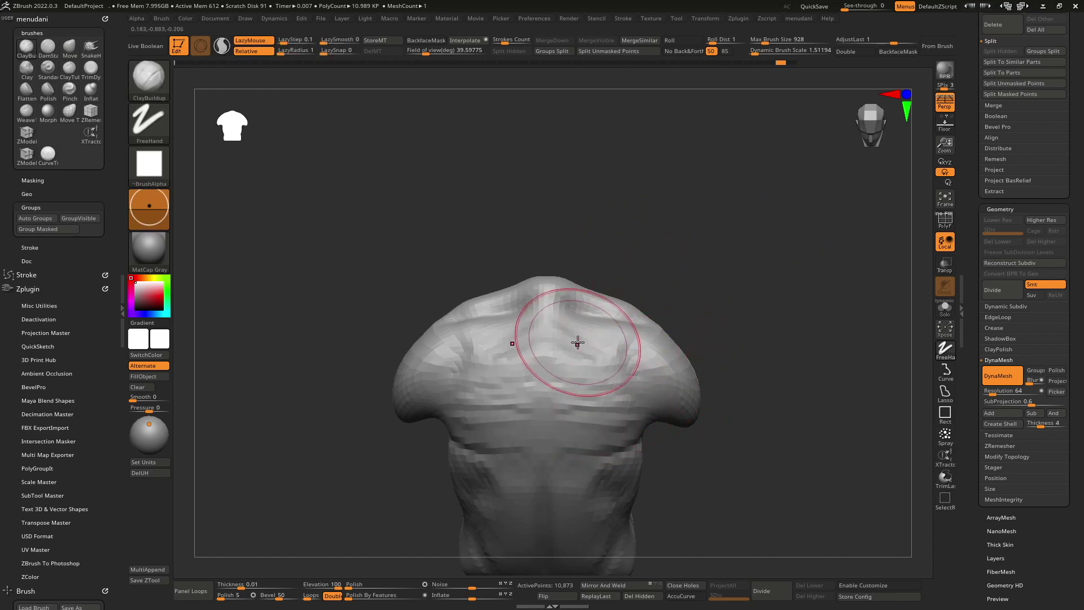
# Mask the central shoulder area at the base of the neck from a top view.
pyautogui.moveTo(569, 338); pyautogui.dragTo(587, 407, button='right')
pyautogui.moveTo(645, 354); pyautogui.dragTo(641, 290, button='right')
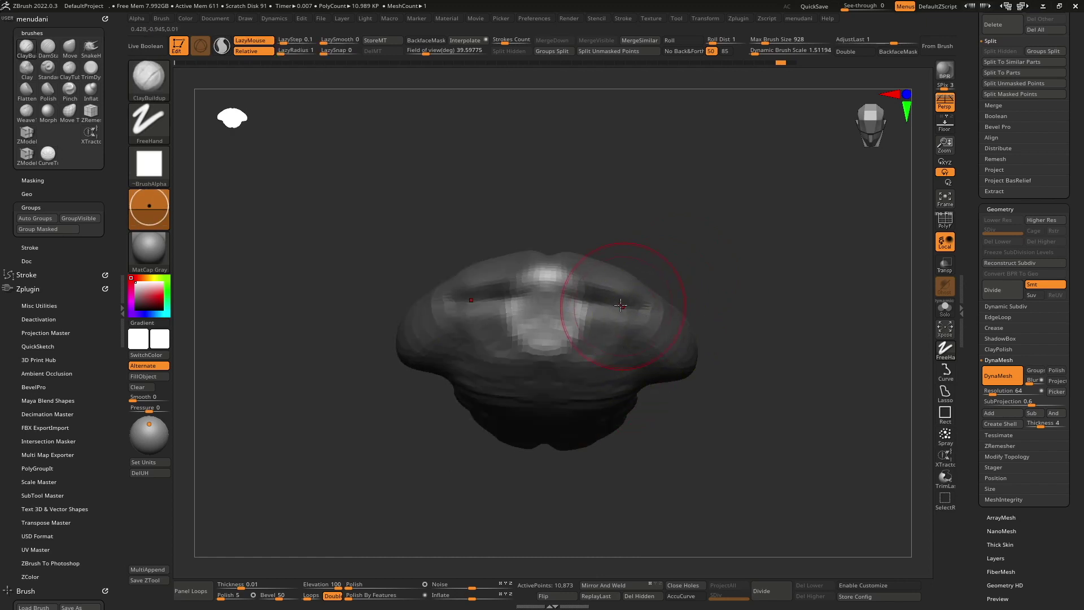
pyautogui.moveTo(580, 314)
pyautogui.mouseDown(button='right')
pyautogui.moveTo(565, 316)
pyautogui.moveTo(562, 333)
pyautogui.mouseUp(button='right')
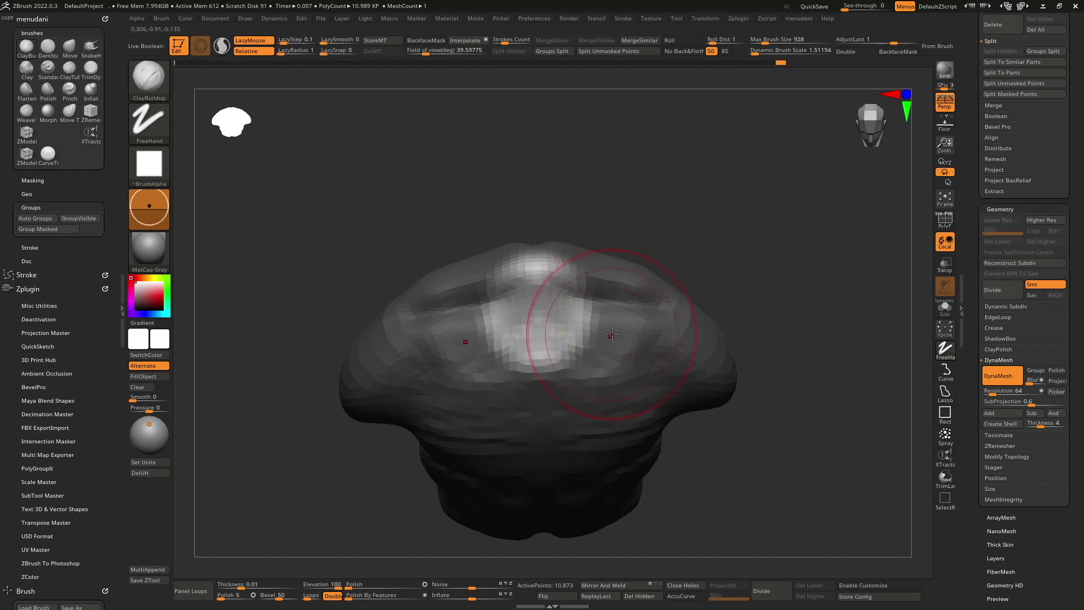
pyautogui.press('ctrl')
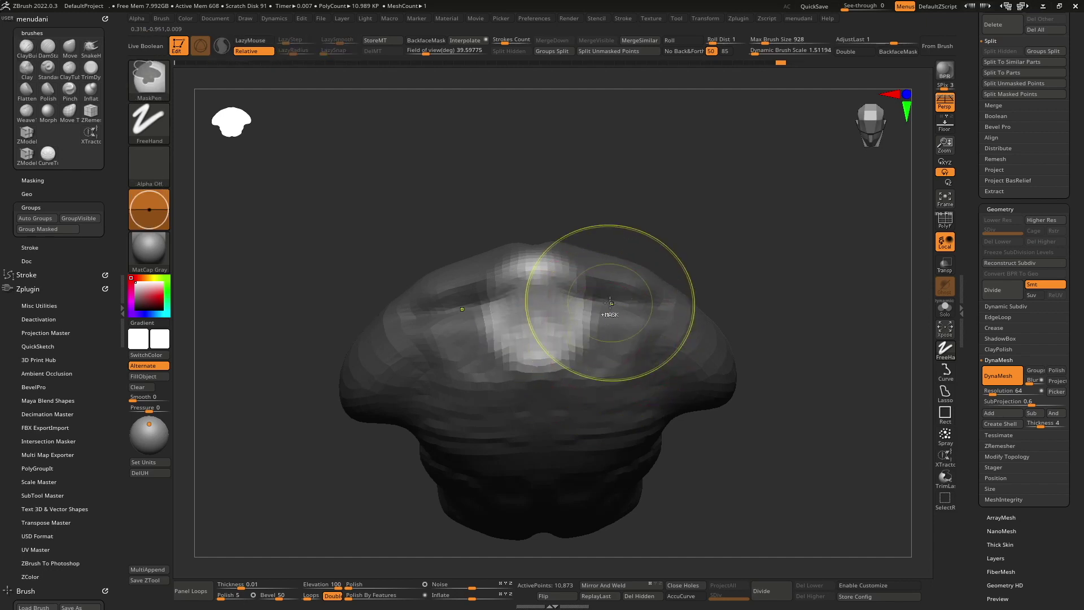
pyautogui.keyDown('ctrl'); pyautogui.moveTo(524, 309); pyautogui.dragTo(532, 320); pyautogui.keyUp('ctrl')
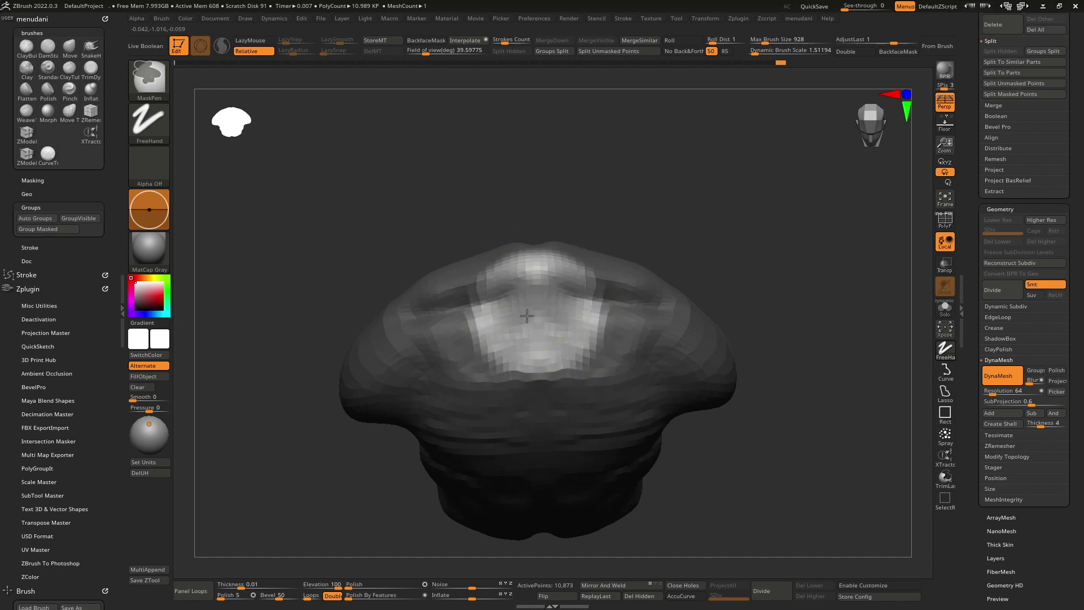
pyautogui.moveTo(519, 328)
pyautogui.mouseDown(button='right')
pyautogui.moveTo(620, 376)
pyautogui.moveTo(520, 314)
pyautogui.mouseUp(button='right')
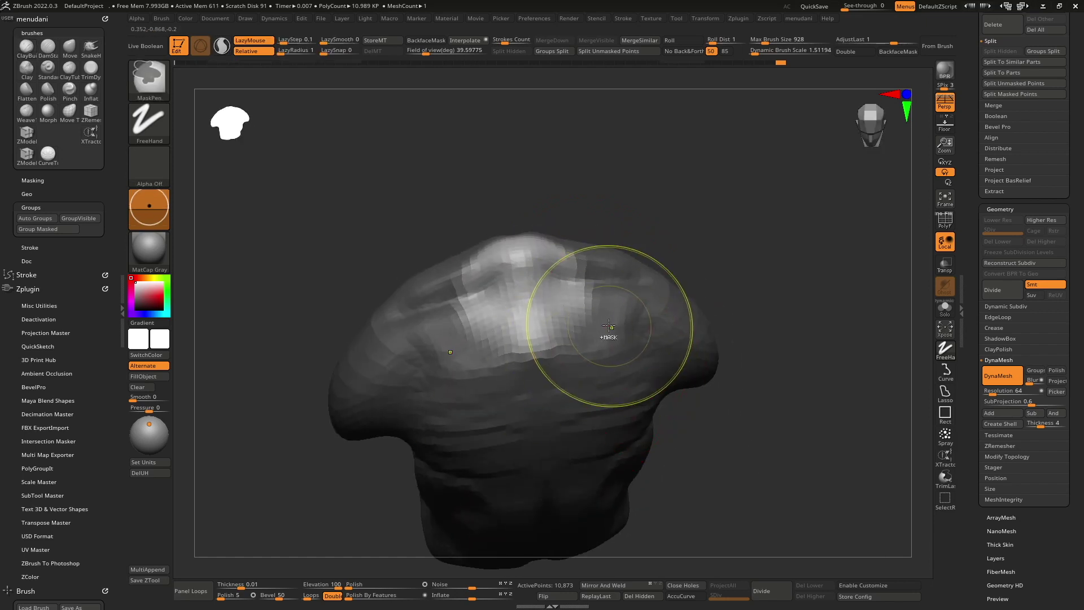
pyautogui.keyDown('ctrl'); pyautogui.moveTo(604, 333); pyautogui.dragTo(550, 388); pyautogui.keyUp('ctrl')
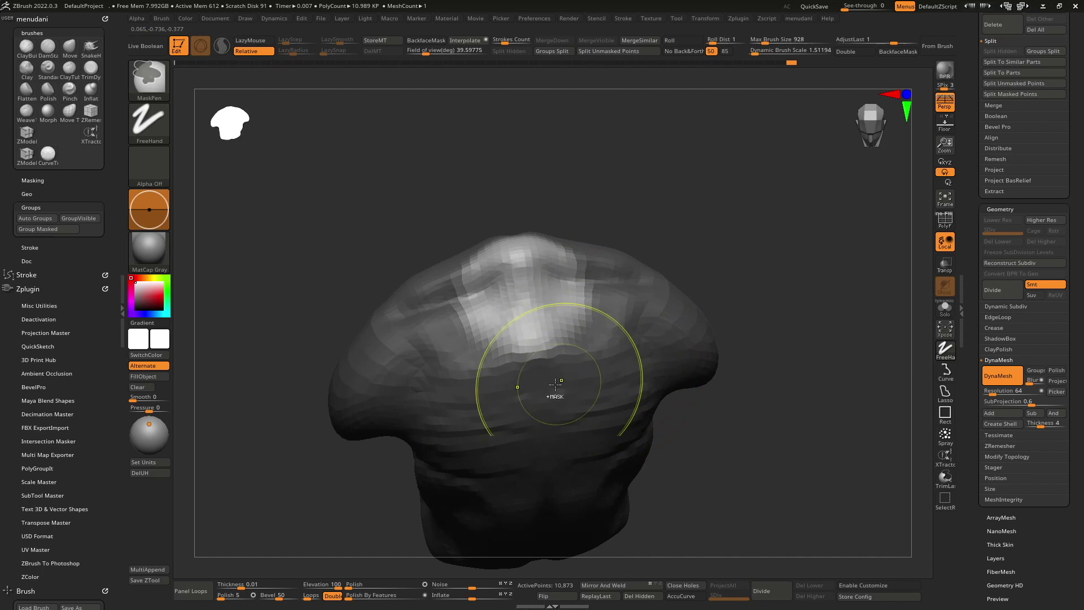
pyautogui.moveTo(750, 286)
pyautogui.mouseDown()
pyautogui.moveTo(677, 339)
pyautogui.moveTo(620, 307)
pyautogui.mouseUp()
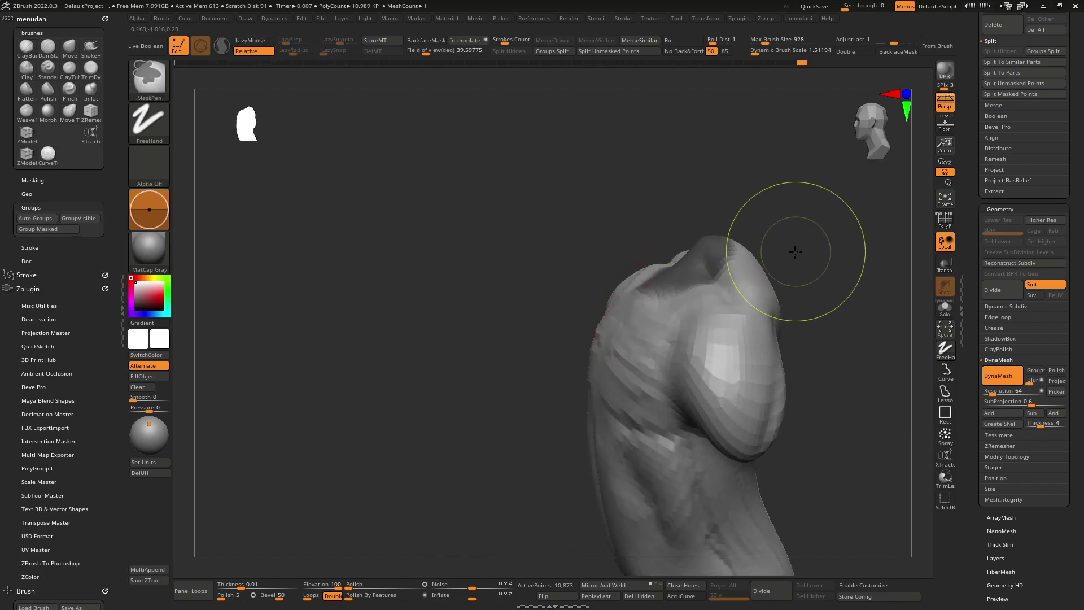
# Undo one step, pull the neck upward with the Transpose gizmo and clear the mask.
pyautogui.hotkey('ctrl', 'z')
pyautogui.hotkey('ctrl', 'z')
pyautogui.hotkey('ctrl', 'z')
pyautogui.hotkey('ctrl', 'z')
pyautogui.hotkey('ctrl', 'z')
pyautogui.press('w')
pyautogui.moveTo(721, 473); pyautogui.dragTo(702, 418)
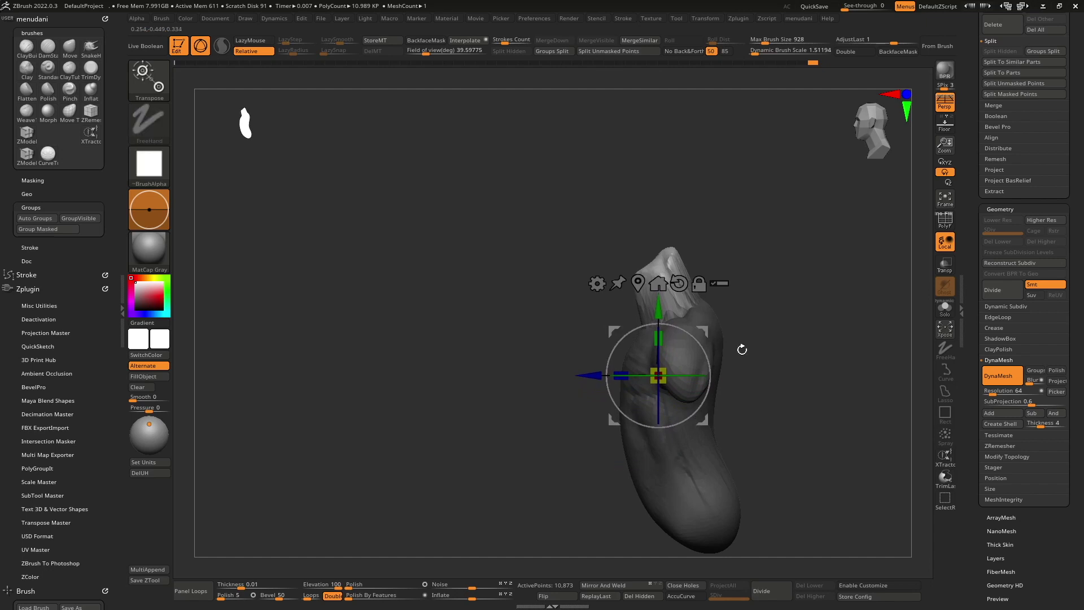
pyautogui.press('q')
pyautogui.keyDown('ctrl'); pyautogui.moveTo(780, 309); pyautogui.dragTo(750, 339); pyautogui.keyUp('ctrl')
pyautogui.moveTo(734, 429)
pyautogui.mouseDown()
pyautogui.moveTo(570, 381)
pyautogui.moveTo(653, 375)
pyautogui.moveTo(705, 320)
pyautogui.mouseUp()
# Switch between Move and ClayBuildup brushes while orbiting to a straight back view.
pyautogui.press('b')
pyautogui.press('m')
pyautogui.press('v')
pyautogui.press('space')
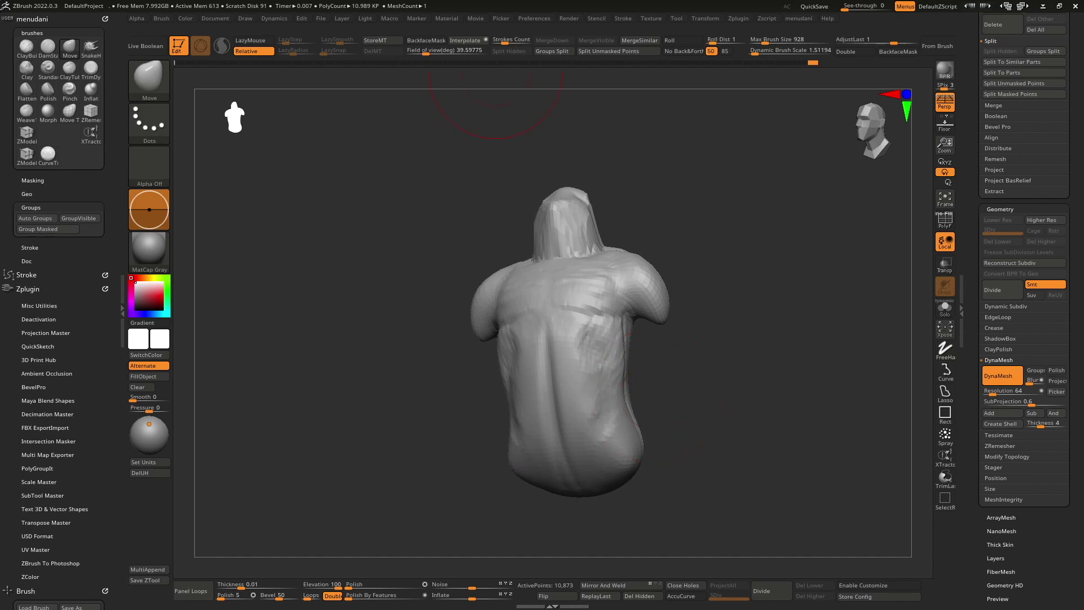
pyautogui.moveTo(641, 399); pyautogui.dragTo(623, 362)
pyautogui.press('space')
pyautogui.press('b')
pyautogui.press('c')
pyautogui.press('b')
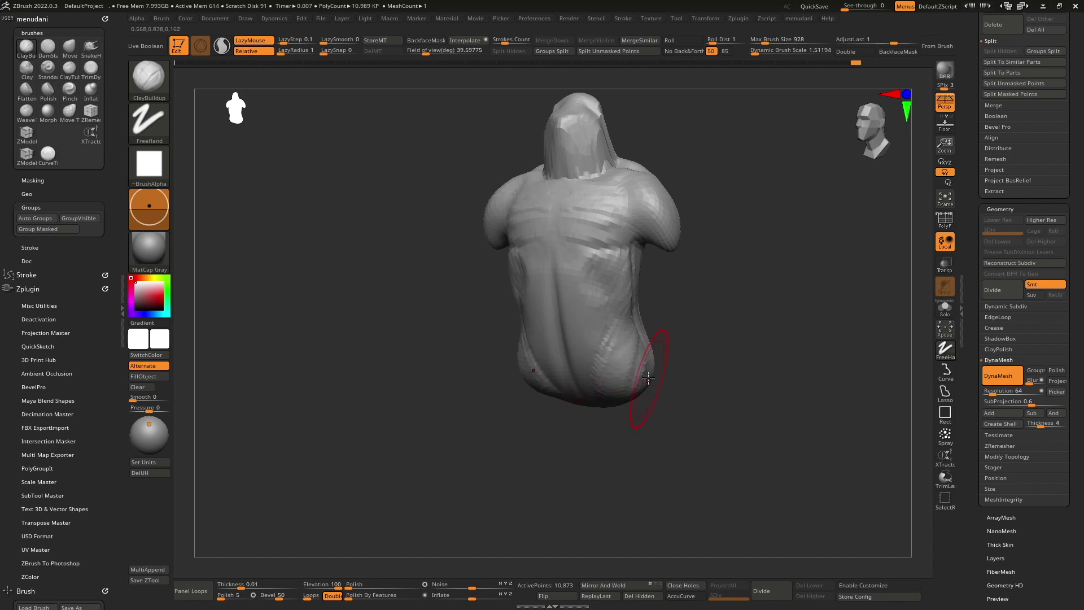
# Orbit to a three-quarter side view and reselect the Move brush.
pyautogui.moveTo(638, 375)
pyautogui.mouseDown(button='right')
pyautogui.moveTo(717, 361)
pyautogui.moveTo(686, 355)
pyautogui.moveTo(649, 316)
pyautogui.moveTo(654, 300)
pyautogui.mouseUp(button='right')
pyautogui.press('space')
pyautogui.press('b')
pyautogui.press('m')
pyautogui.press('v')
pyautogui.press('space')
pyautogui.moveTo(682, 350)
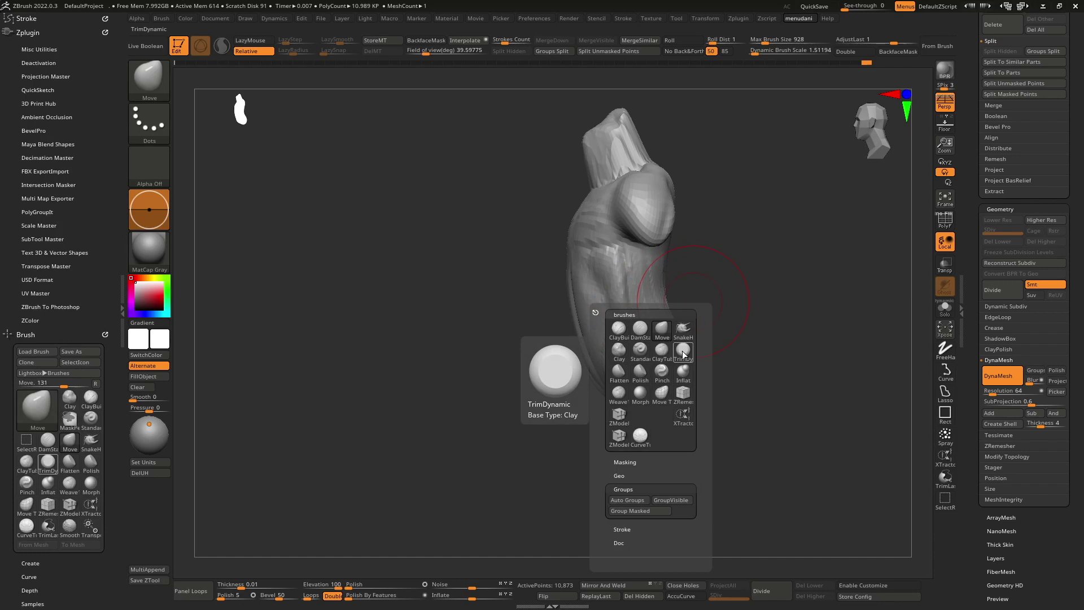
# Build up clay along the left side of the back with ClayBuildup.
pyautogui.moveTo(682, 354)
pyautogui.mouseDown(button='right')
pyautogui.moveTo(646, 341)
pyautogui.moveTo(679, 351)
pyautogui.moveTo(608, 407)
pyautogui.mouseUp(button='right')
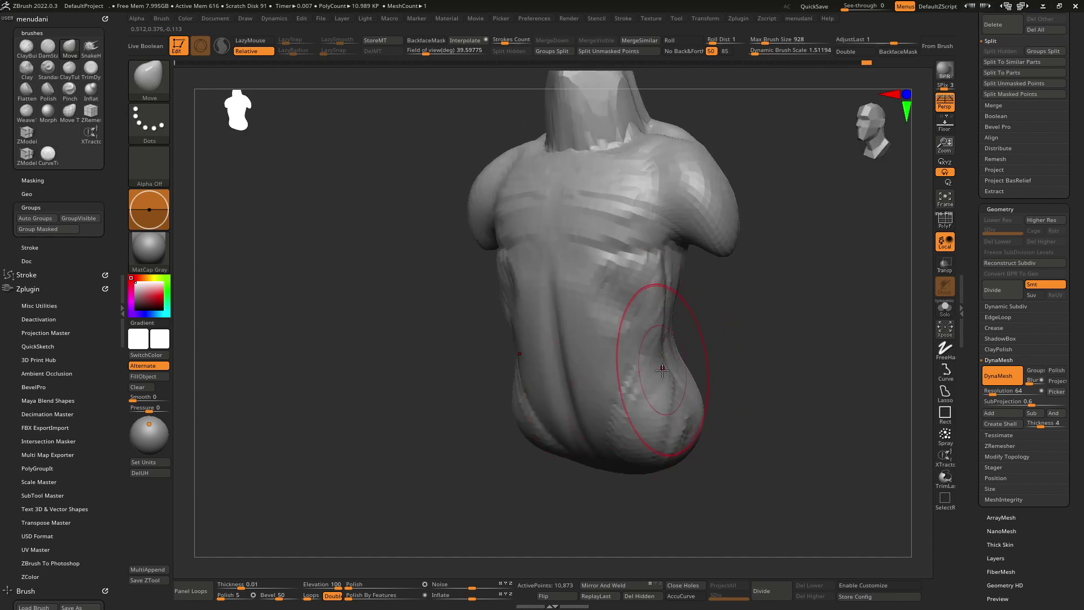
pyautogui.press('b')
pyautogui.press('c')
pyautogui.press('b')
pyautogui.moveTo(664, 382); pyautogui.dragTo(658, 370, button='right')
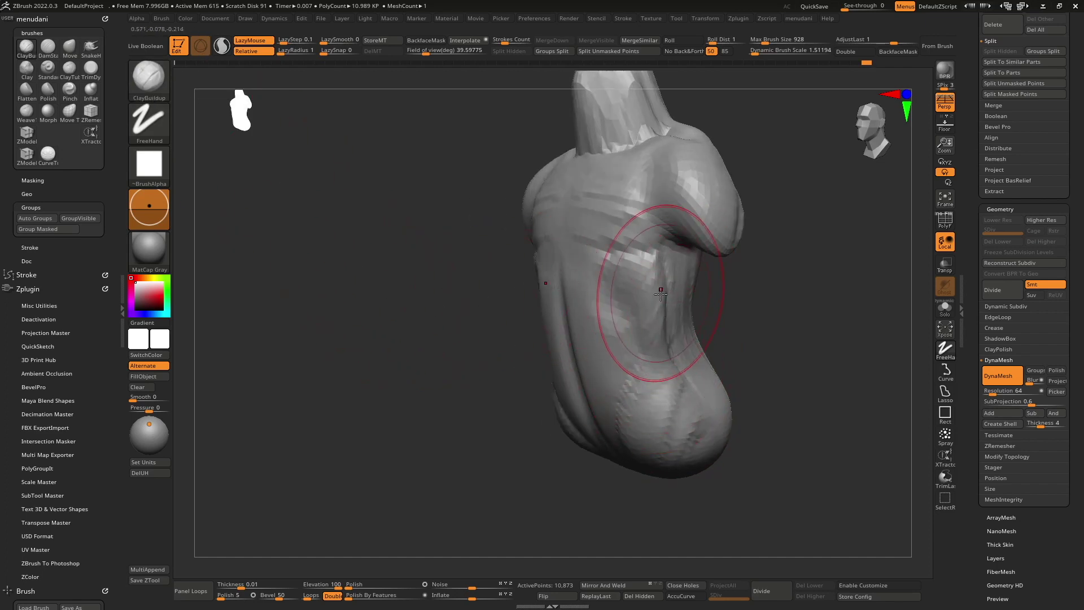
pyautogui.moveTo(663, 337); pyautogui.dragTo(655, 334)
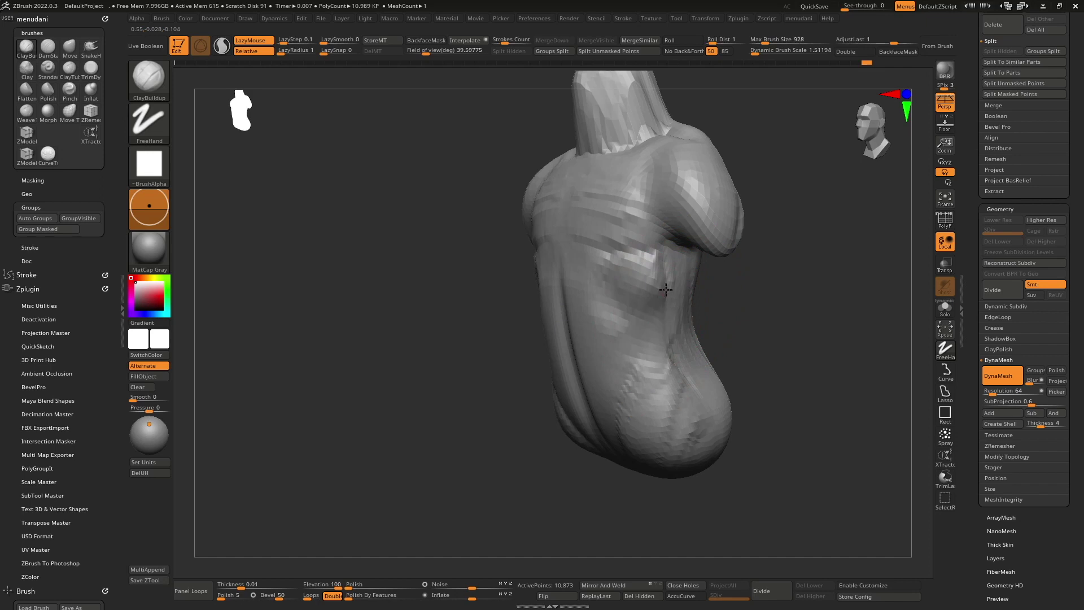
# Refine the right side of the lower back and bring up the brush library.
pyautogui.keyDown('shift'); pyautogui.moveTo(665, 290); pyautogui.dragTo(673, 353, button='right'); pyautogui.keyUp('shift')
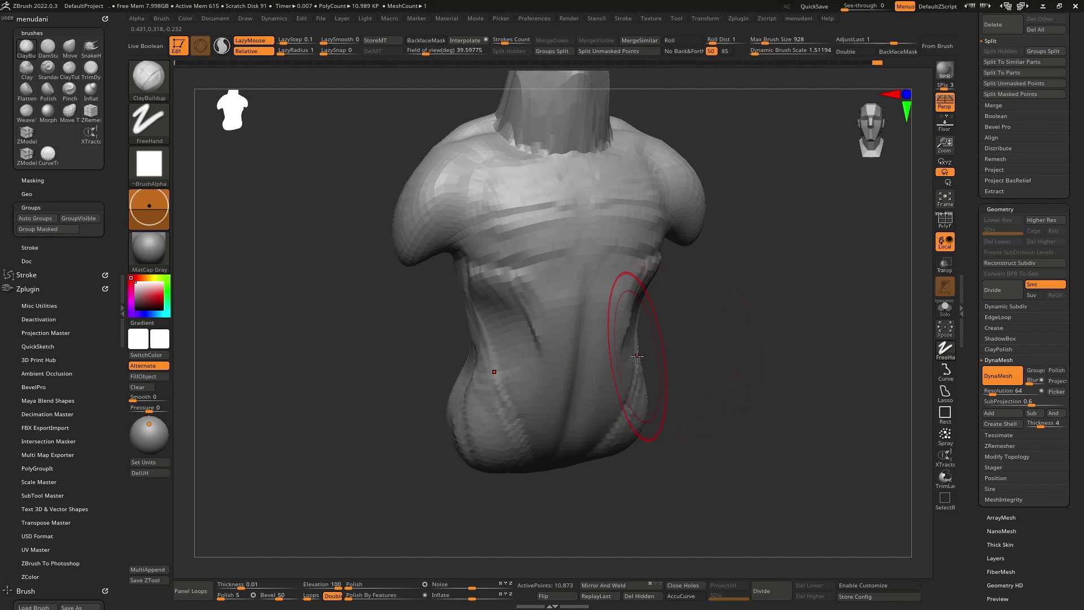
pyautogui.moveTo(636, 356)
pyautogui.mouseDown(button='right')
pyautogui.moveTo(653, 351)
pyautogui.moveTo(619, 375)
pyautogui.mouseUp(button='right')
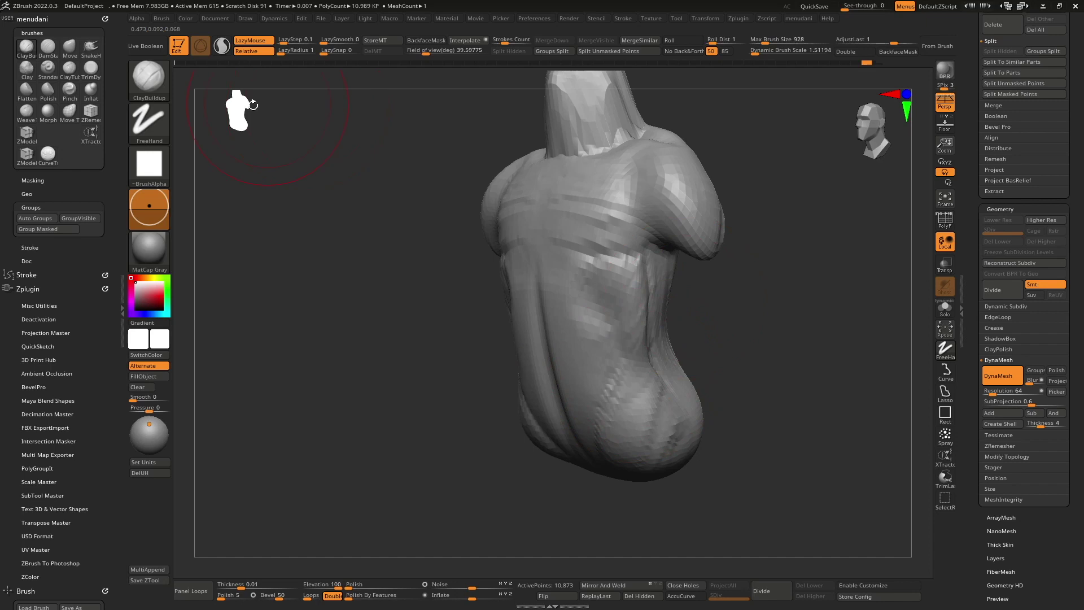
pyautogui.click(156, 76)
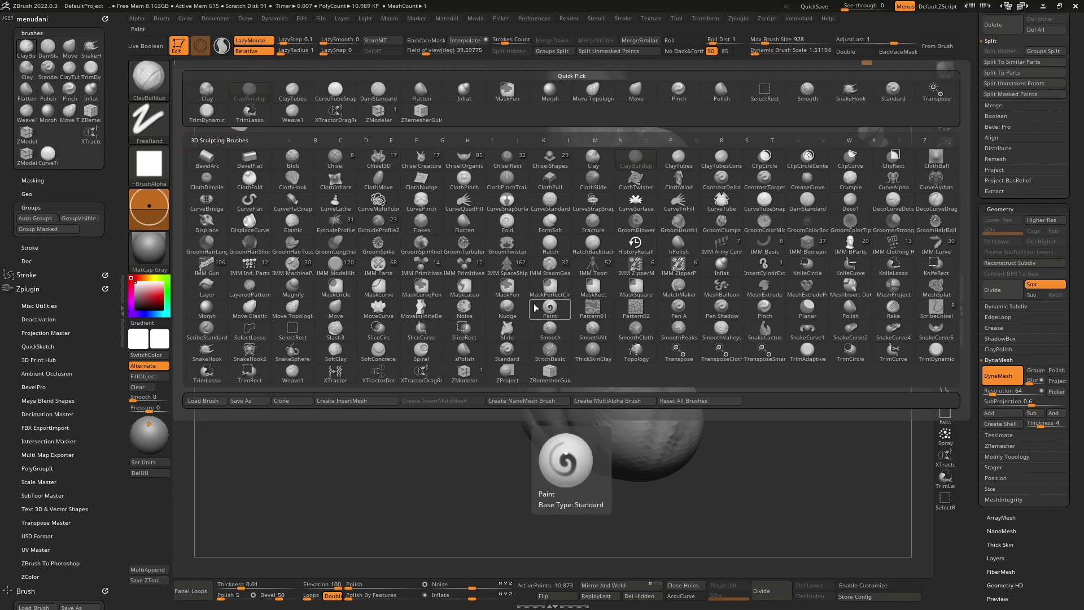
# Filter the brush library by letter and pick TrimAdaptive.
pyautogui.press('t')
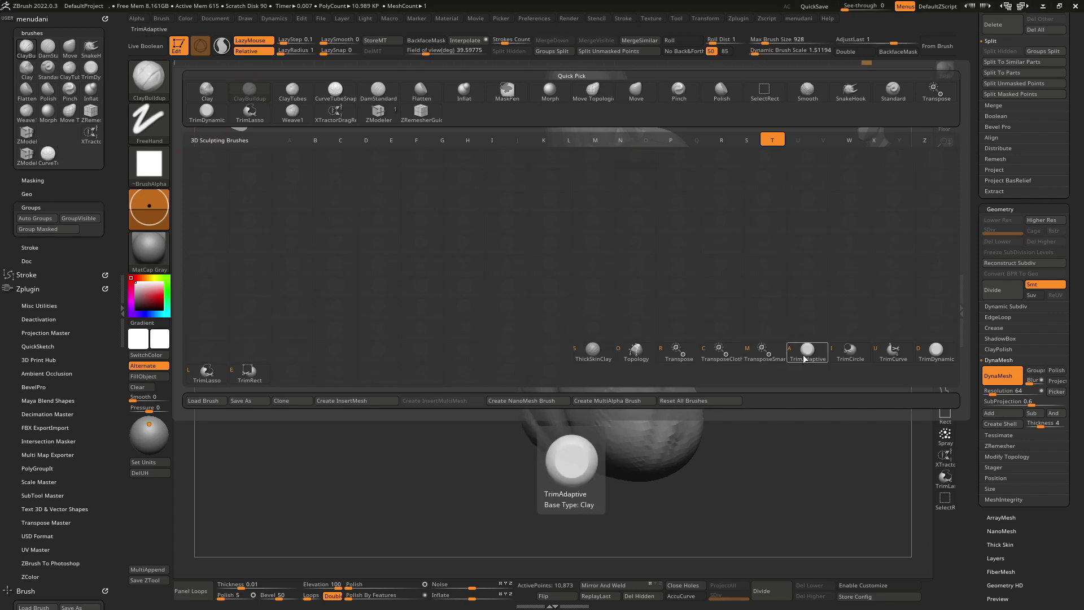
pyautogui.press('BackSpace')
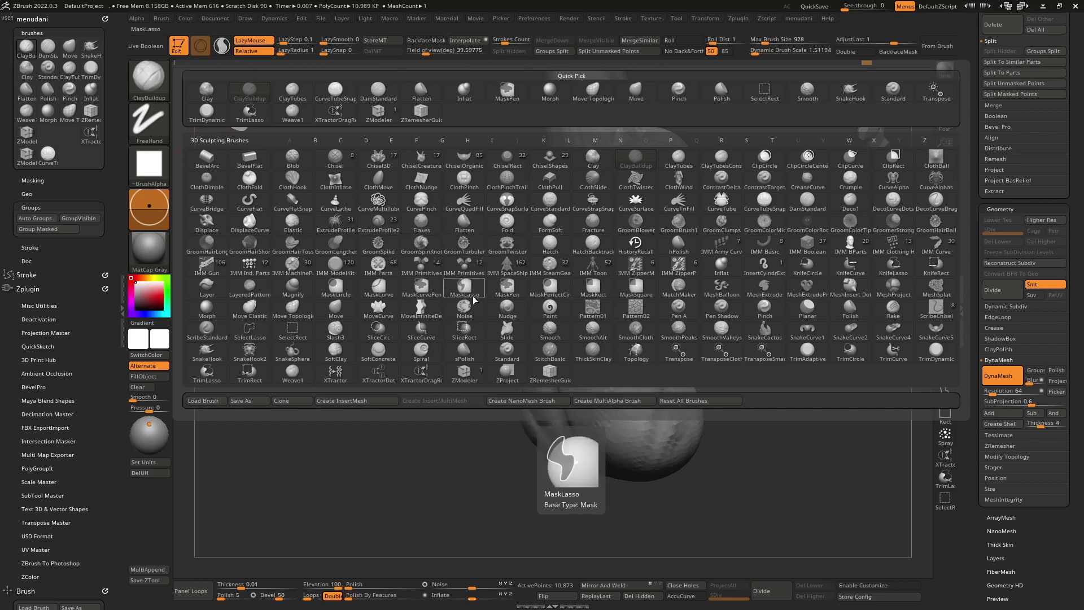
pyautogui.press('l')
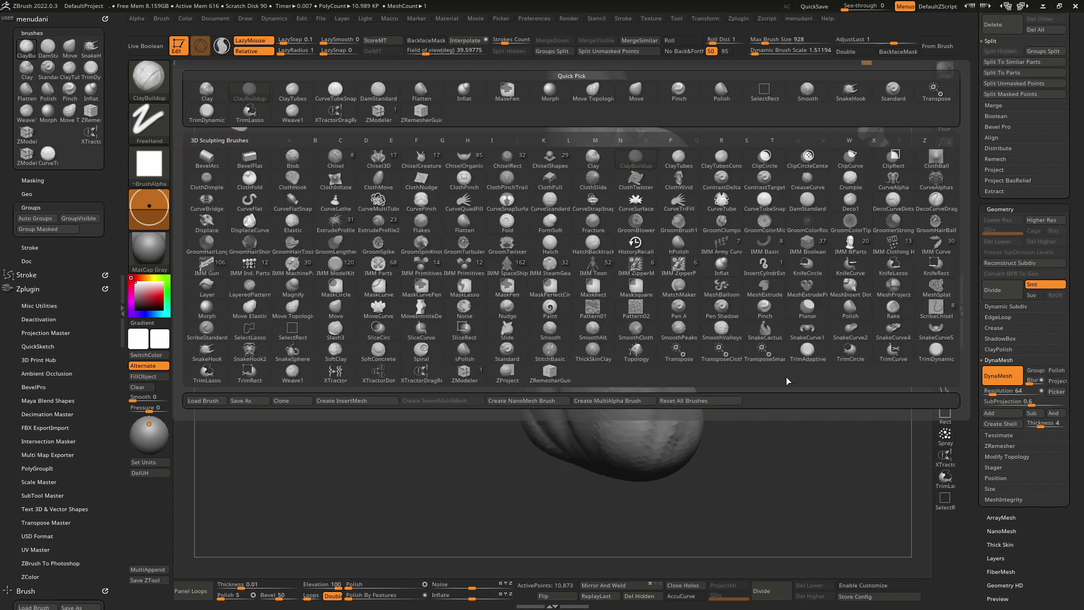
pyautogui.click(807, 349)
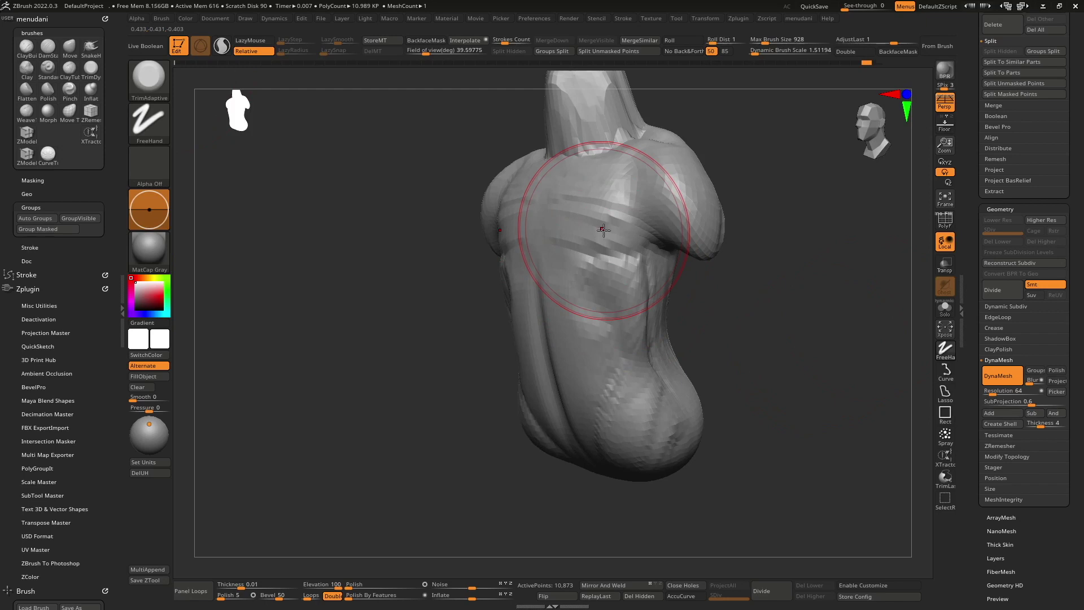
# Trim flat planes across the upper back and bring up the menudani palette.
pyautogui.moveTo(603, 230)
pyautogui.mouseDown()
pyautogui.moveTo(684, 237)
pyautogui.moveTo(650, 213)
pyautogui.moveTo(575, 242)
pyautogui.moveTo(603, 255)
pyautogui.moveTo(689, 194)
pyautogui.moveTo(624, 265)
pyautogui.mouseUp()
pyautogui.press('space')
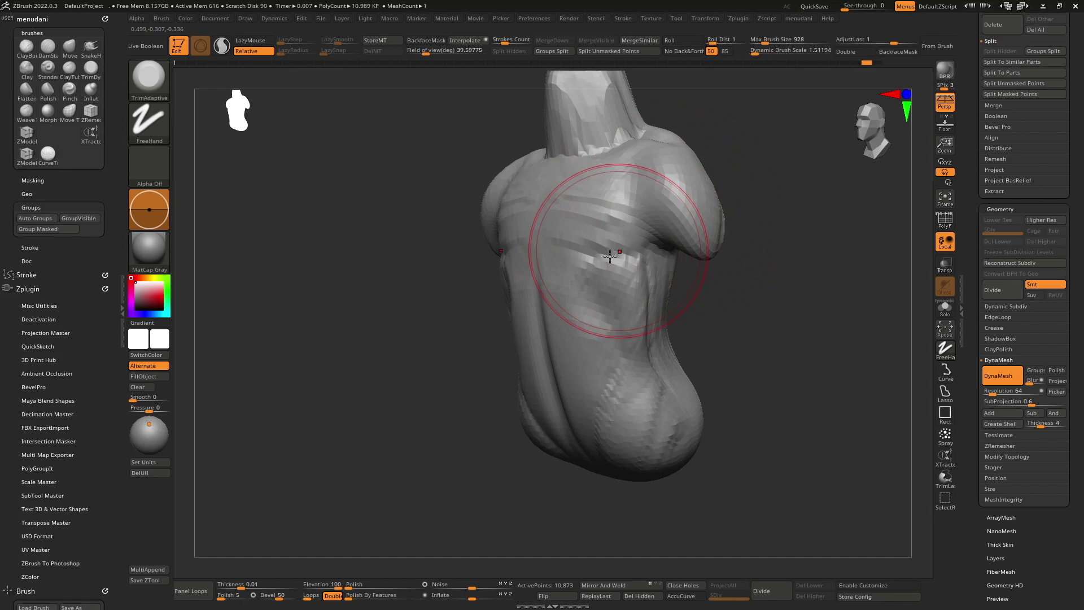
pyautogui.press('space')
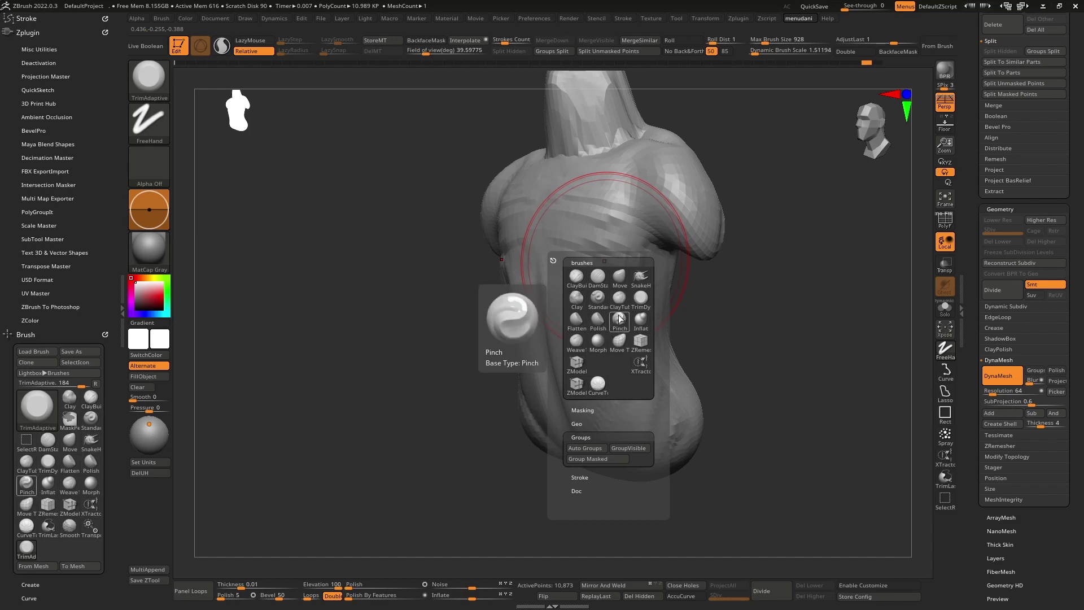
# Toggle the menudani masking, geometry, groups and stroke subpalettes, then close it.
pyautogui.click(589, 410)
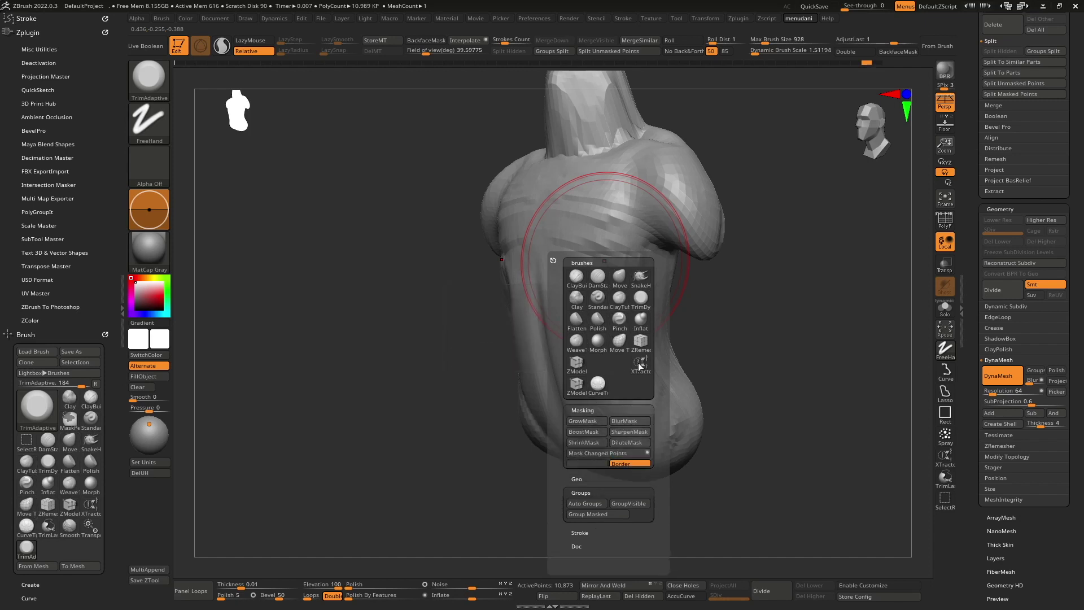
pyautogui.click(589, 410)
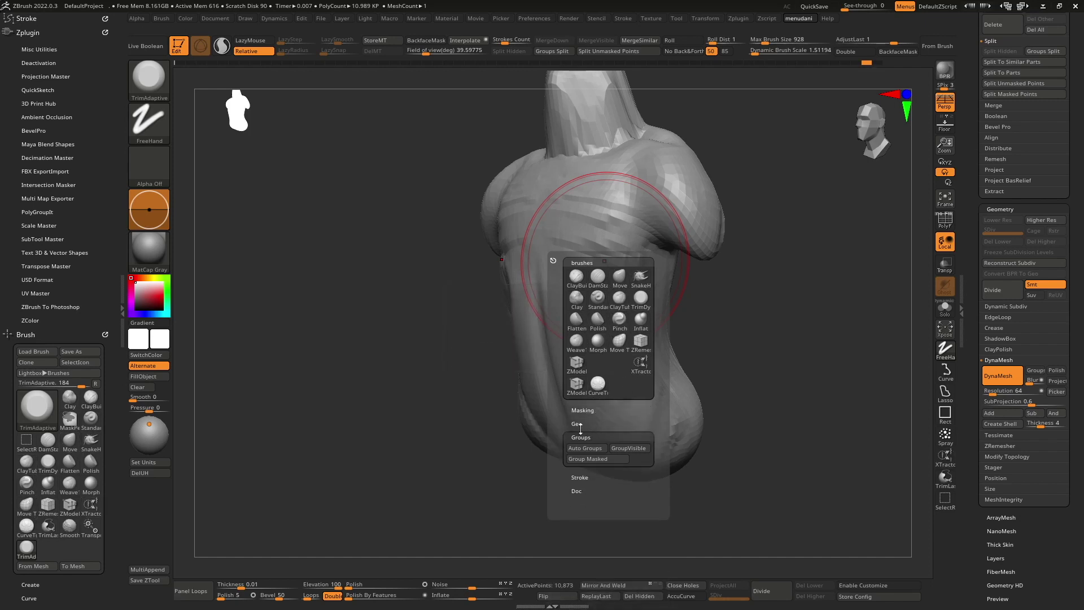
pyautogui.click(578, 424)
pyautogui.click(581, 424)
pyautogui.click(586, 438)
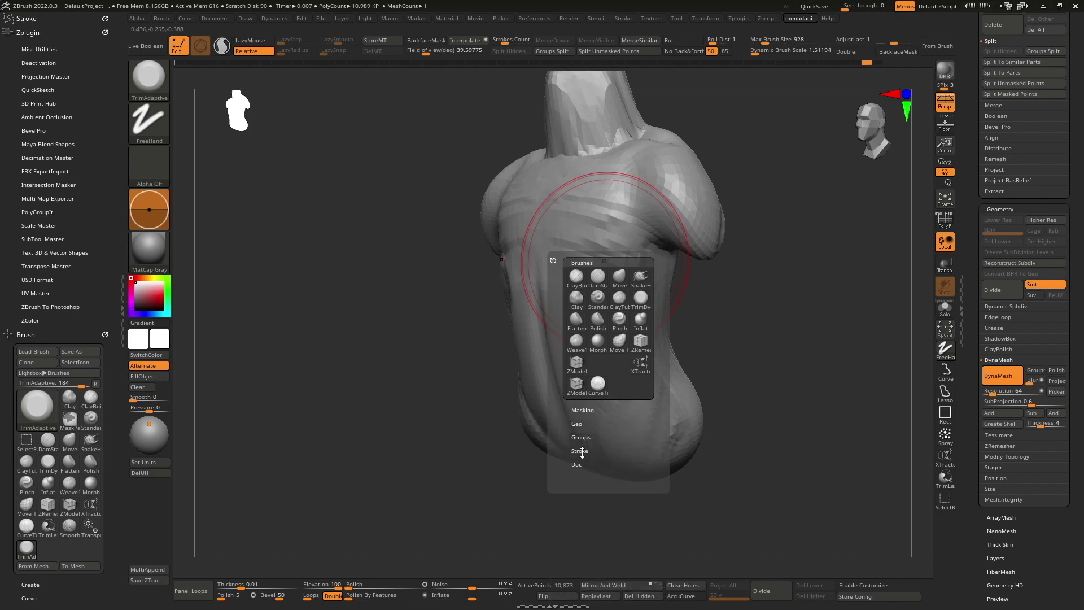
pyautogui.click(583, 451)
pyautogui.click(586, 450)
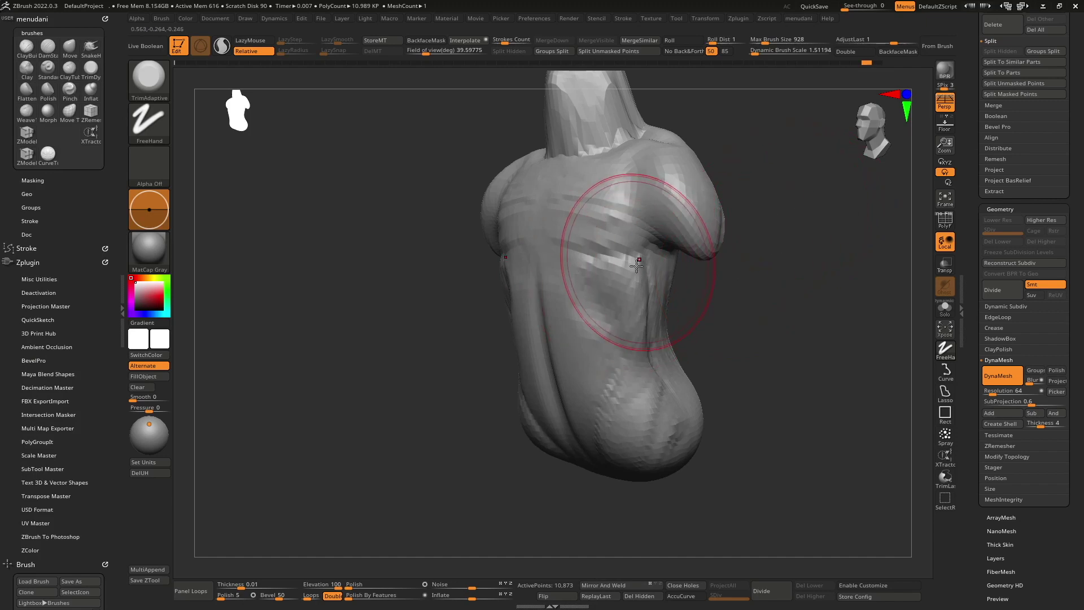
pyautogui.moveTo(643, 266); pyautogui.dragTo(643, 302, button='right')
pyautogui.press('space')
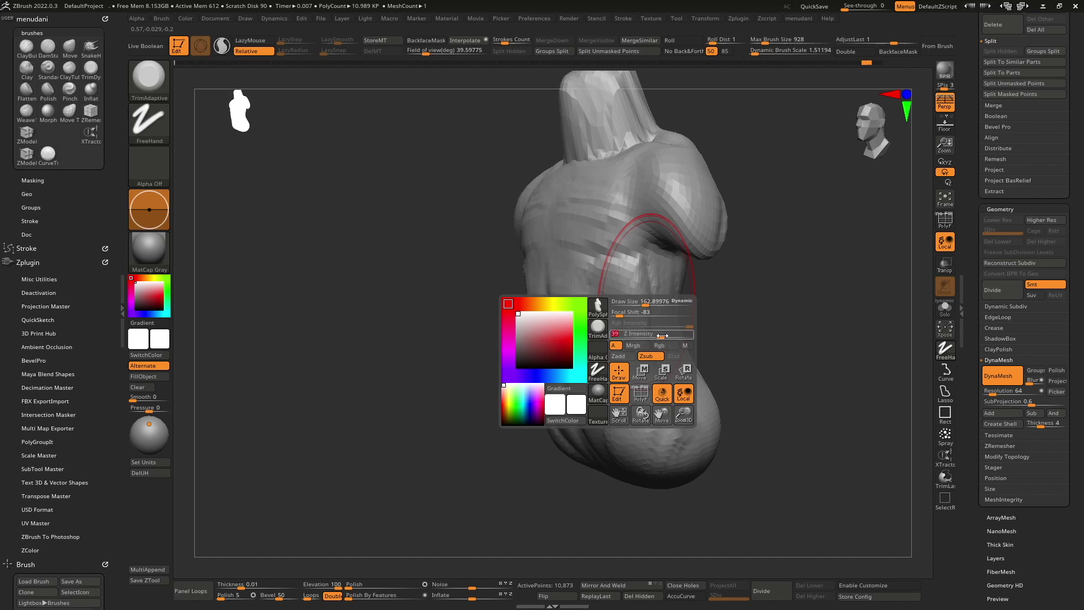
# Shrink the brush to about 61, set Focal Shift to 0 and adjust Z Intensity.
pyautogui.press('space')
pyautogui.moveTo(667, 334)
pyautogui.mouseDown()
pyautogui.moveTo(642, 343)
pyautogui.moveTo(665, 343)
pyautogui.mouseUp()
pyautogui.moveTo(662, 271)
pyautogui.mouseDown(button='right')
pyautogui.moveTo(545, 325)
pyautogui.moveTo(617, 353)
pyautogui.moveTo(581, 378)
pyautogui.mouseUp(button='right')
pyautogui.rightClick(582, 378)
pyautogui.moveTo(601, 333); pyautogui.dragTo(613, 337)
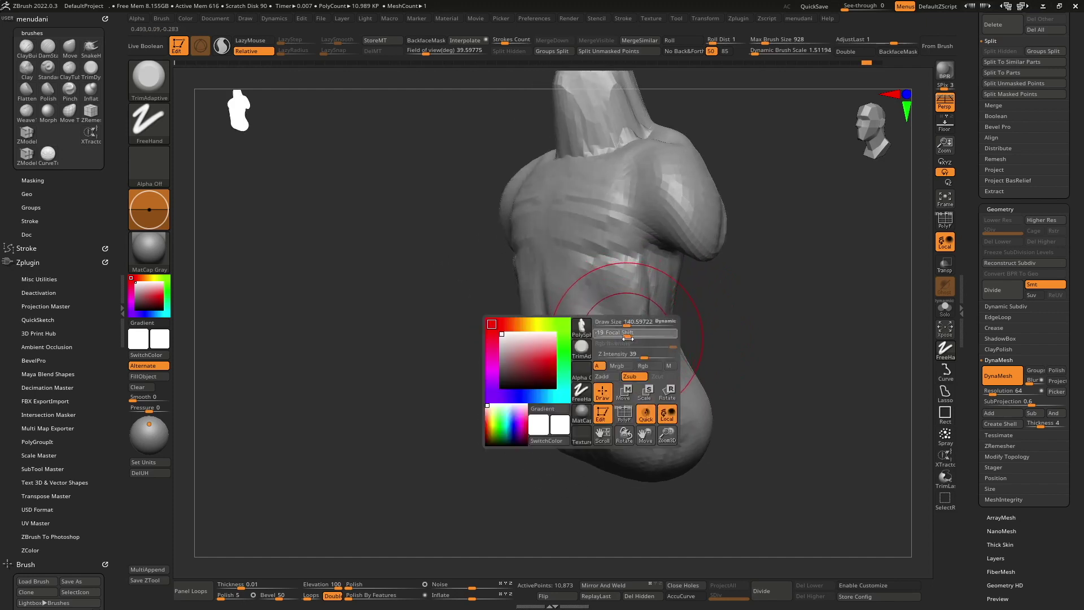
pyautogui.moveTo(633, 337); pyautogui.dragTo(633, 336)
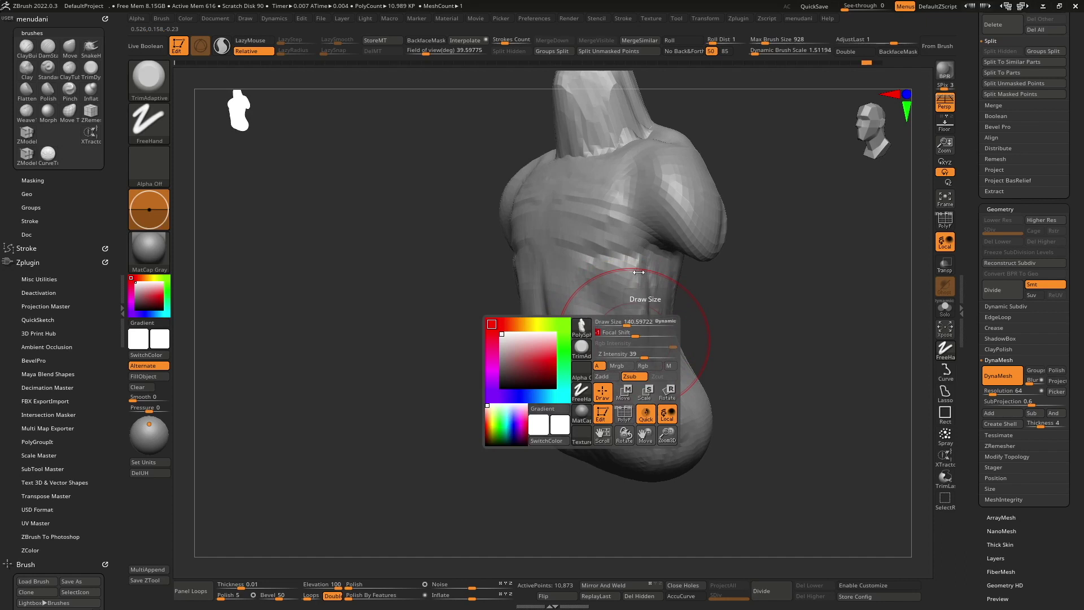
pyautogui.click(644, 357)
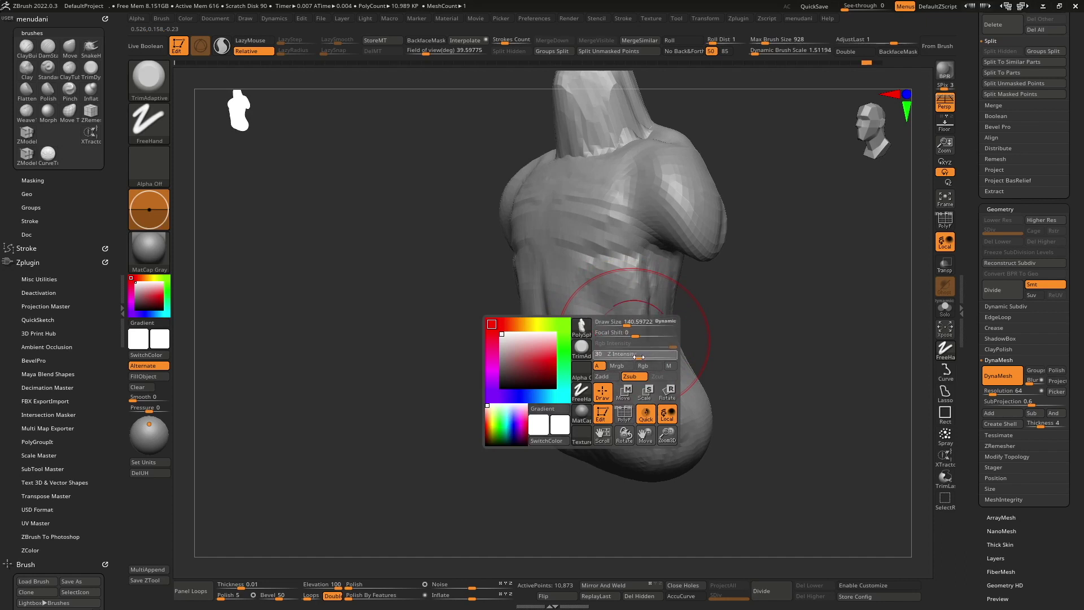
pyautogui.moveTo(640, 358); pyautogui.dragTo(640, 344)
pyautogui.rightClick(638, 355)
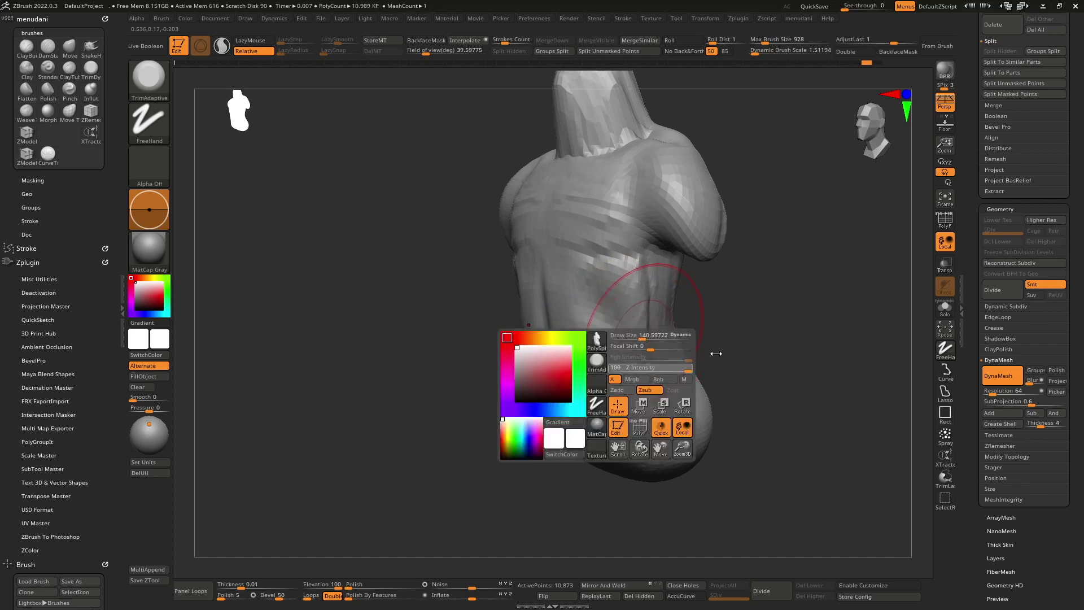
# Ease the side concavity, resize the brush to about 105, and carve a deep diagonal lower-back groove.
pyautogui.moveTo(619, 317); pyautogui.dragTo(686, 280)
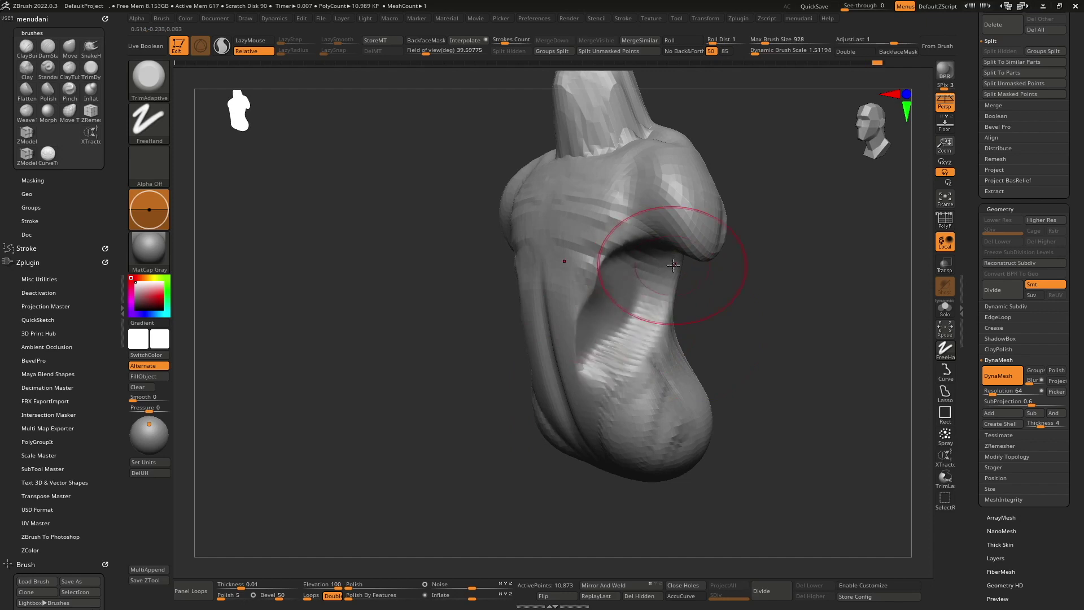
pyautogui.rightClick(686, 281)
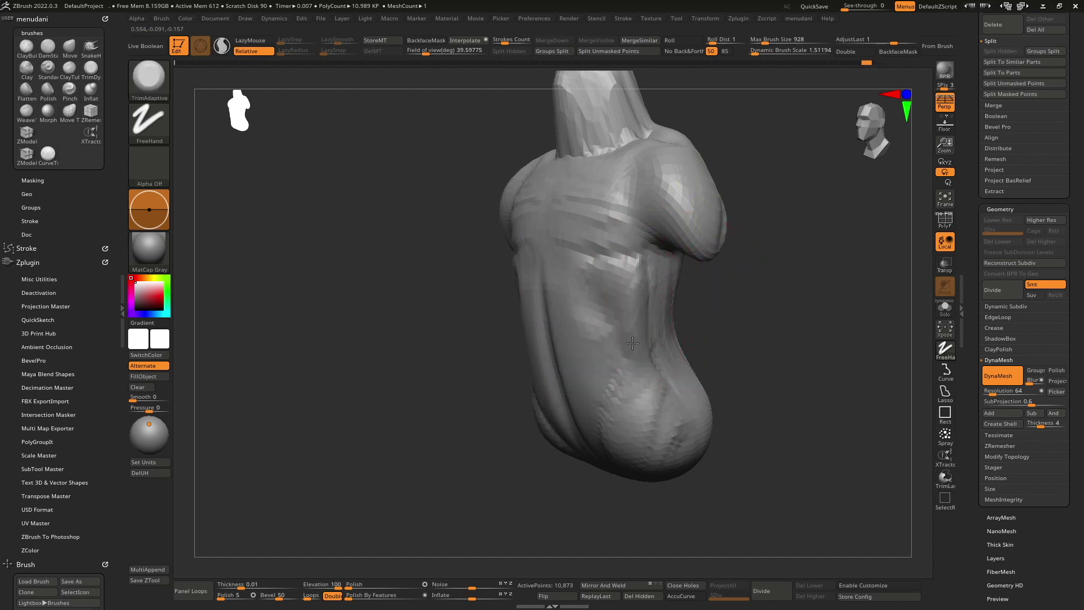
pyautogui.rightClick(689, 307)
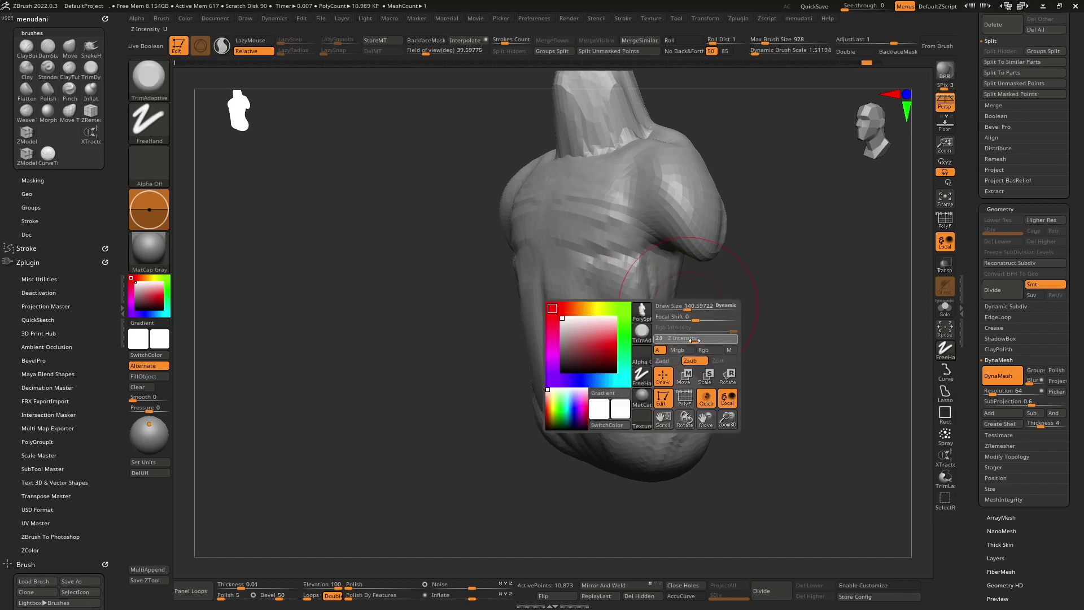
pyautogui.rightClick(689, 307)
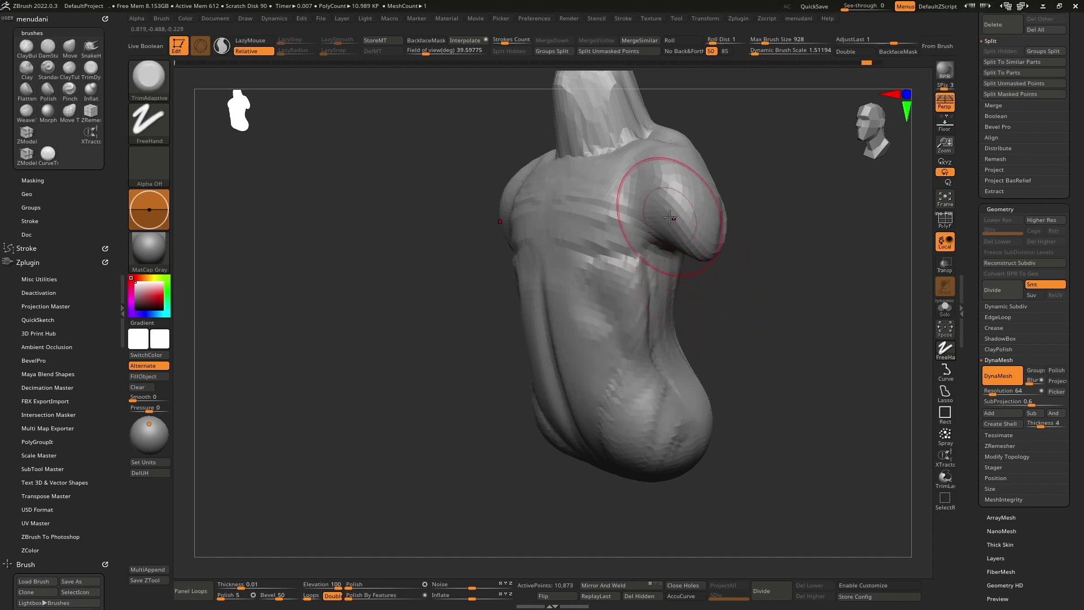
pyautogui.moveTo(655, 220); pyautogui.dragTo(634, 351, button='right')
pyautogui.moveTo(633, 350); pyautogui.dragTo(600, 375)
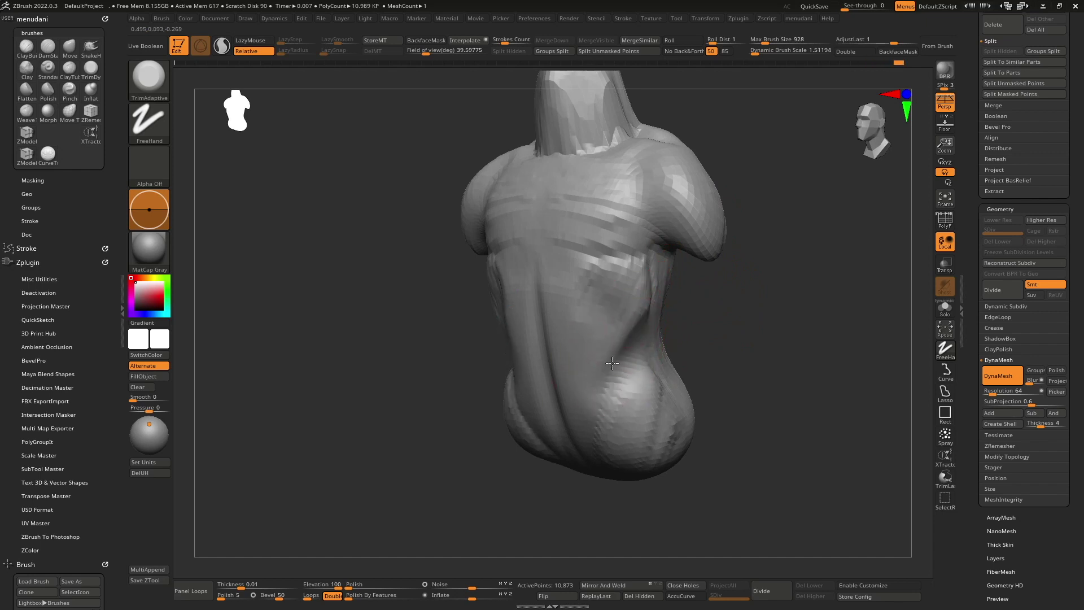
pyautogui.moveTo(634, 379); pyautogui.dragTo(662, 99)
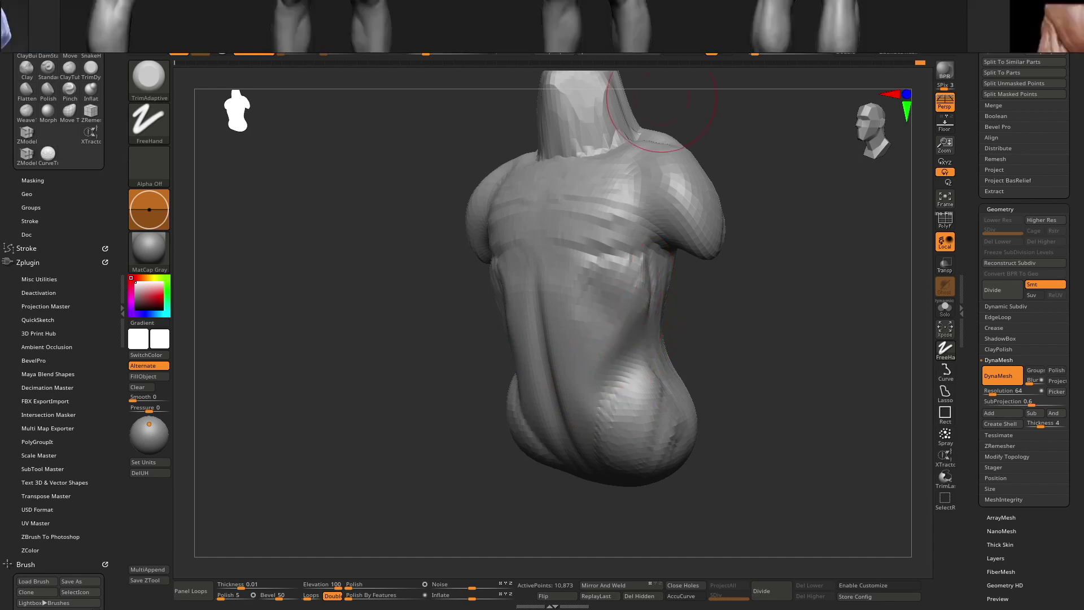
pyautogui.hotkey('alt', 'Tab')
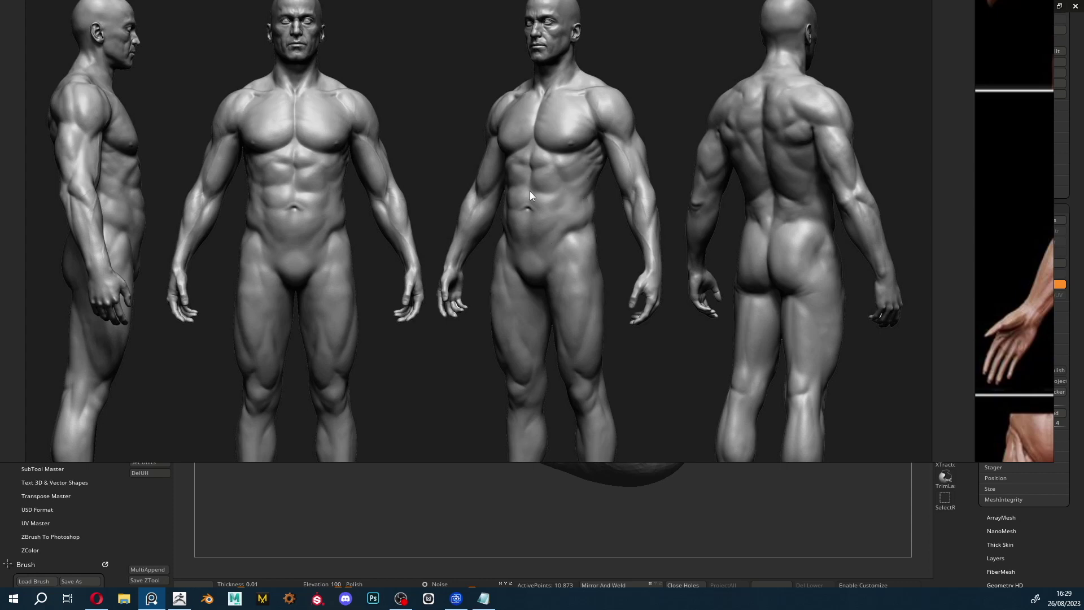
pyautogui.moveTo(521, 187); pyautogui.dragTo(528, 3)
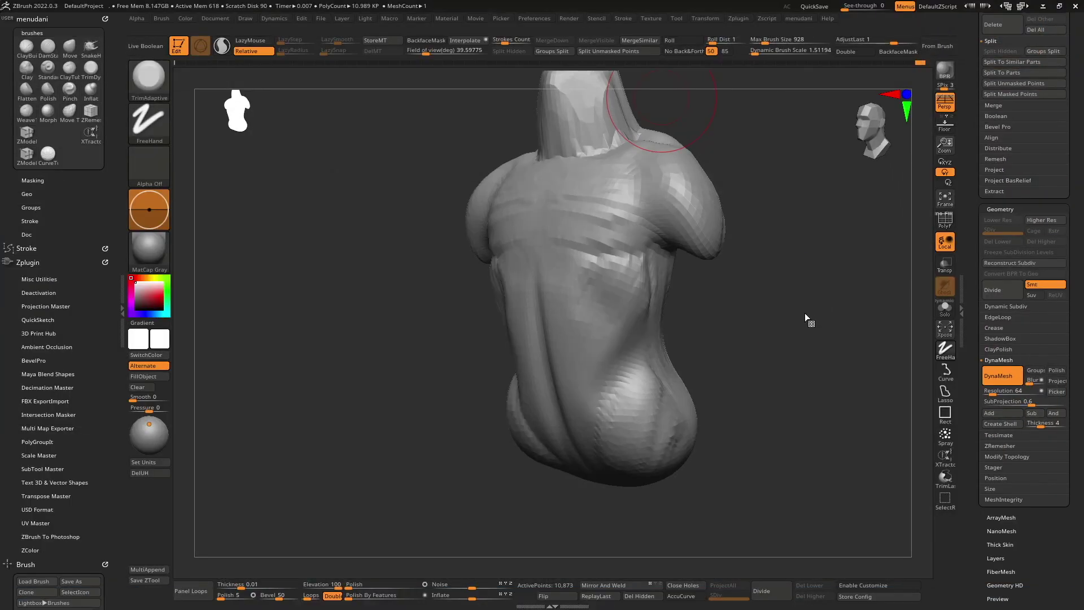
# Undo the lower-back groove and smooth the lower back from a straight rear view.
pyautogui.press('space')
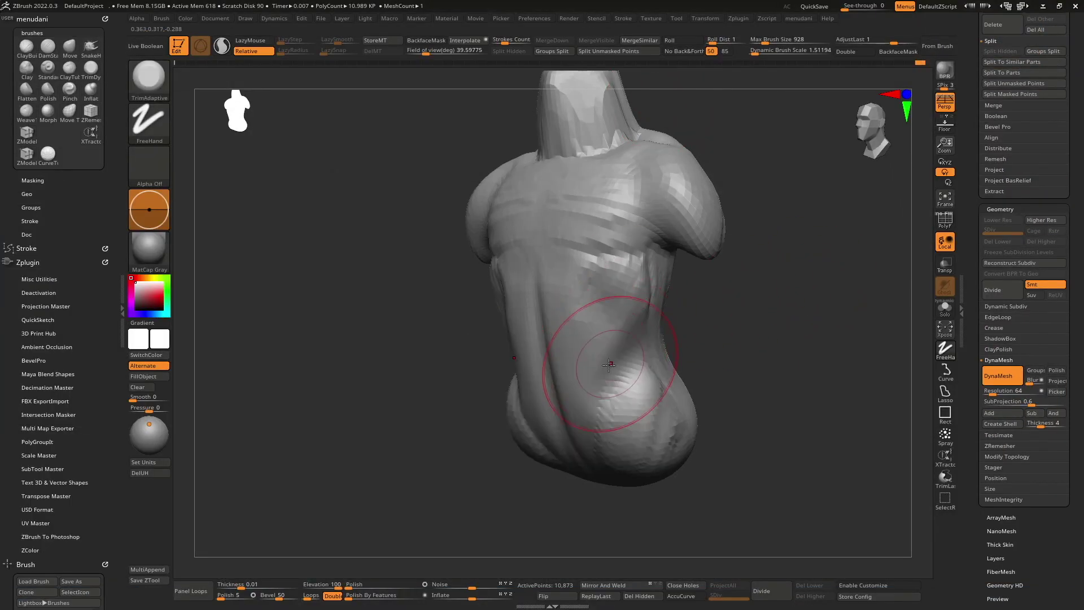
pyautogui.hotkey('ctrl', 'z')
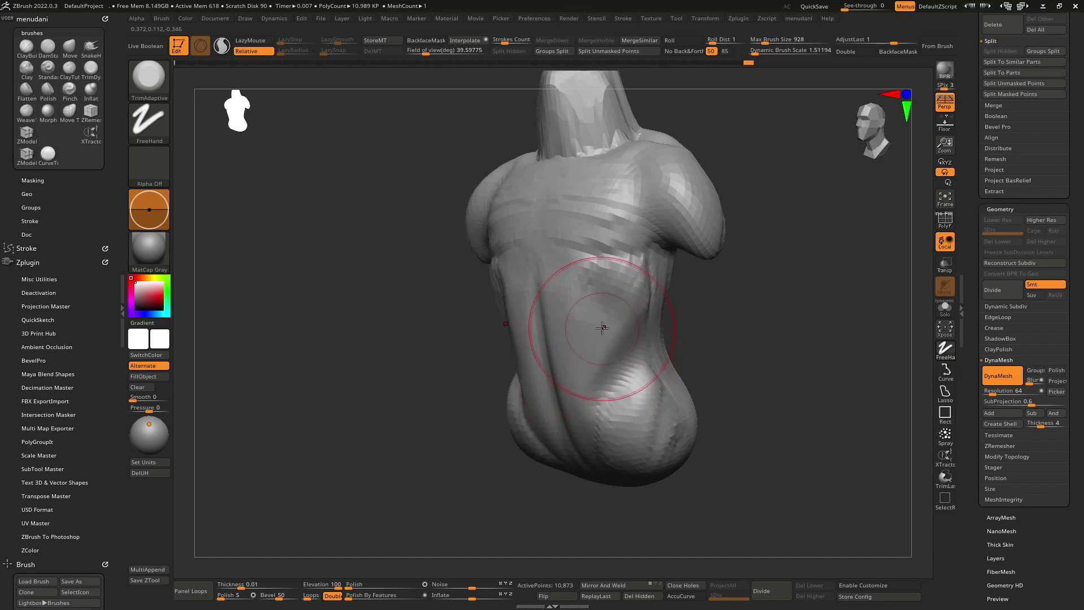
pyautogui.moveTo(603, 327); pyautogui.dragTo(583, 271, button='right')
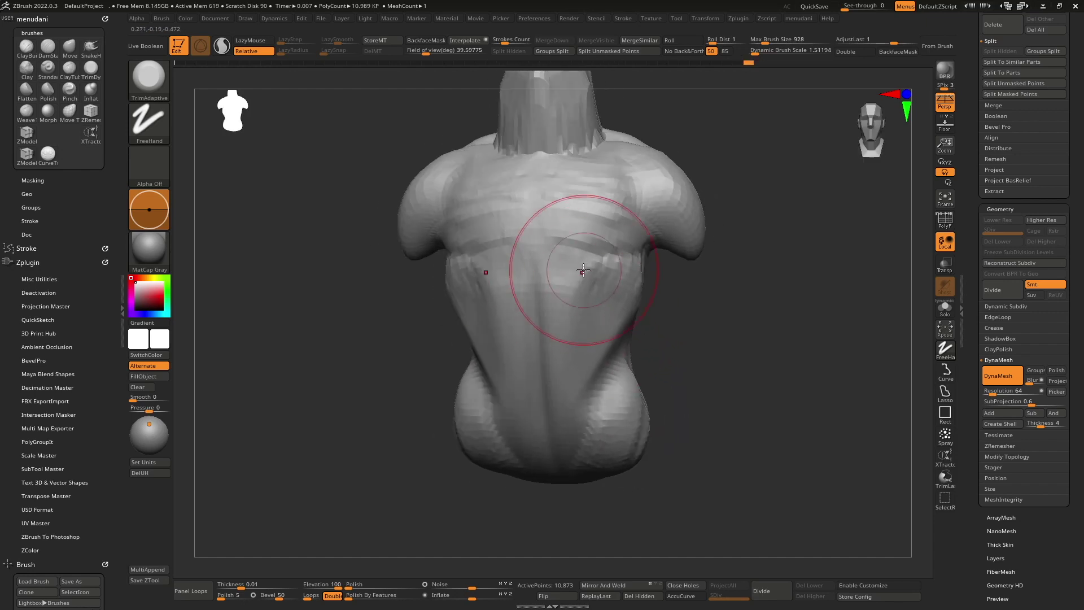
pyautogui.press('space')
pyautogui.moveTo(624, 290); pyautogui.dragTo(646, 289, button='right')
pyautogui.keyDown('shift'); pyautogui.moveTo(619, 322); pyautogui.dragTo(600, 303); pyautogui.keyUp('shift')
pyautogui.moveTo(617, 338); pyautogui.dragTo(612, 358, button='right')
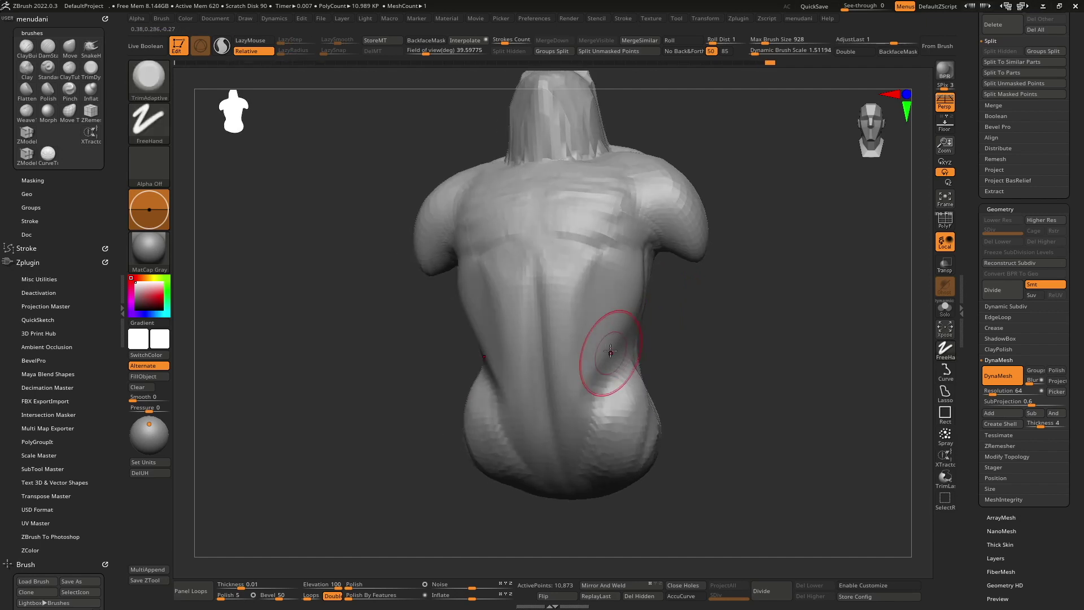
# Build up clay on both sides of the lower back with ClayBuildup under symmetry.
pyautogui.press('b')
pyautogui.press('c')
pyautogui.press('b')
pyautogui.press('space')
pyautogui.moveTo(609, 377); pyautogui.dragTo(597, 425)
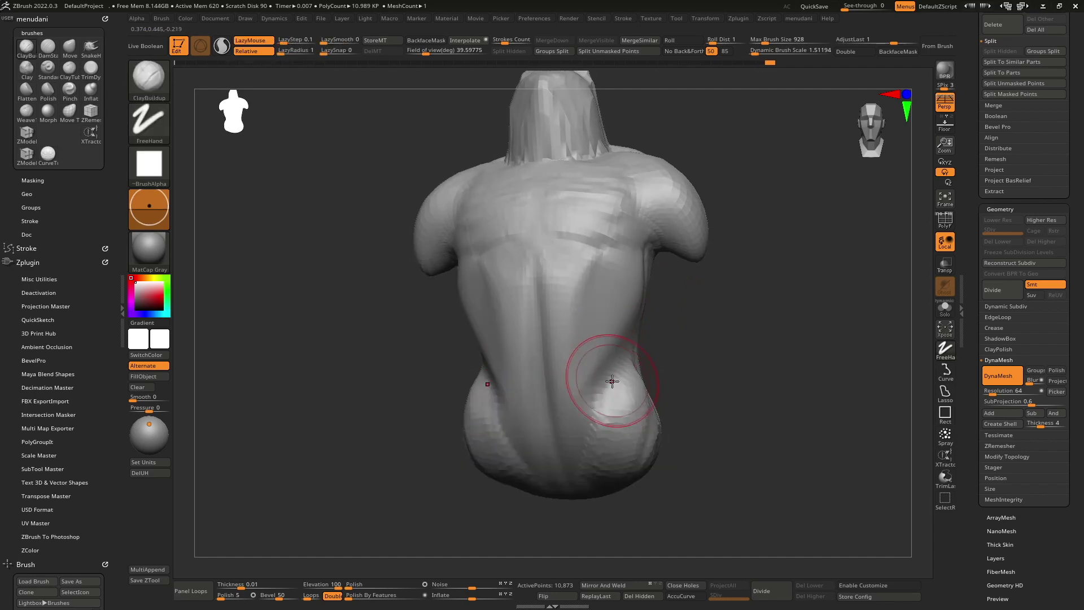
pyautogui.moveTo(595, 361)
pyautogui.mouseDown()
pyautogui.moveTo(568, 447)
pyautogui.moveTo(604, 372)
pyautogui.mouseUp()
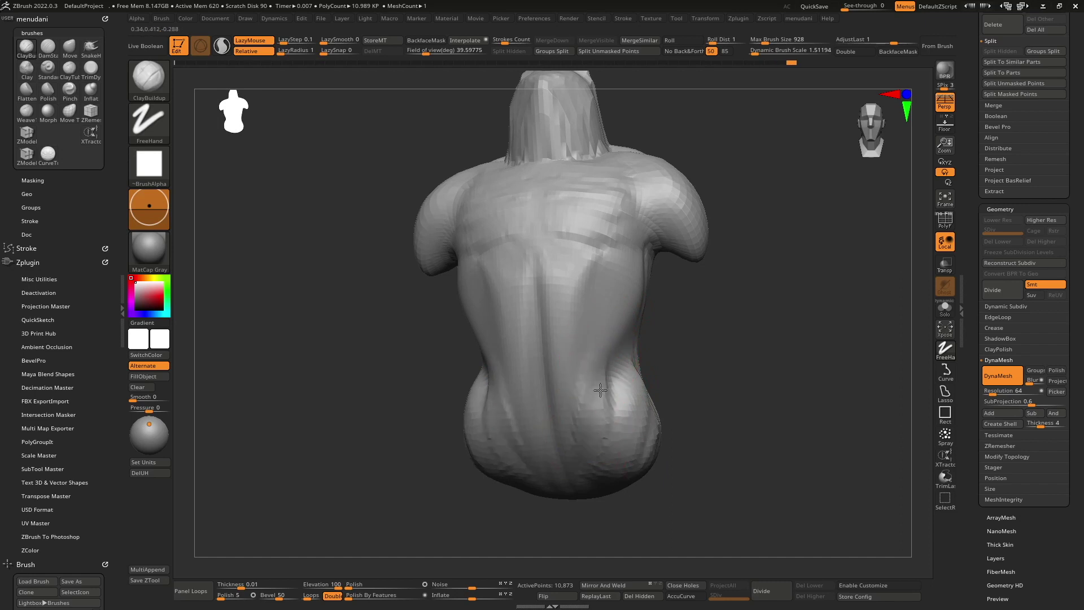
pyautogui.press('ctrl')
pyautogui.press('space')
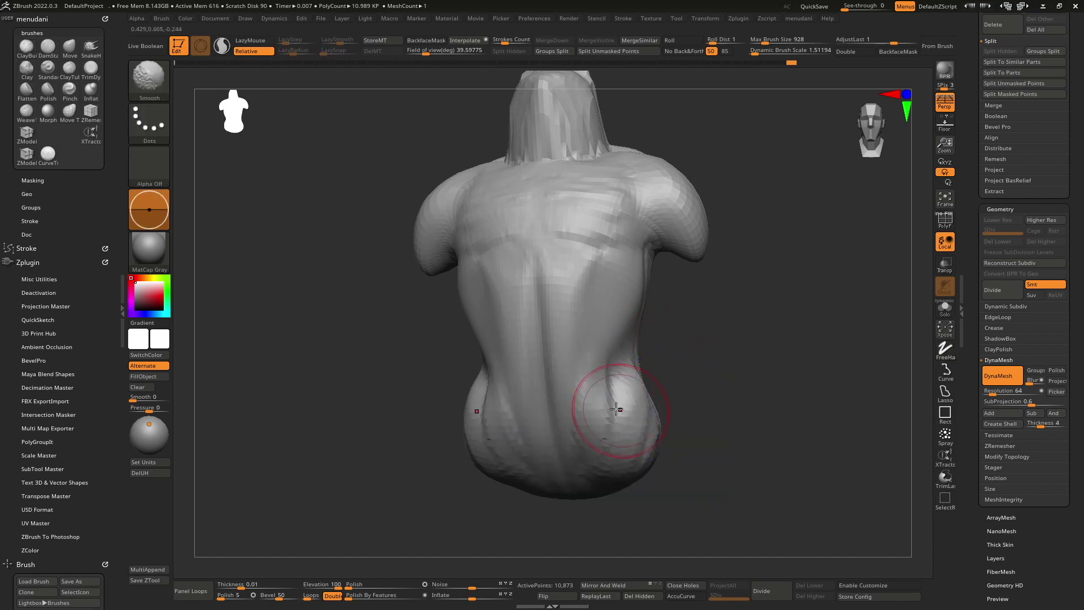
# Switch to an enlarged Move brush and orbit to a high three-quarter back view of the hips.
pyautogui.moveTo(621, 401); pyautogui.dragTo(654, 375, button='right')
pyautogui.press('b')
pyautogui.press('m')
pyautogui.press('v')
pyautogui.press('space')
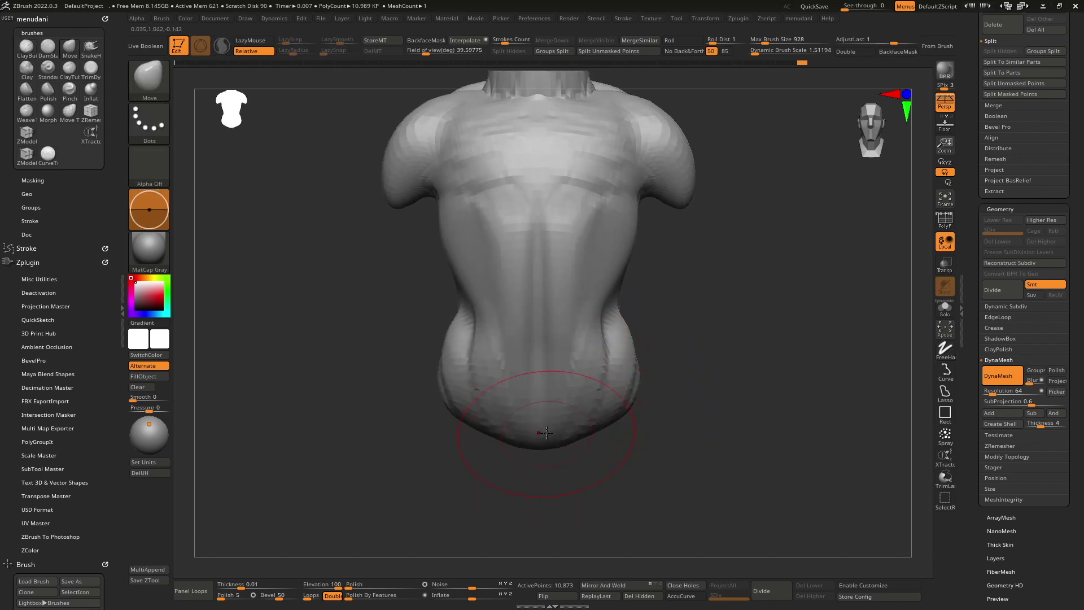
pyautogui.moveTo(564, 459); pyautogui.dragTo(623, 380)
pyautogui.press('ctrl')
pyautogui.moveTo(622, 380); pyautogui.dragTo(650, 393, button='right')
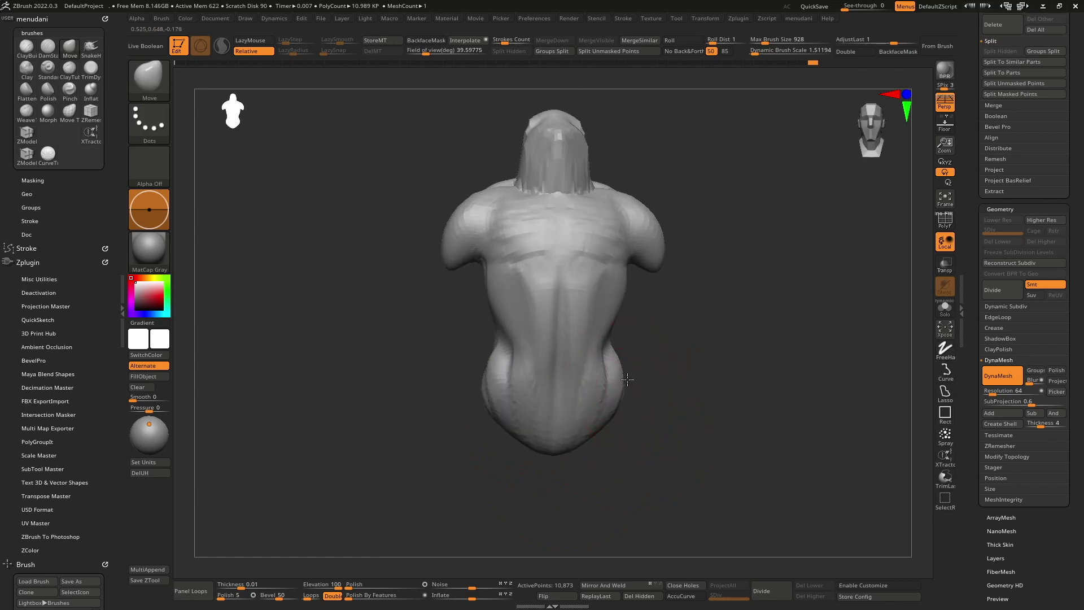
# Lay ClayBuildup strokes diagonally and horizontally across the upper back.
pyautogui.moveTo(592, 410); pyautogui.dragTo(620, 256)
pyautogui.press('b')
pyautogui.press('c')
pyautogui.press('b')
pyautogui.moveTo(564, 333); pyautogui.dragTo(613, 247)
pyautogui.keyDown('shift'); pyautogui.moveTo(705, 254); pyautogui.dragTo(734, 254); pyautogui.keyUp('shift')
pyautogui.keyDown('shift'); pyautogui.moveTo(581, 305); pyautogui.dragTo(582, 338); pyautogui.keyUp('shift')
pyautogui.moveTo(542, 265)
pyautogui.mouseDown()
pyautogui.moveTo(621, 276)
pyautogui.moveTo(596, 257)
pyautogui.moveTo(571, 339)
pyautogui.mouseUp()
# Add clay below the right shoulder, on the upper-right back and down the lower right back.
pyautogui.moveTo(571, 291)
pyautogui.mouseDown()
pyautogui.moveTo(583, 262)
pyautogui.moveTo(564, 308)
pyautogui.mouseUp()
pyautogui.moveTo(598, 225); pyautogui.dragTo(575, 288)
pyautogui.moveTo(632, 226); pyautogui.dragTo(615, 282)
pyautogui.moveTo(621, 271)
pyautogui.mouseDown(button='right')
pyautogui.moveTo(598, 234)
pyautogui.moveTo(569, 328)
pyautogui.mouseUp(button='right')
pyautogui.moveTo(564, 359); pyautogui.dragTo(584, 412)
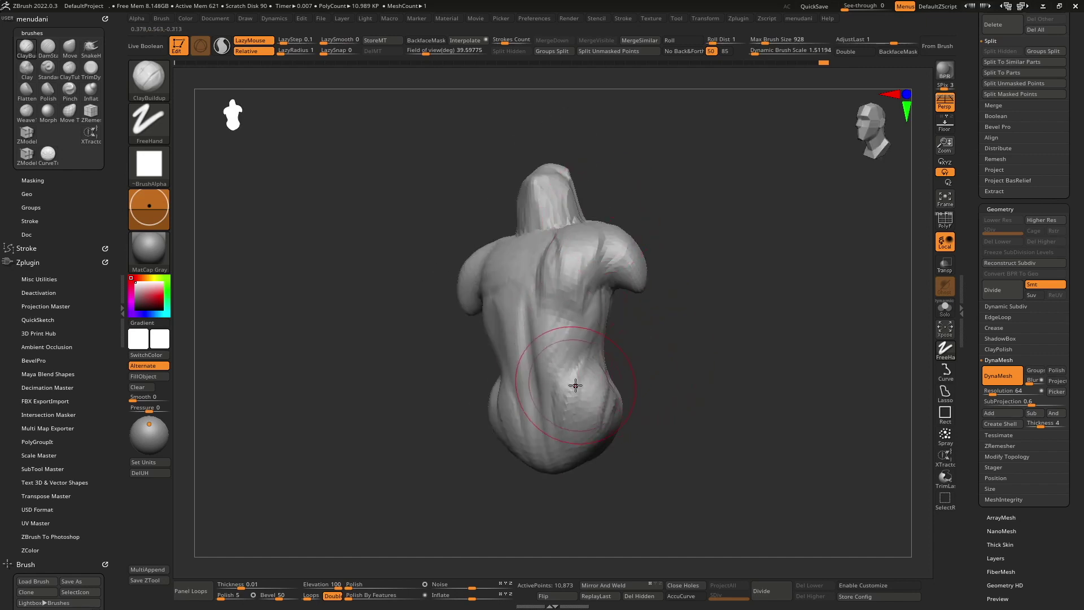
pyautogui.moveTo(575, 385); pyautogui.dragTo(602, 399, button='right')
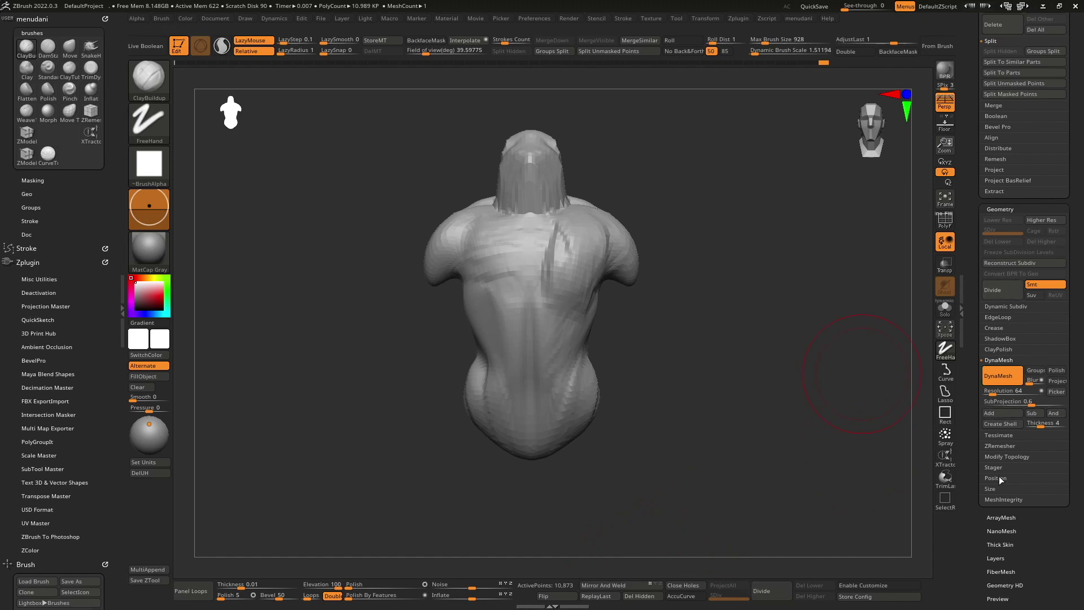
# Apply Mirror And Weld from Modify Topology, then orbit to check the matching back.
pyautogui.click(1011, 457)
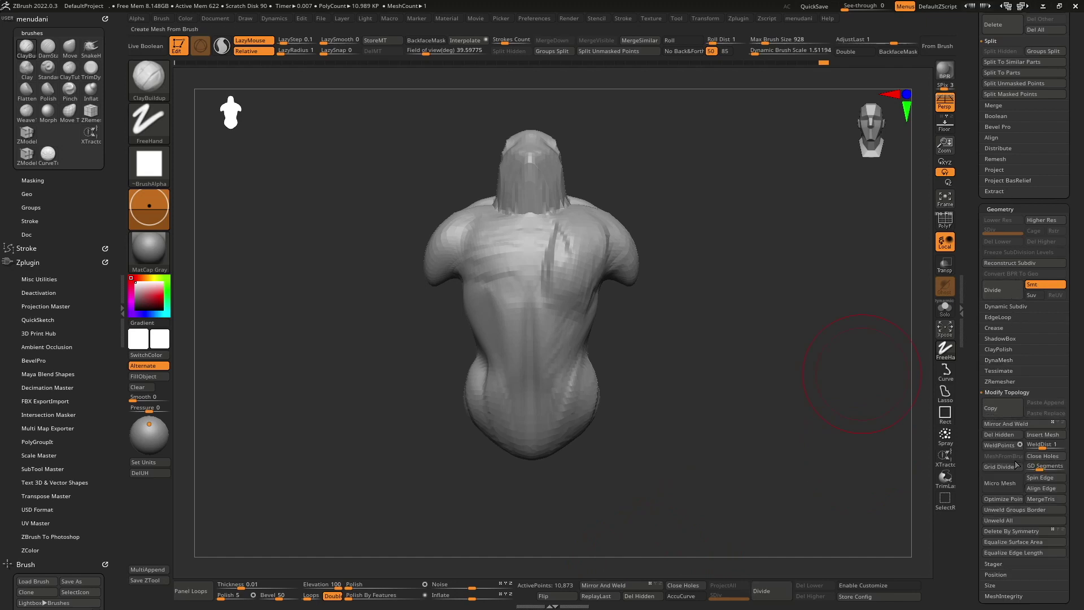
pyautogui.click(1019, 423)
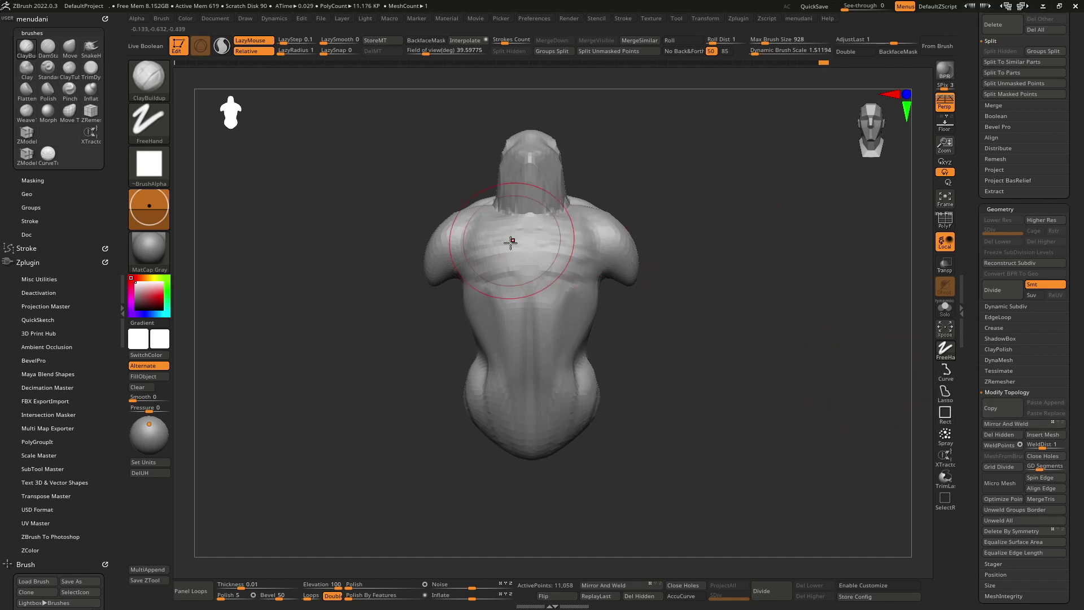
pyautogui.moveTo(545, 332); pyautogui.dragTo(591, 372, button='right')
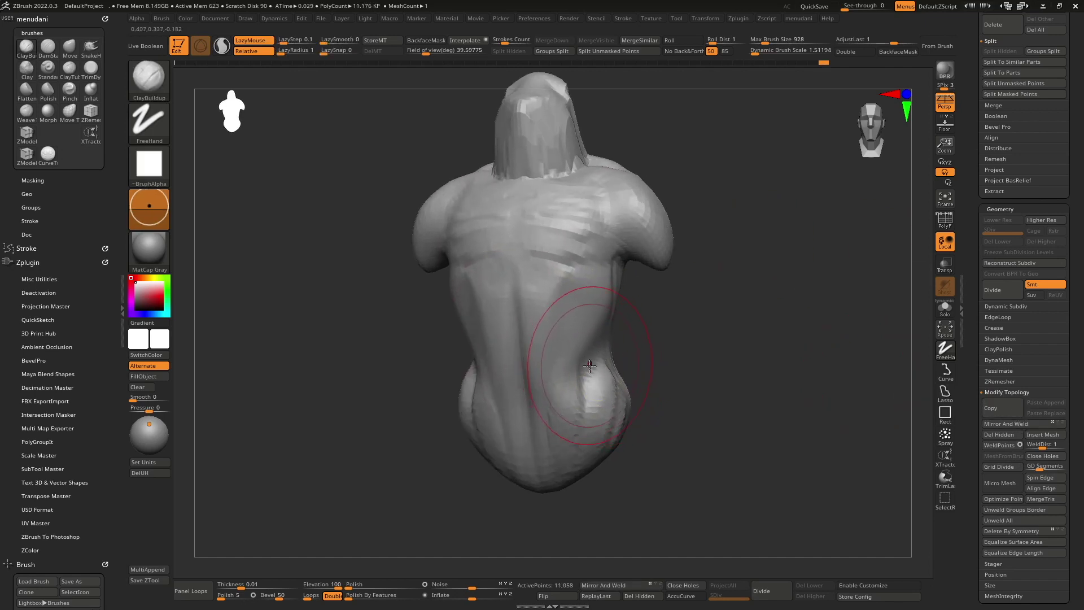
pyautogui.press('space')
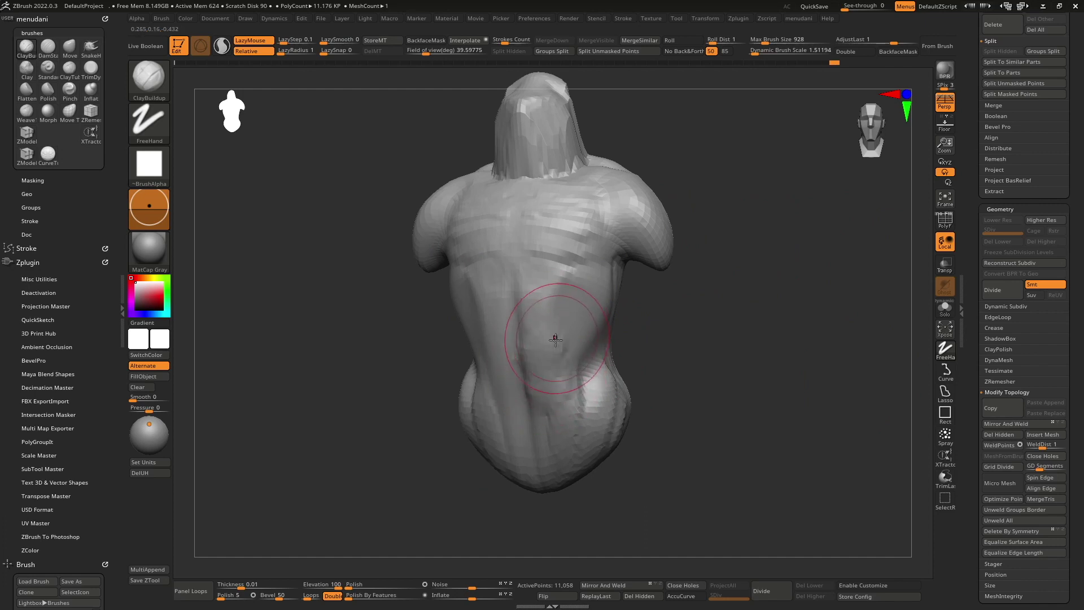
pyautogui.moveTo(559, 334); pyautogui.dragTo(610, 338, button='right')
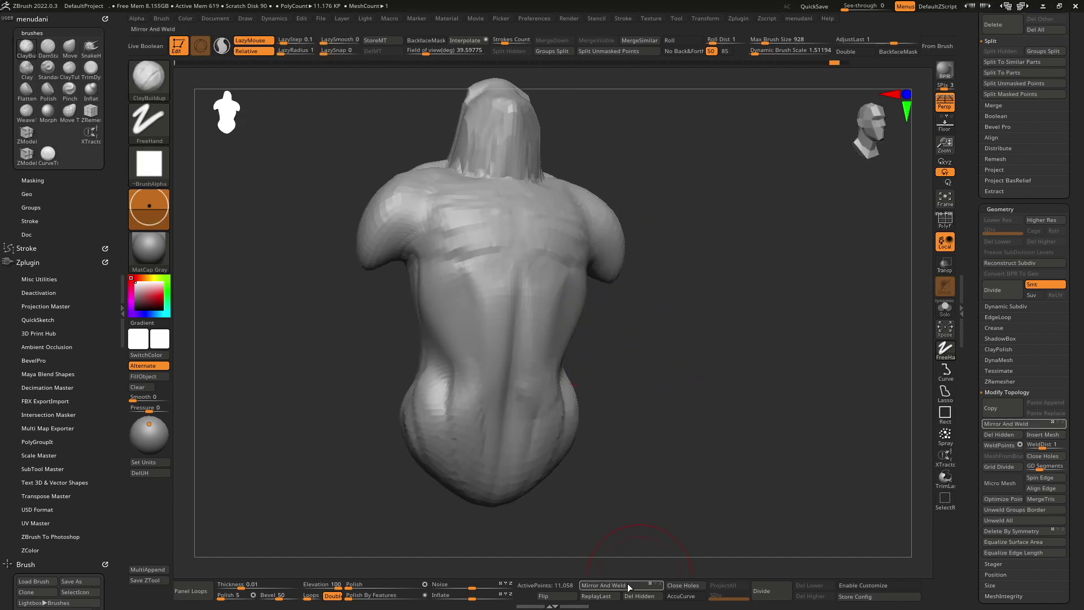
# Stroke the neck, then Shift-smooth the lumpy upper back beside the neck.
pyautogui.moveTo(532, 350); pyautogui.dragTo(508, 375, button='right')
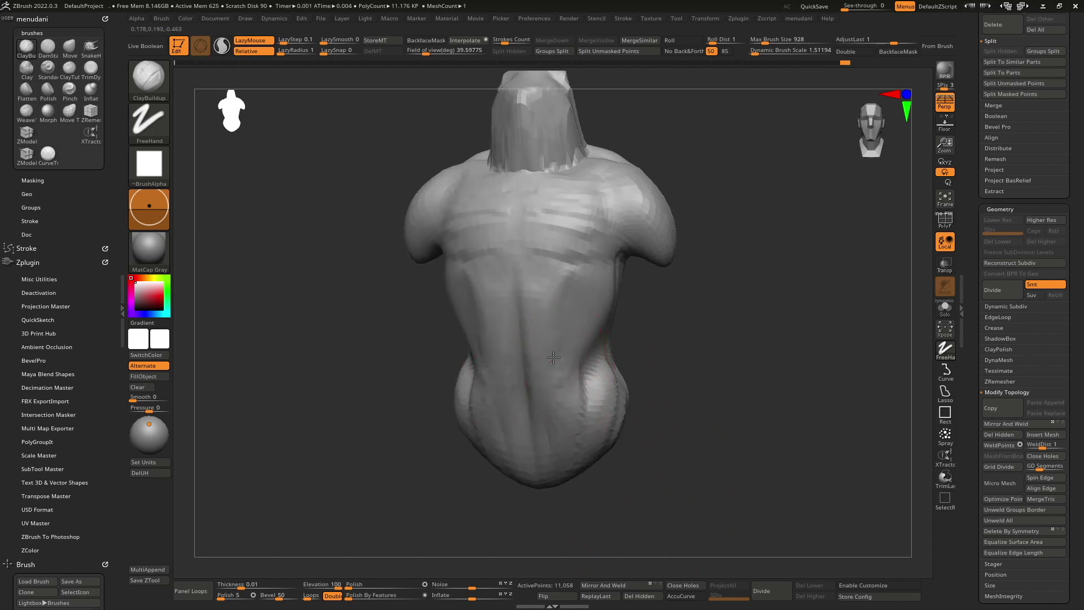
pyautogui.moveTo(580, 302)
pyautogui.mouseDown(button='right')
pyautogui.moveTo(564, 285)
pyautogui.moveTo(596, 274)
pyautogui.moveTo(536, 266)
pyautogui.mouseUp(button='right')
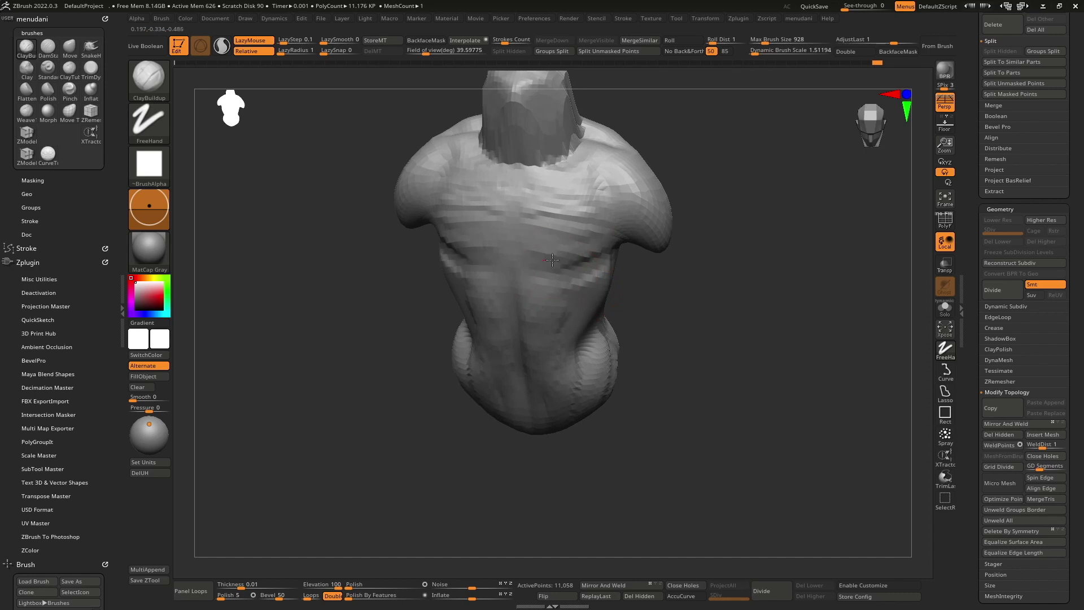
pyautogui.moveTo(575, 215)
pyautogui.mouseDown(button='right')
pyautogui.moveTo(532, 259)
pyautogui.moveTo(544, 199)
pyautogui.mouseUp(button='right')
pyautogui.moveTo(544, 199); pyautogui.dragTo(533, 233)
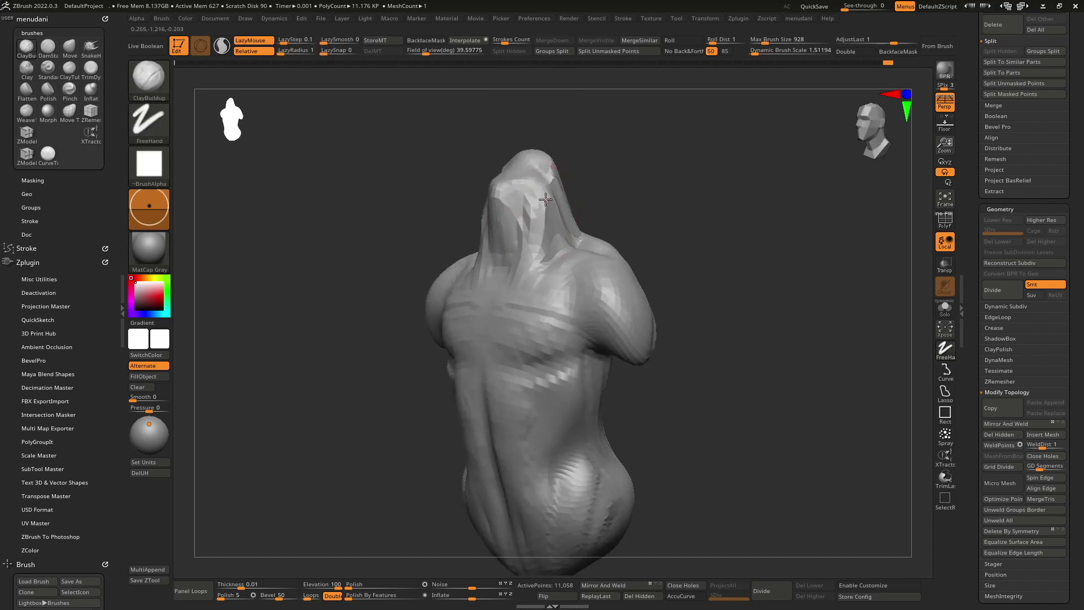
pyautogui.moveTo(546, 199)
pyautogui.mouseDown(button='right')
pyautogui.moveTo(556, 330)
pyautogui.moveTo(497, 303)
pyautogui.moveTo(569, 363)
pyautogui.mouseUp(button='right')
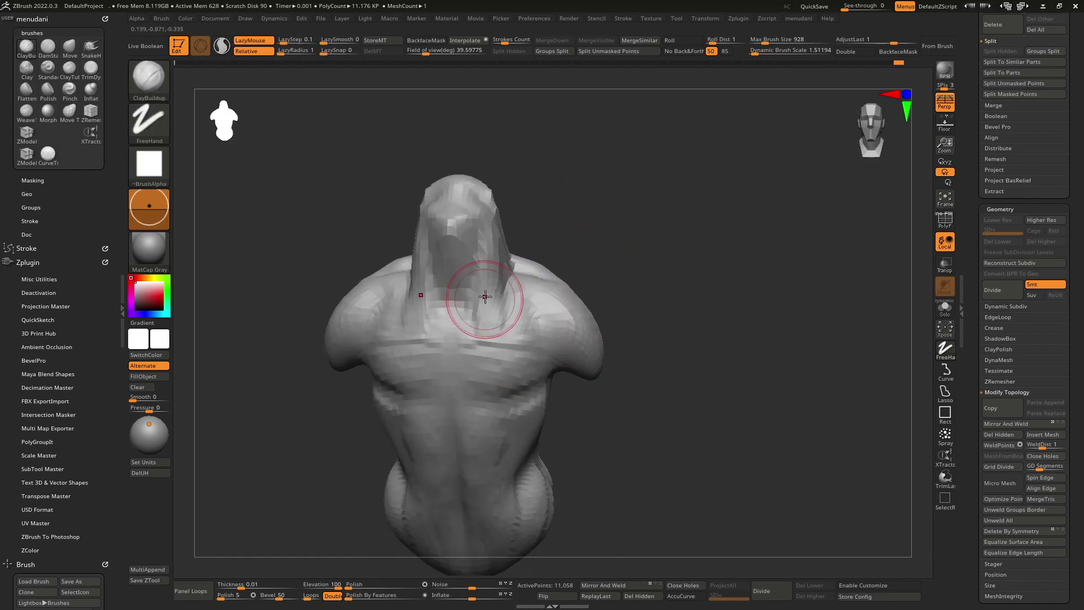
pyautogui.press('shift')
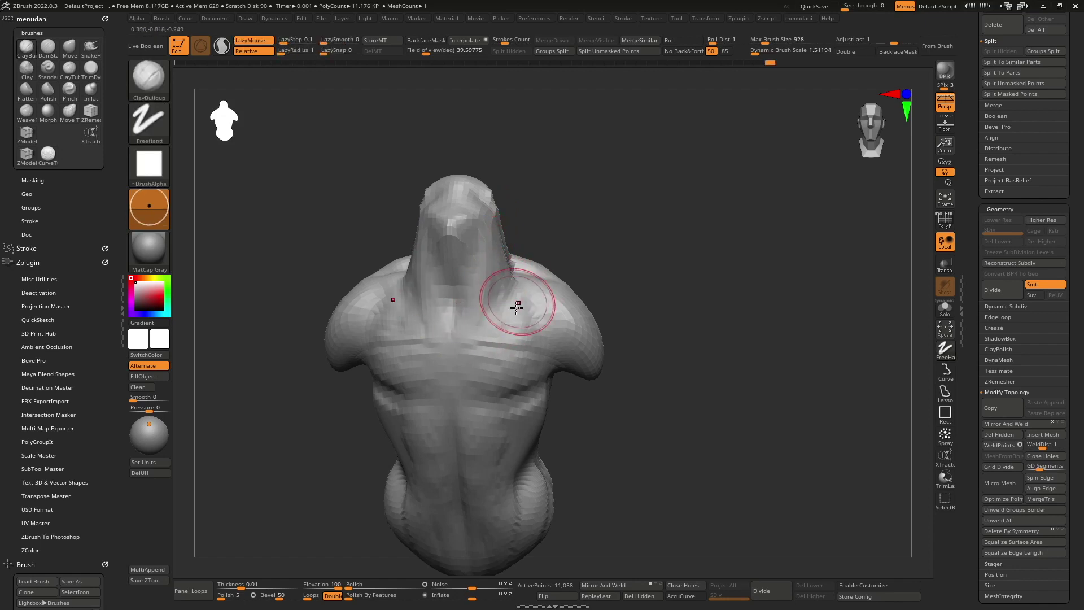
pyautogui.moveTo(517, 307); pyautogui.dragTo(496, 314, button='right')
pyautogui.moveTo(418, 314); pyautogui.dragTo(467, 283, button='right')
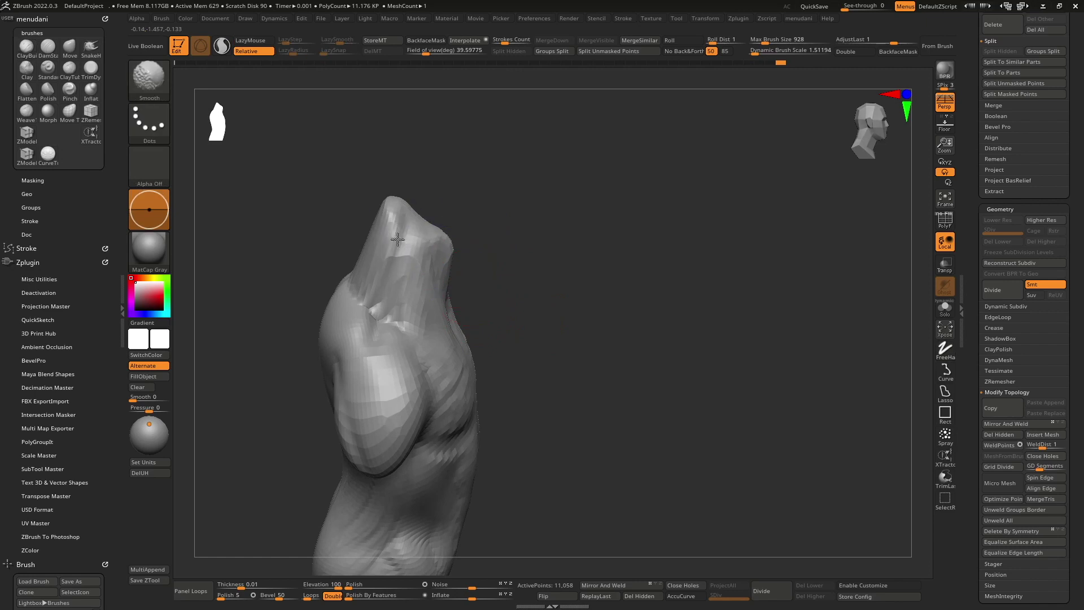
# Switch between the Move and ClayBuildup brushes while orbiting around the neck side.
pyautogui.moveTo(405, 247)
pyautogui.keyDown('shift'); pyautogui.mouseDown(button='right')
pyautogui.moveTo(508, 350)
pyautogui.moveTo(486, 373)
pyautogui.moveTo(493, 334)
pyautogui.moveTo(440, 358)
pyautogui.moveTo(450, 368)
pyautogui.moveTo(484, 327)
pyautogui.moveTo(484, 387)
pyautogui.moveTo(515, 358)
pyautogui.moveTo(519, 383)
pyautogui.moveTo(508, 355)
pyautogui.moveTo(490, 360)
pyautogui.moveTo(580, 314)
pyautogui.moveTo(530, 334)
pyautogui.mouseUp(button='right'); pyautogui.keyUp('shift')
pyautogui.press('b')
pyautogui.press('m')
pyautogui.press('v')
pyautogui.press('space')
pyautogui.press('b')
pyautogui.press('c')
pyautogui.press('b')
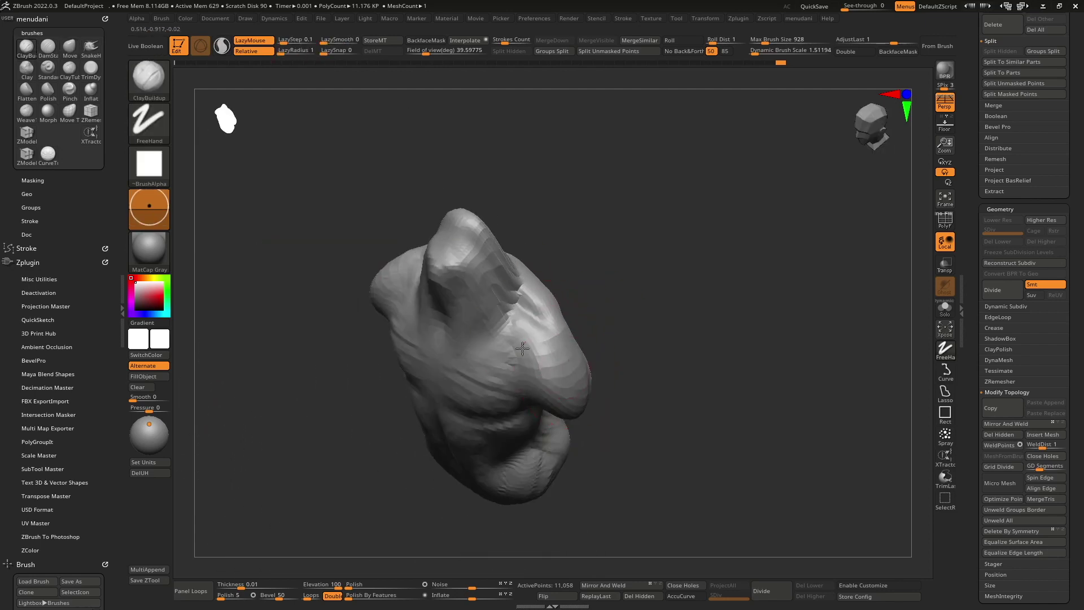
pyautogui.moveTo(537, 330); pyautogui.dragTo(558, 302, button='right')
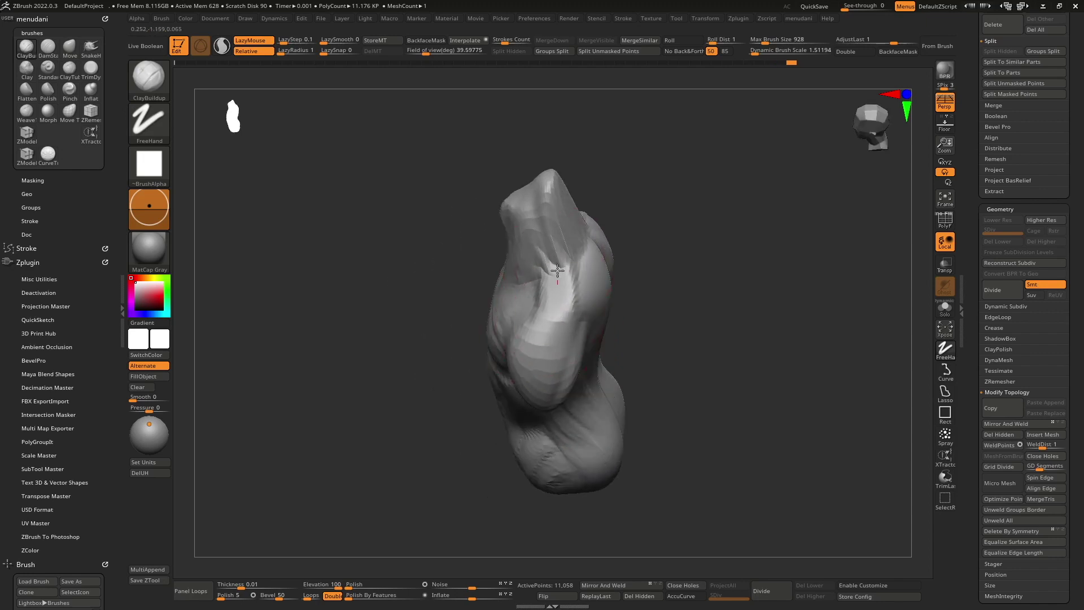
pyautogui.moveTo(576, 252)
pyautogui.mouseDown(button='right')
pyautogui.moveTo(607, 314)
pyautogui.moveTo(643, 278)
pyautogui.moveTo(598, 316)
pyautogui.mouseUp(button='right')
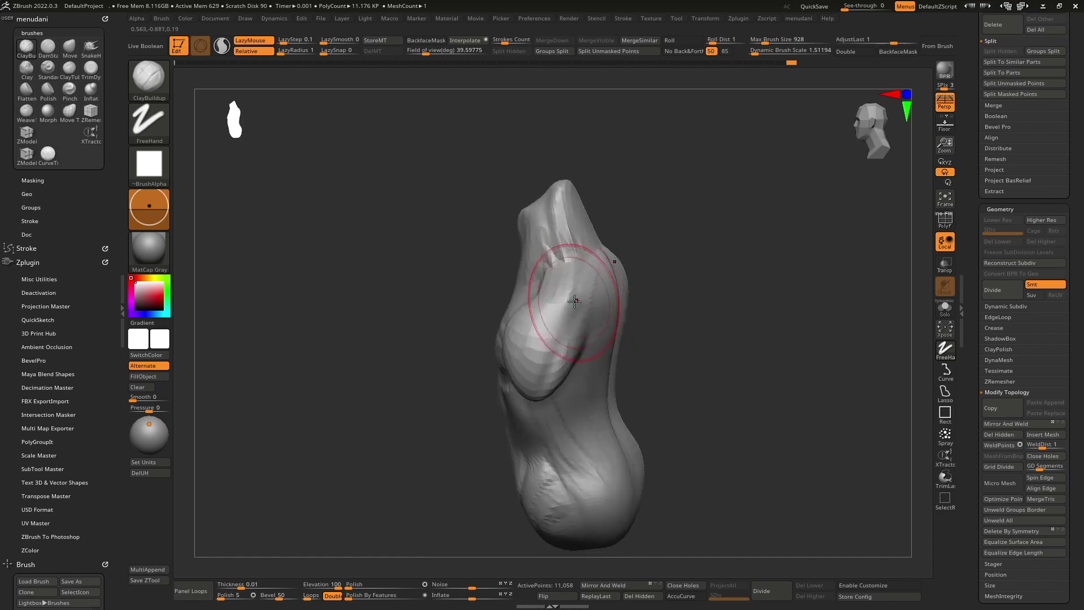
# Smooth the neck and shoulder side, then turn on PolyFrame with Shift+F.
pyautogui.press('shift')
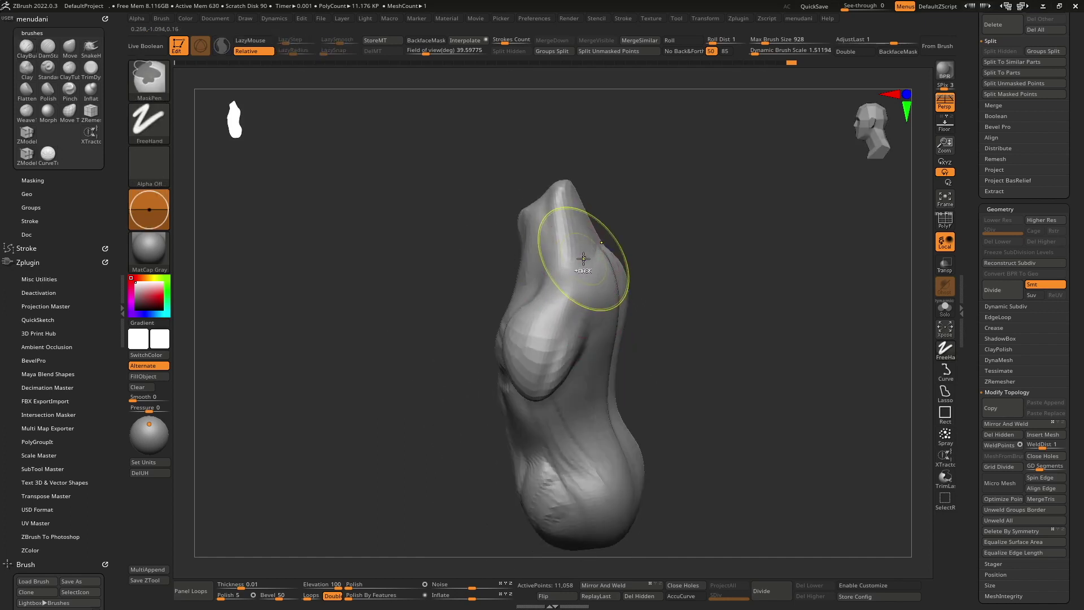
pyautogui.press('shift')
pyautogui.moveTo(565, 249)
pyautogui.keyDown('ctrl'); pyautogui.mouseDown(button='right')
pyautogui.moveTo(590, 305)
pyautogui.moveTo(580, 363)
pyautogui.moveTo(619, 338)
pyautogui.mouseUp(button='right'); pyautogui.keyUp('ctrl')
pyautogui.hotkey('shift', 'f')
pyautogui.moveTo(554, 396); pyautogui.dragTo(581, 402, button='right')
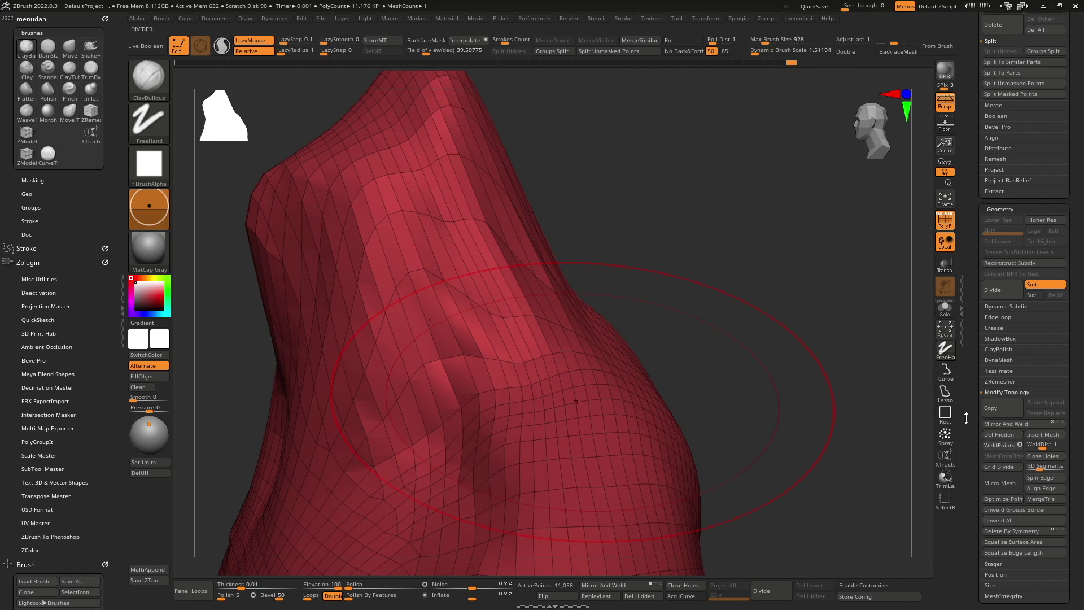
# Switch to DamStandard and carve a groove down the neck-shoulder slope.
pyautogui.moveTo(965, 418); pyautogui.dragTo(968, 395)
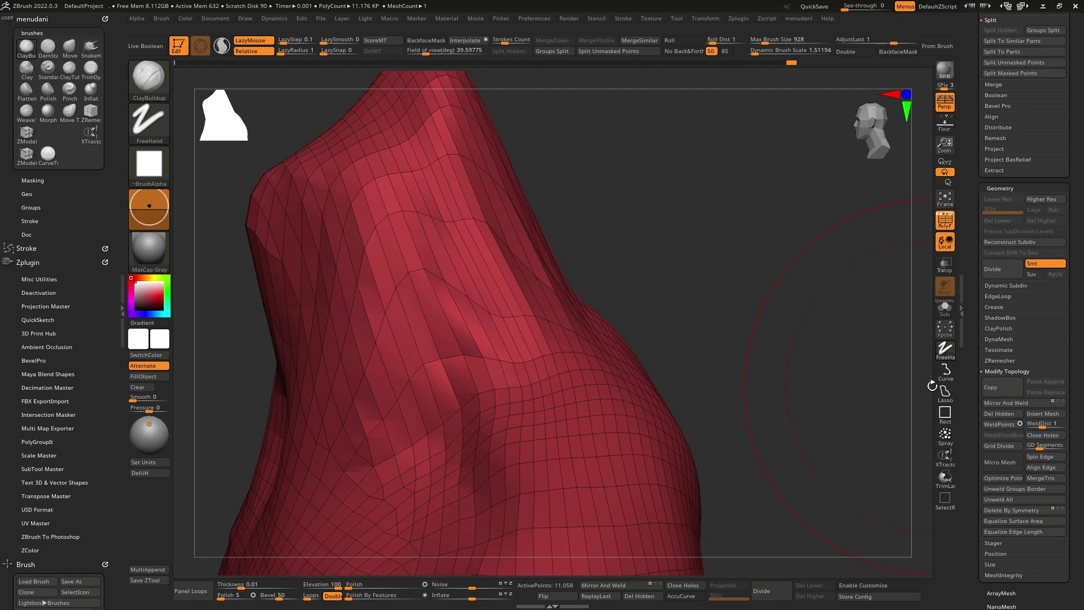
pyautogui.moveTo(931, 385); pyautogui.dragTo(534, 241)
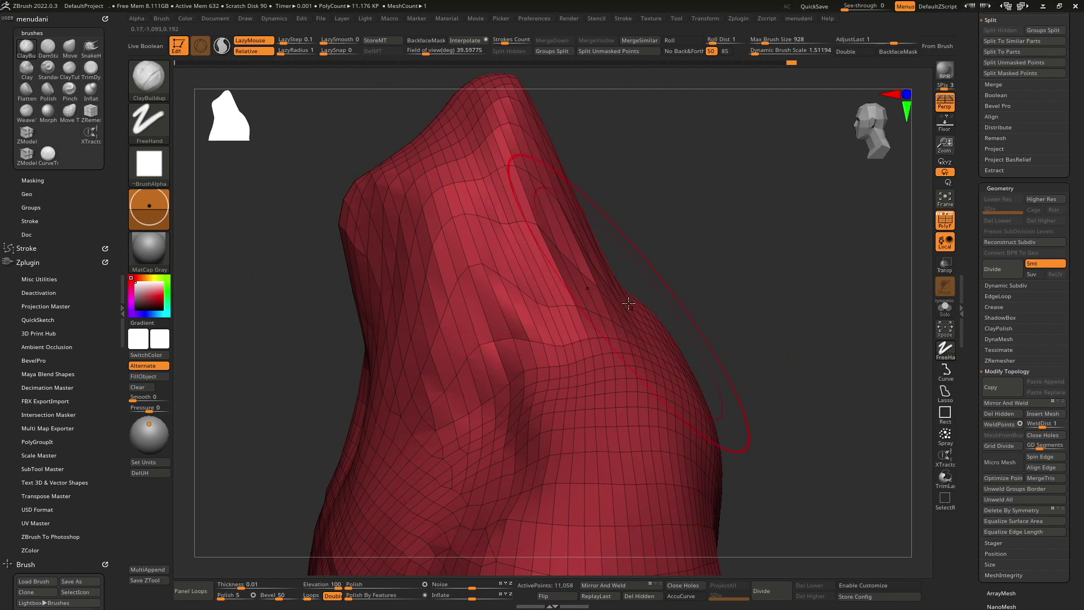
pyautogui.moveTo(675, 223); pyautogui.dragTo(588, 288)
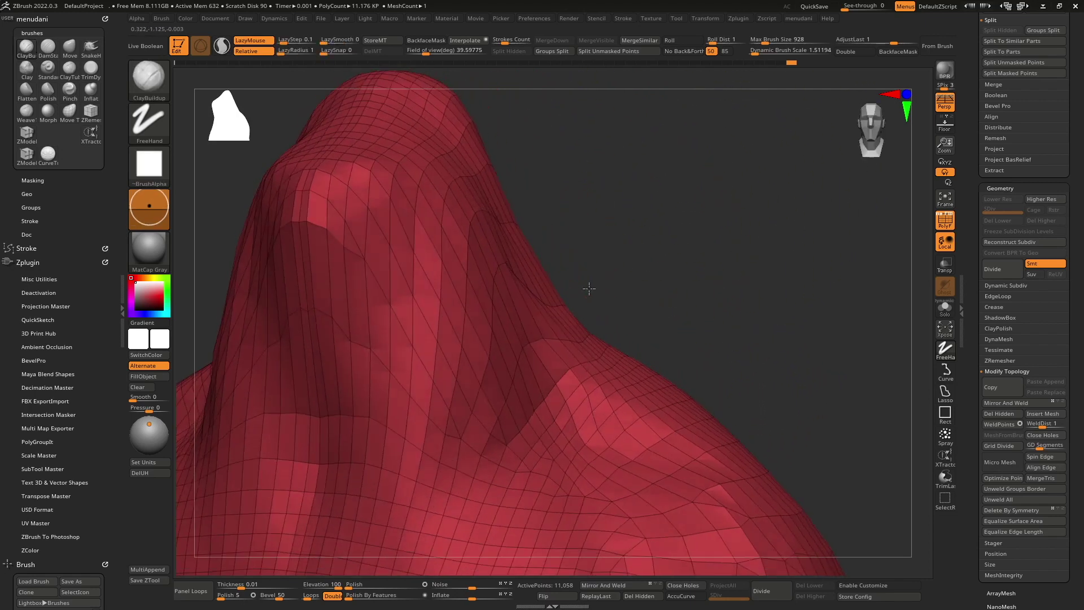
pyautogui.press('b')
pyautogui.press('m')
pyautogui.press('v')
pyautogui.press('b')
pyautogui.press('d')
pyautogui.press('s')
pyautogui.press('space')
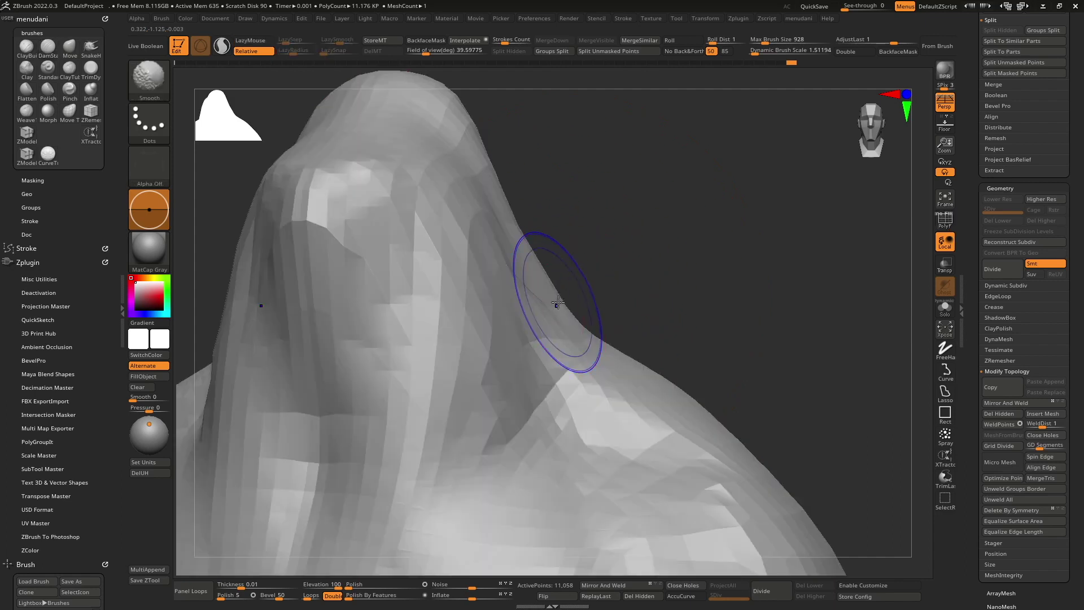
pyautogui.moveTo(553, 294); pyautogui.dragTo(522, 317, button='right')
pyautogui.press('space')
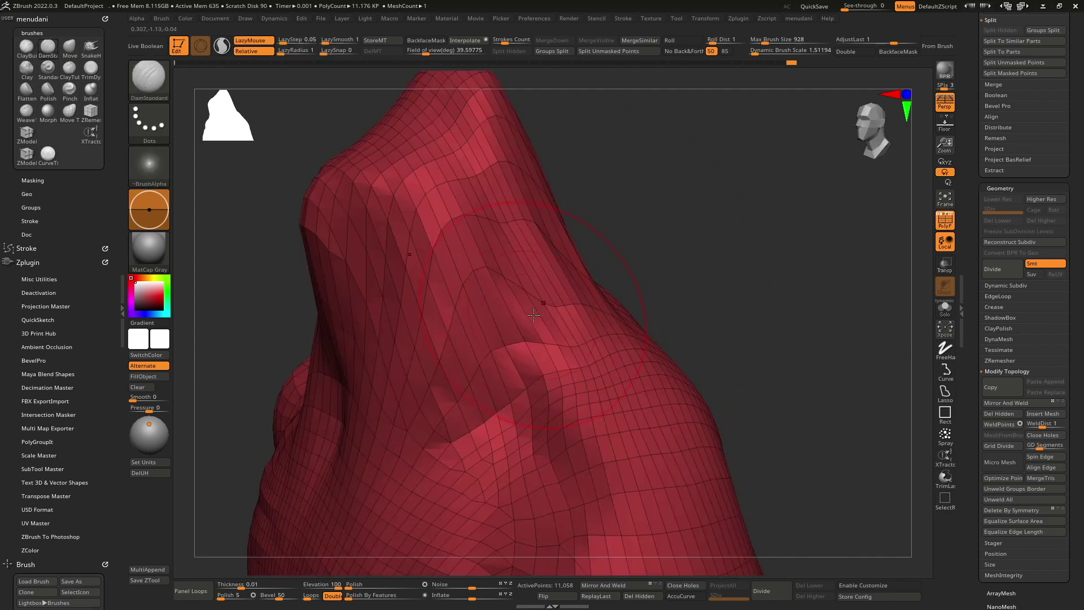
pyautogui.moveTo(497, 231); pyautogui.dragTo(412, 412)
# Toggle PolyFrame while orbiting and zooming around the shoulder to inspect the groove.
pyautogui.hotkey('shift', 'f')
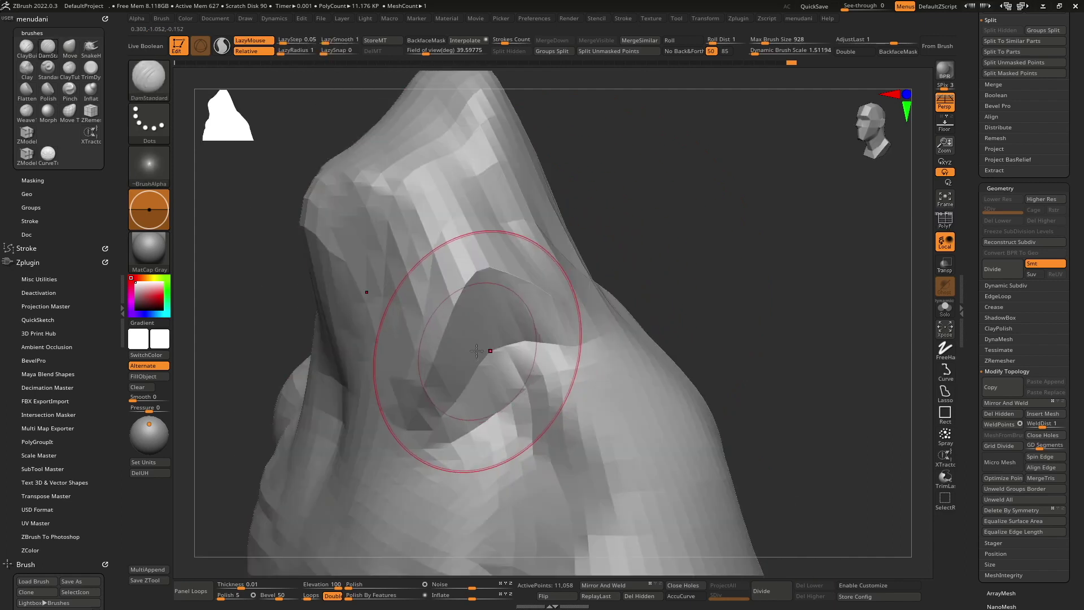
pyautogui.moveTo(480, 353); pyautogui.dragTo(504, 325, button='right')
pyautogui.hotkey('shift', 'f')
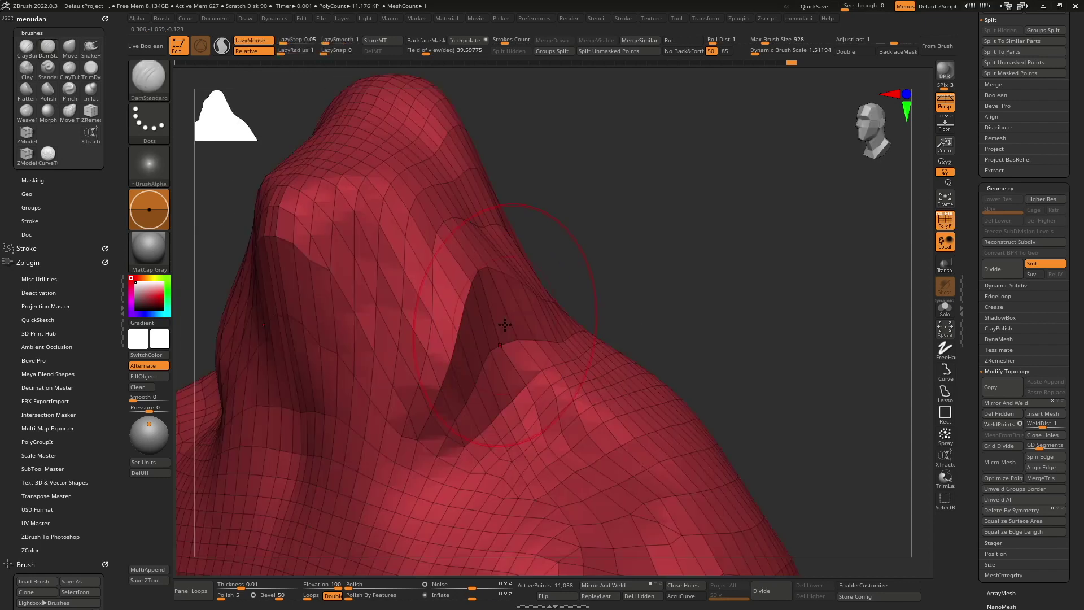
pyautogui.press('l')
pyautogui.moveTo(504, 326); pyautogui.dragTo(418, 383, button='right')
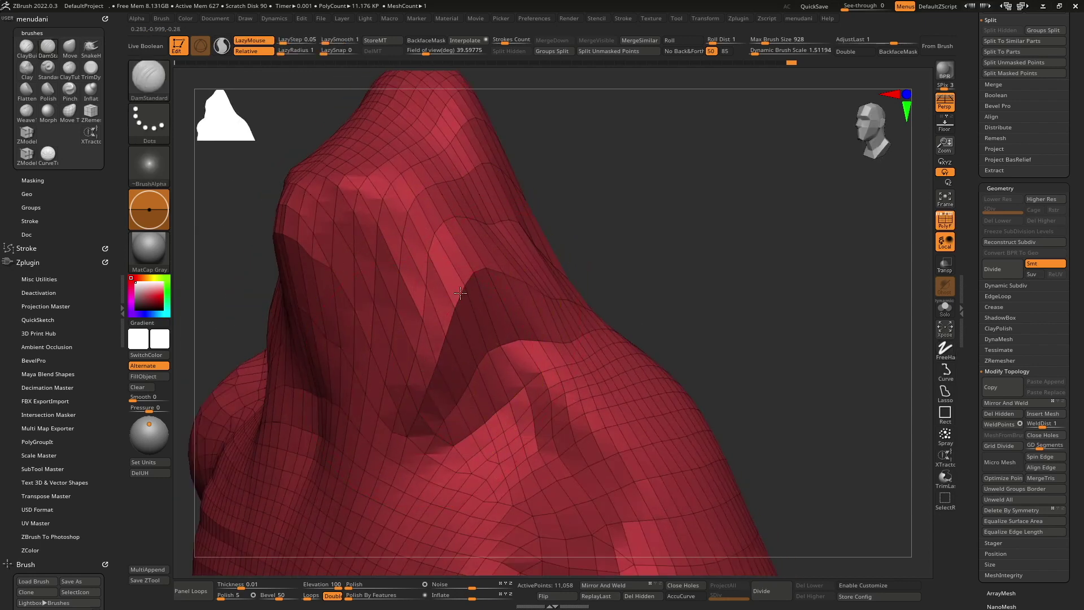
pyautogui.moveTo(449, 310)
pyautogui.mouseDown(button='right')
pyautogui.moveTo(544, 265)
pyautogui.moveTo(562, 208)
pyautogui.moveTo(508, 242)
pyautogui.moveTo(491, 157)
pyautogui.moveTo(571, 226)
pyautogui.moveTo(539, 243)
pyautogui.moveTo(639, 310)
pyautogui.mouseUp(button='right')
pyautogui.hotkey('shift', 'f')
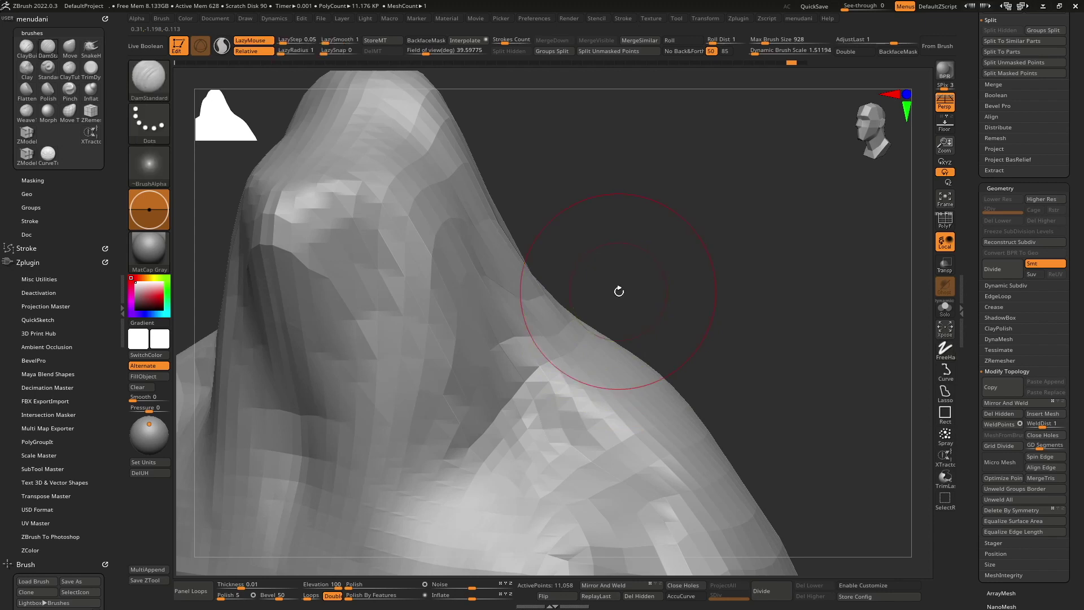
pyautogui.hotkey('shift', 'f')
pyautogui.moveTo(619, 290)
pyautogui.mouseDown(button='right')
pyautogui.moveTo(566, 325)
pyautogui.moveTo(549, 191)
pyautogui.mouseUp(button='right')
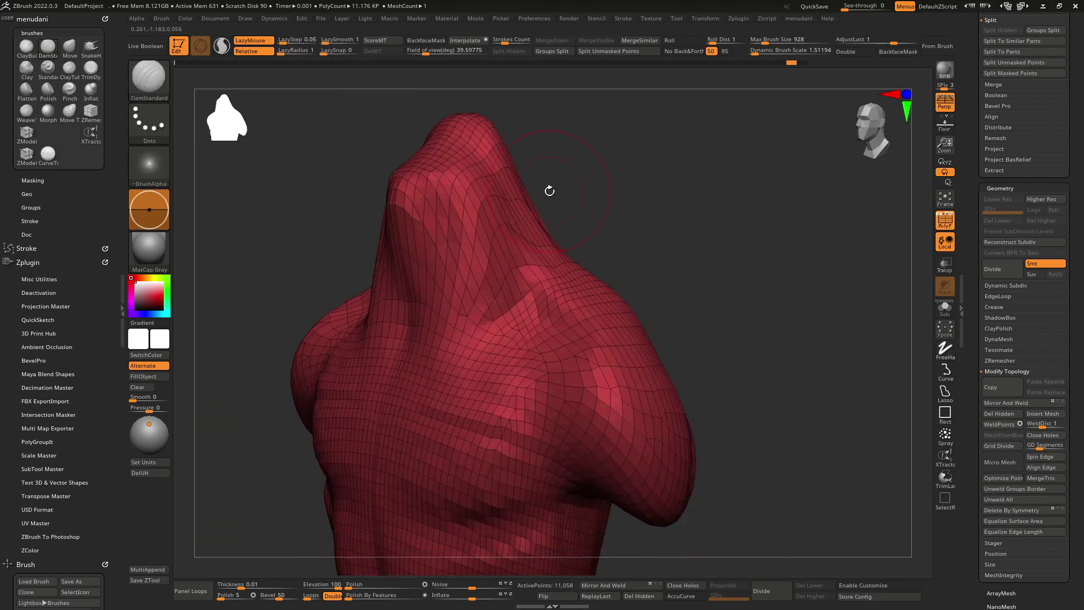
pyautogui.moveTo(525, 273)
pyautogui.keyDown('ctrl'); pyautogui.mouseDown(button='right')
pyautogui.moveTo(557, 305)
pyautogui.moveTo(564, 356)
pyautogui.moveTo(520, 290)
pyautogui.mouseUp(button='right'); pyautogui.keyUp('ctrl')
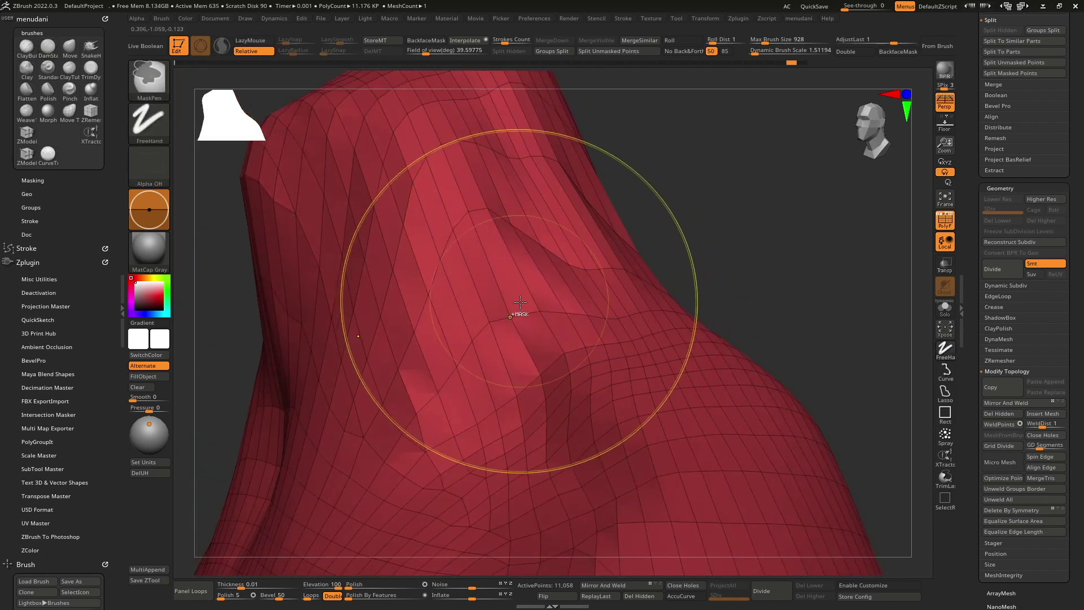
pyautogui.moveTo(538, 337)
pyautogui.keyDown('ctrl'); pyautogui.mouseDown(button='right')
pyautogui.moveTo(541, 361)
pyautogui.moveTo(544, 347)
pyautogui.moveTo(447, 351)
pyautogui.mouseUp(button='right'); pyautogui.keyUp('ctrl')
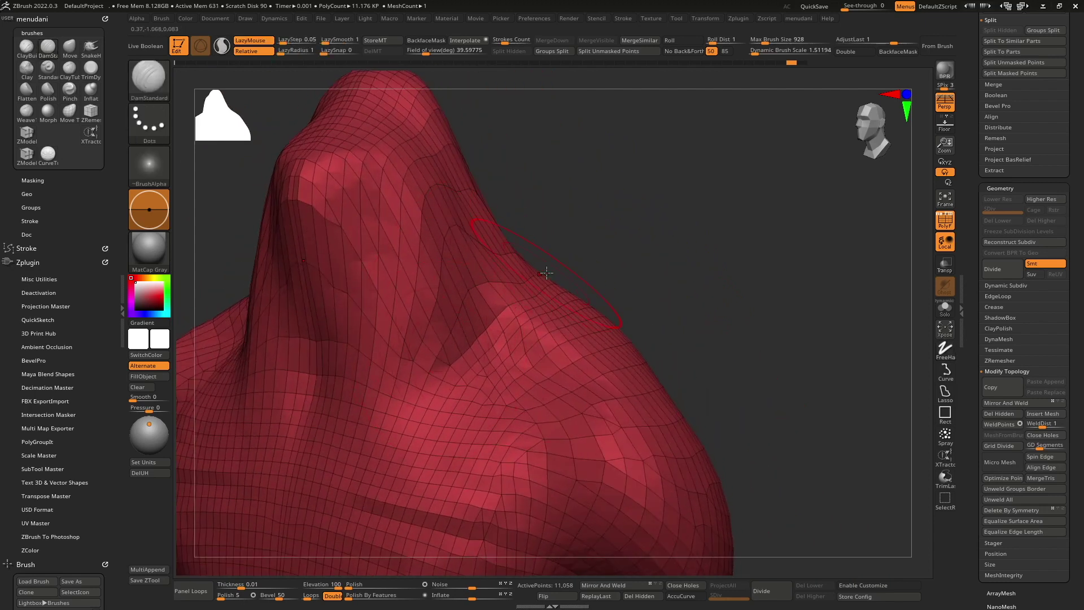
pyautogui.moveTo(498, 362); pyautogui.dragTo(542, 316, button='right')
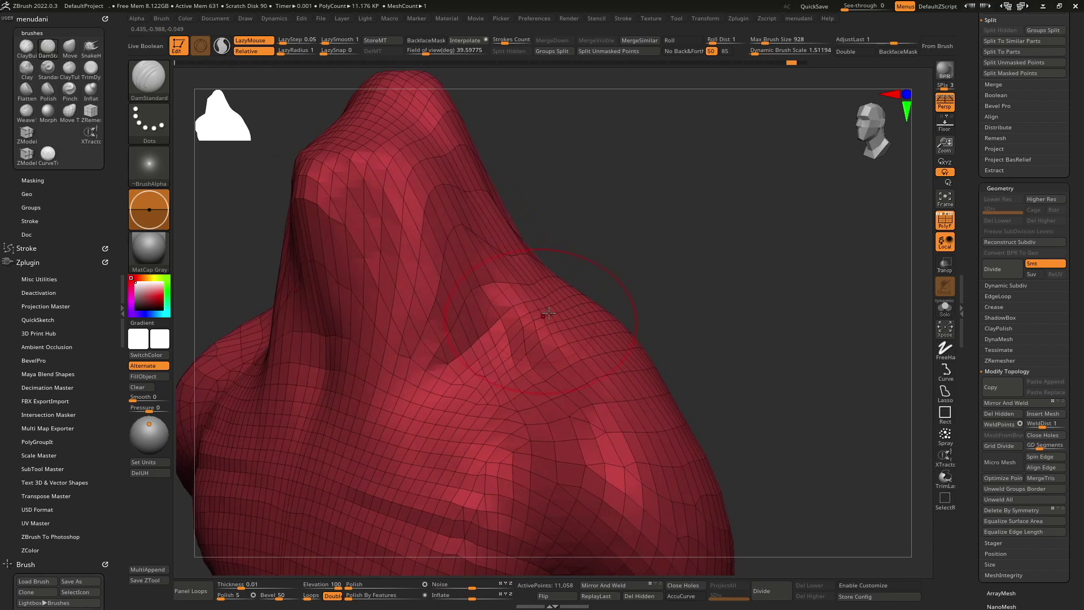
pyautogui.moveTo(489, 277)
pyautogui.keyDown('ctrl'); pyautogui.mouseDown(button='right')
pyautogui.moveTo(537, 358)
pyautogui.moveTo(508, 356)
pyautogui.moveTo(520, 356)
pyautogui.moveTo(515, 348)
pyautogui.mouseUp(button='right'); pyautogui.keyUp('ctrl')
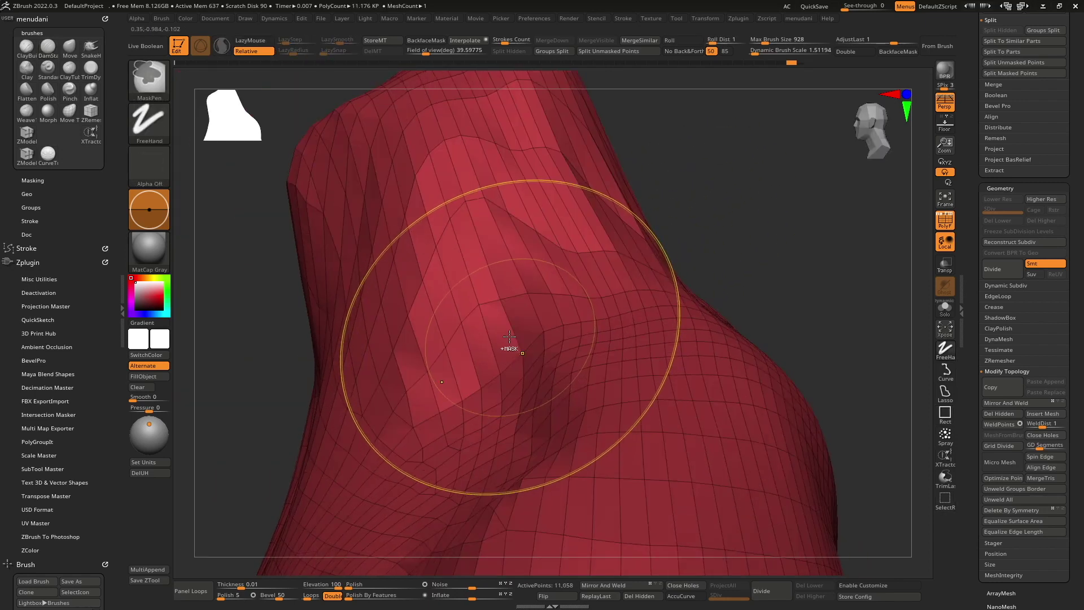
# Restore the hidden mesh part, reselect DamStandard, and recheck the shoulder with PolyFrame.
pyautogui.rightClick(507, 294)
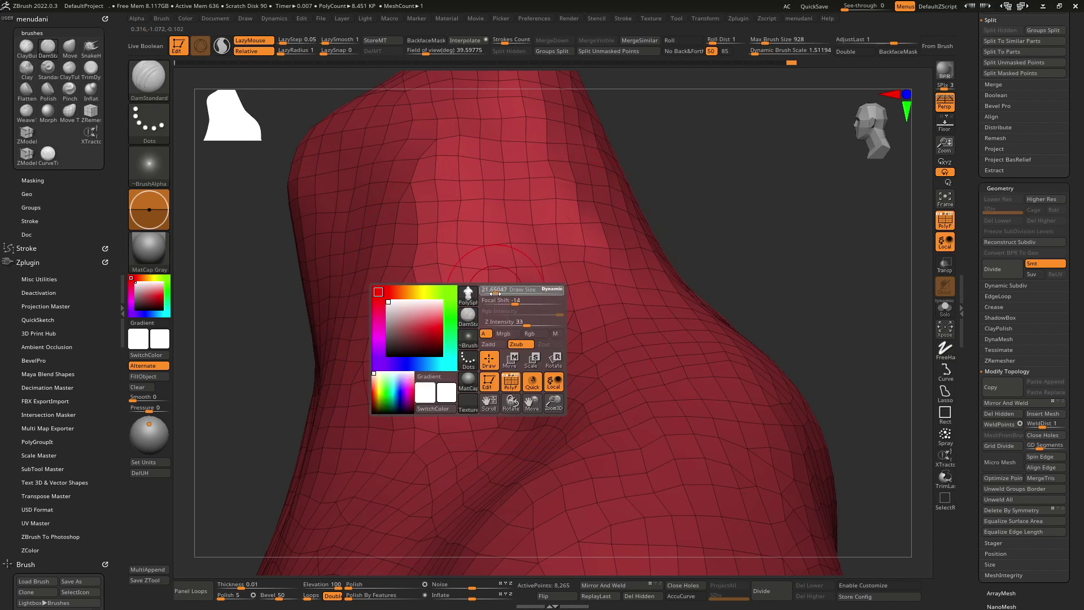
pyautogui.hotkey('shift', 'f')
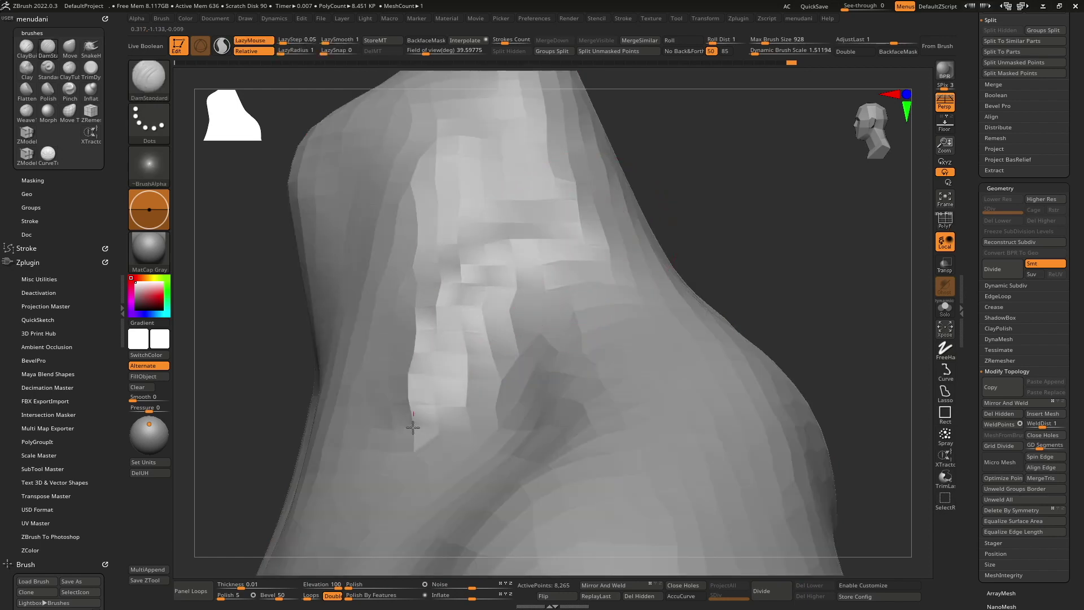
pyautogui.moveTo(412, 427)
pyautogui.mouseDown(button='right')
pyautogui.moveTo(489, 260)
pyautogui.moveTo(587, 225)
pyautogui.moveTo(466, 350)
pyautogui.moveTo(543, 373)
pyautogui.mouseUp(button='right')
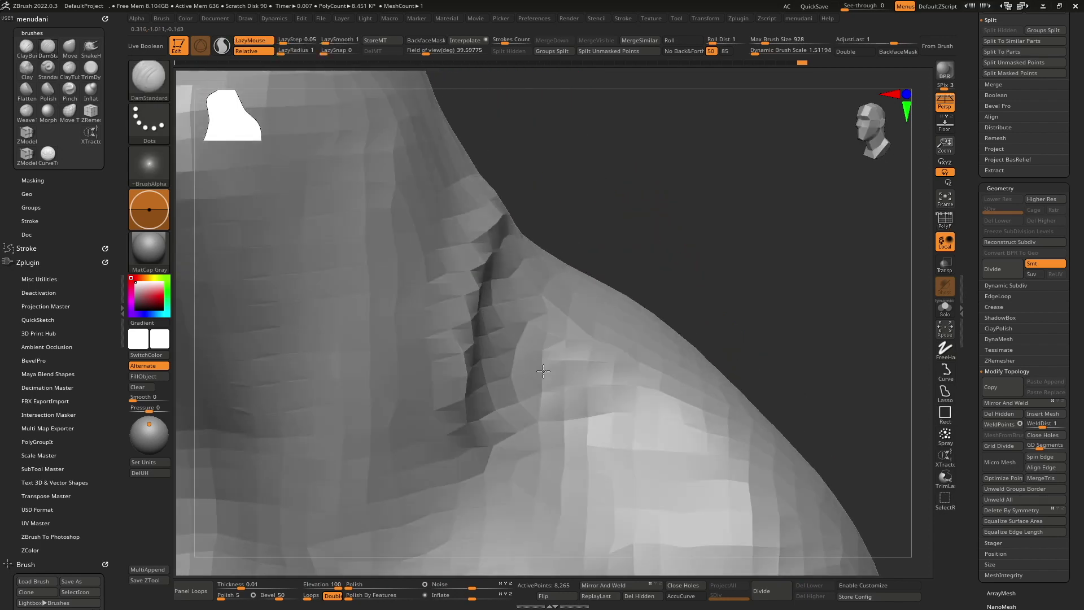
pyautogui.hotkey('ctrl', 'z')
pyautogui.hotkey('ctrl', 'z')
pyautogui.hotkey('ctrl', 'z')
pyautogui.hotkey('ctrl', 'z')
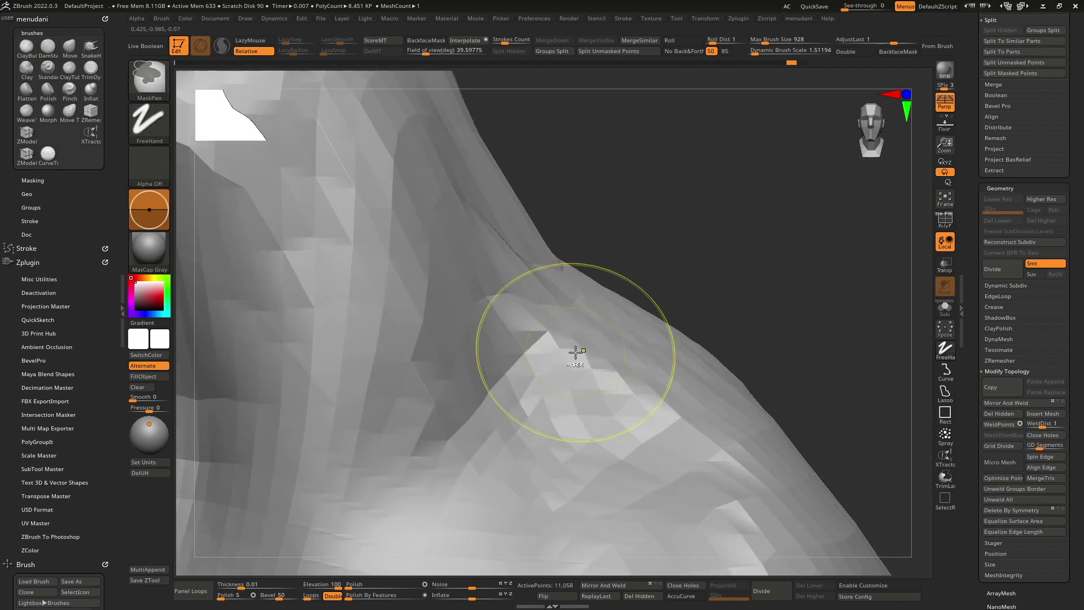
pyautogui.press('b')
pyautogui.press('d')
pyautogui.press('s')
pyautogui.hotkey('shift', 'f')
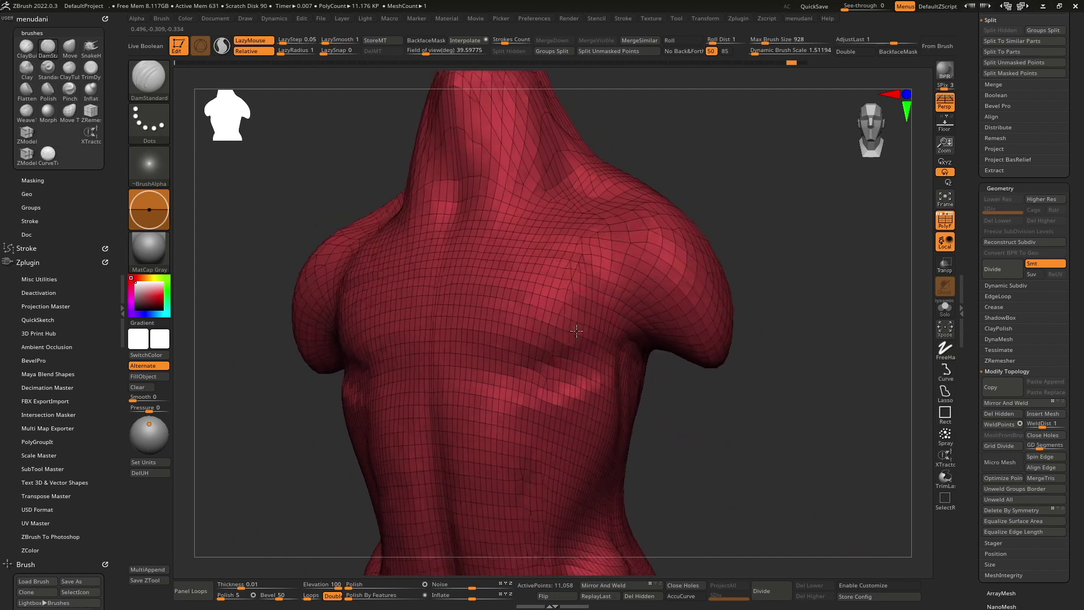
pyautogui.moveTo(576, 330); pyautogui.dragTo(556, 366, button='right')
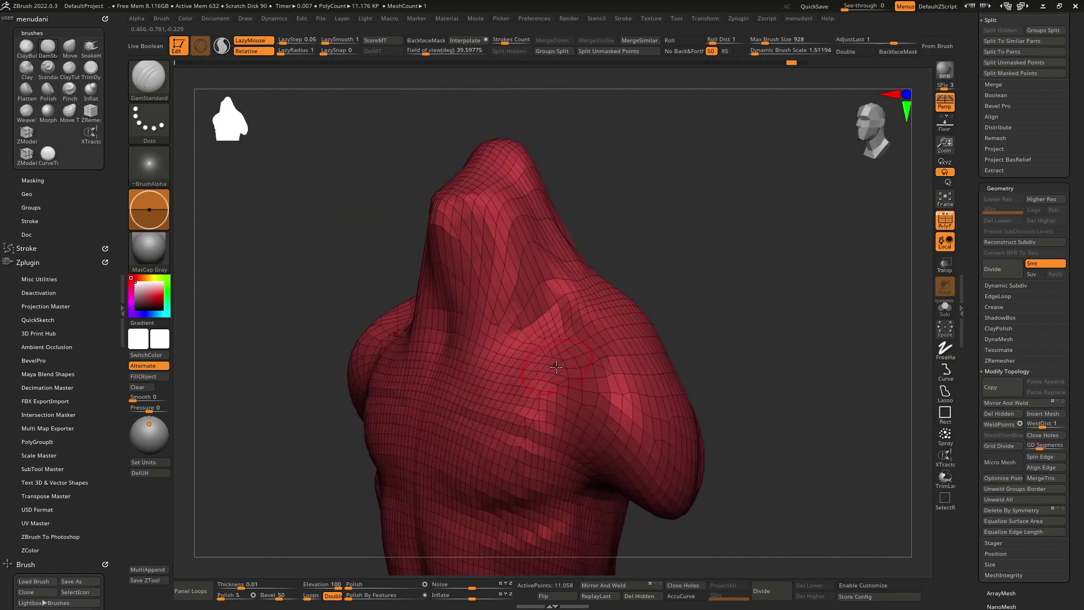
pyautogui.hotkey('shift', 'f')
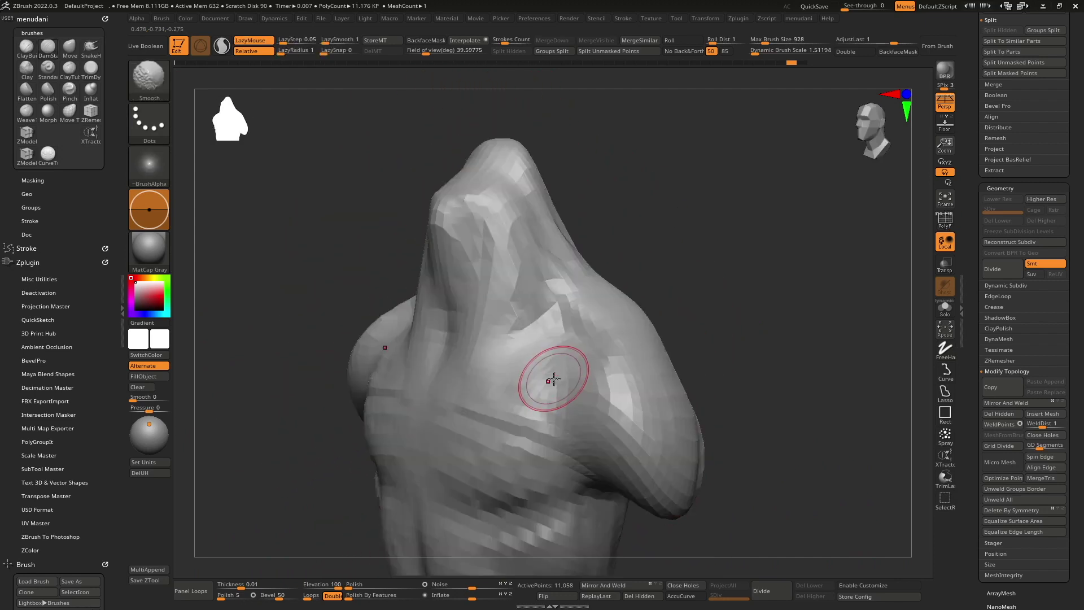
pyautogui.hotkey('shift', 'f')
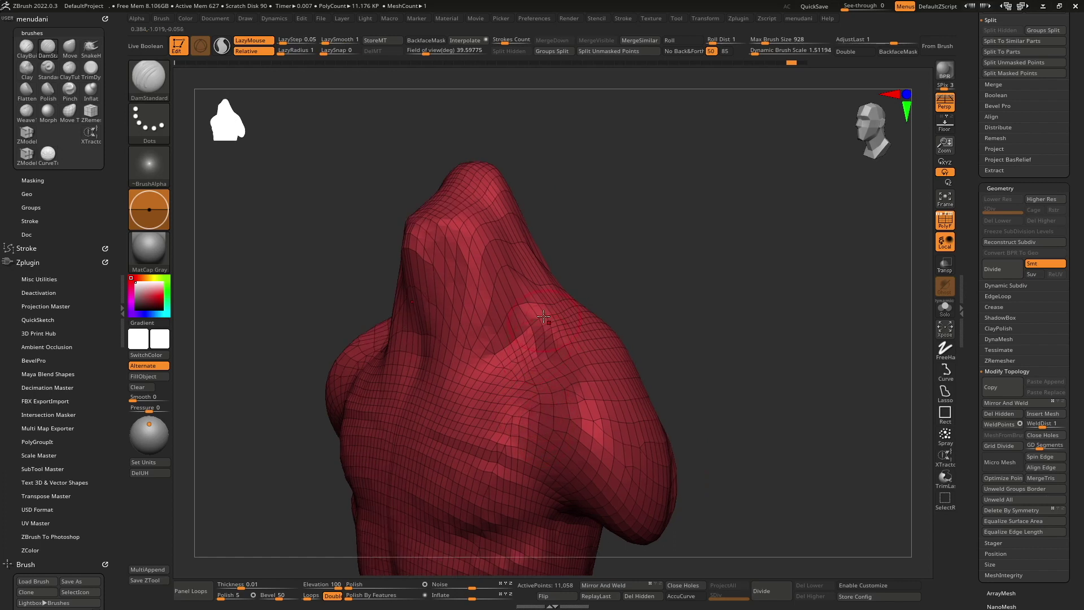
pyautogui.keyDown('ctrl'); pyautogui.moveTo(569, 333); pyautogui.dragTo(537, 377, button='right'); pyautogui.keyUp('ctrl')
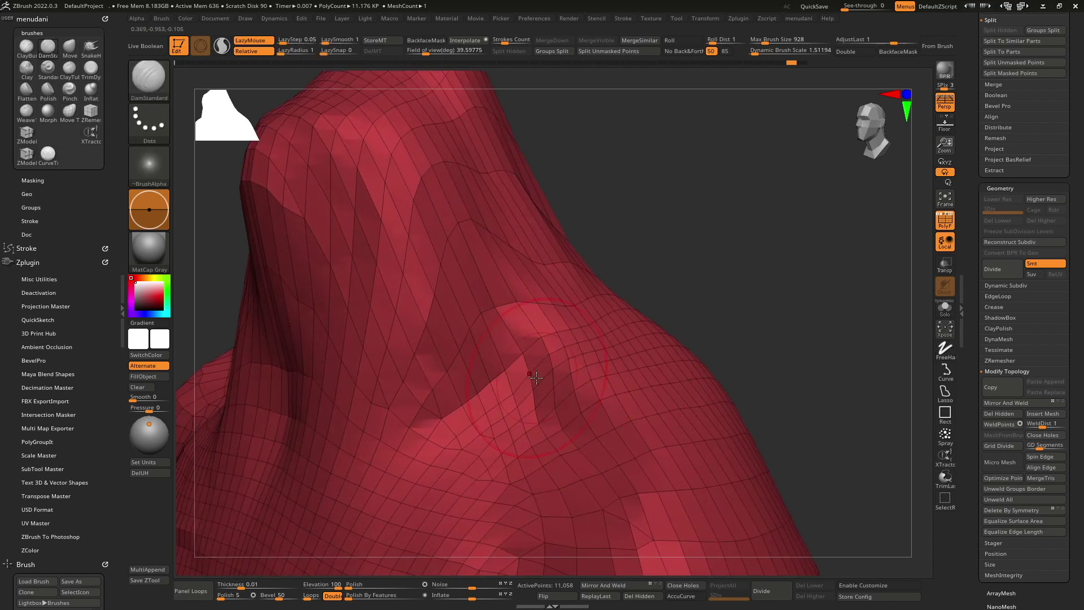
pyautogui.moveTo(975, 376); pyautogui.dragTo(976, 327)
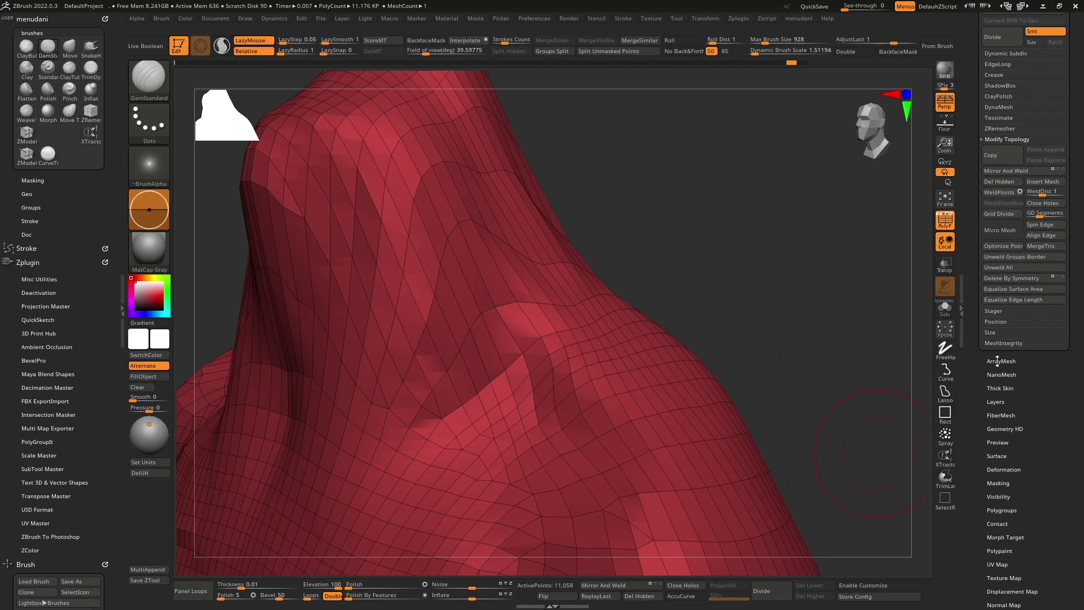
# Run ZRemesher on the torso, then orbit and hide PolyFrame to inspect the new quads.
pyautogui.click(999, 140)
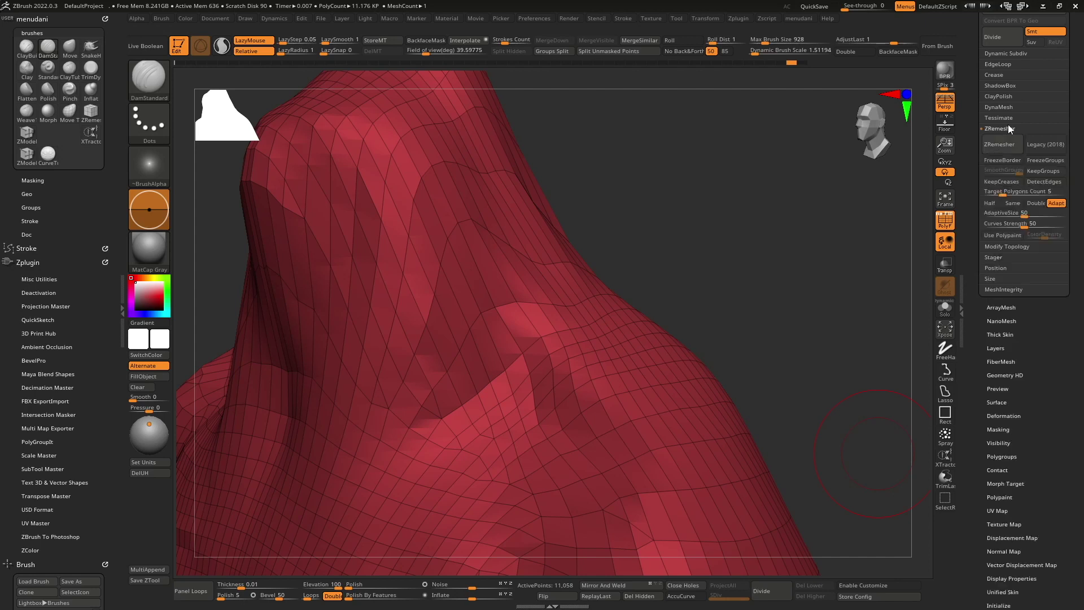
pyautogui.click(1004, 144)
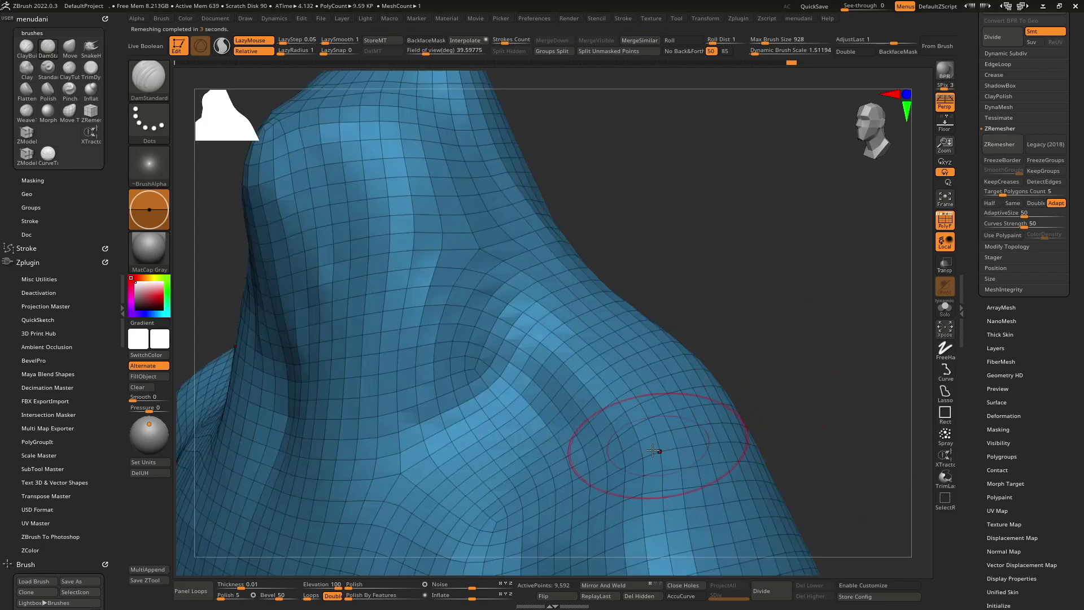
pyautogui.moveTo(653, 450)
pyautogui.mouseDown()
pyautogui.moveTo(580, 350)
pyautogui.moveTo(658, 279)
pyautogui.moveTo(599, 297)
pyautogui.mouseUp()
pyautogui.keyDown('ctrl'); pyautogui.moveTo(604, 333); pyautogui.dragTo(599, 411, button='right'); pyautogui.keyUp('ctrl')
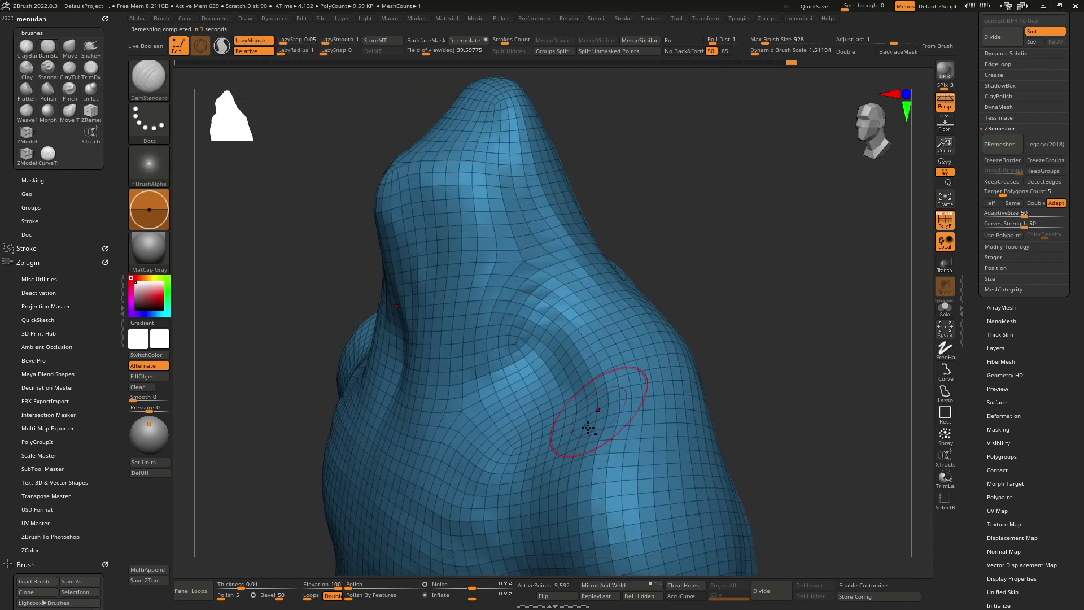
pyautogui.hotkey('shift', 'f')
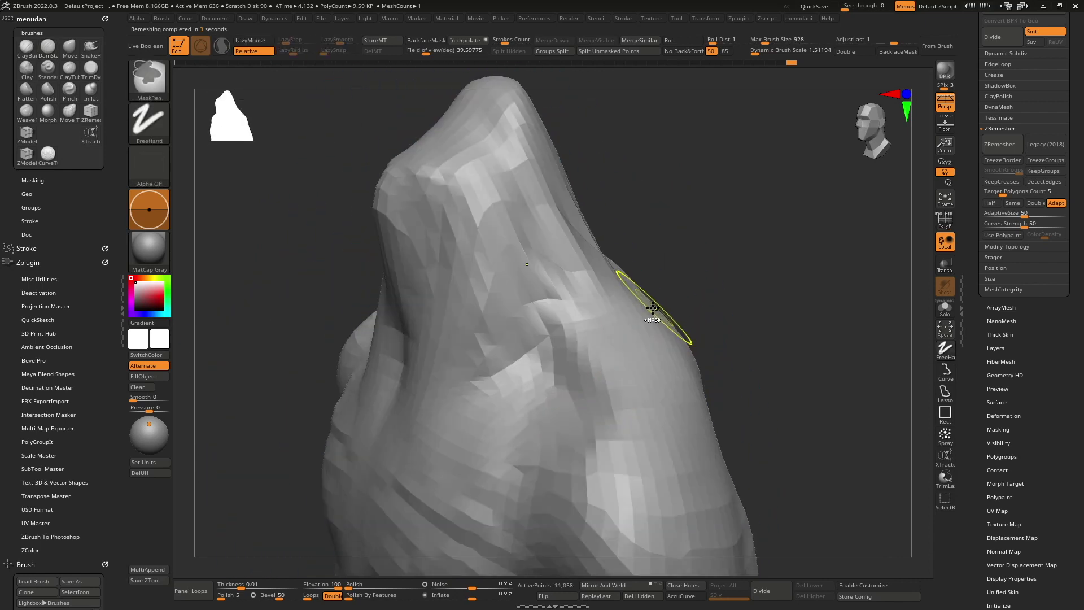
# Build up clay across the left shoulder and chest with ClayBuildup, wireframe overlay on.
pyautogui.hotkey('shift', 'f')
pyautogui.moveTo(628, 316)
pyautogui.mouseDown(button='right')
pyautogui.moveTo(586, 365)
pyautogui.moveTo(564, 339)
pyautogui.moveTo(607, 252)
pyautogui.moveTo(554, 345)
pyautogui.moveTo(570, 362)
pyautogui.mouseUp(button='right')
pyautogui.hotkey('shift', 'f')
pyautogui.hotkey('shift', 'f')
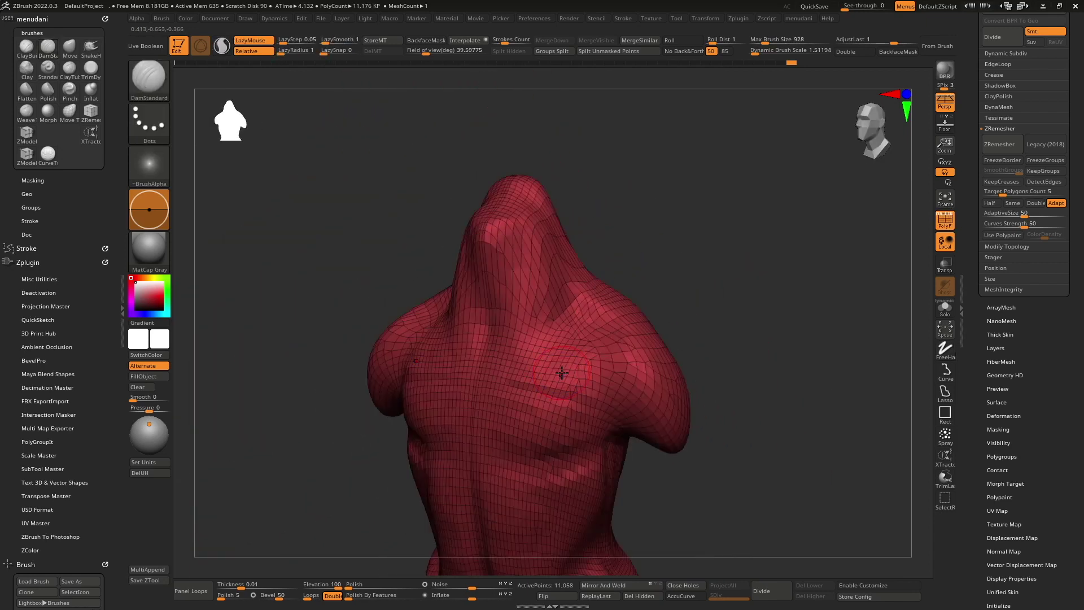
pyautogui.hotkey('shift', 'f')
pyautogui.press('b')
pyautogui.press('c')
pyautogui.press('b')
pyautogui.press('space')
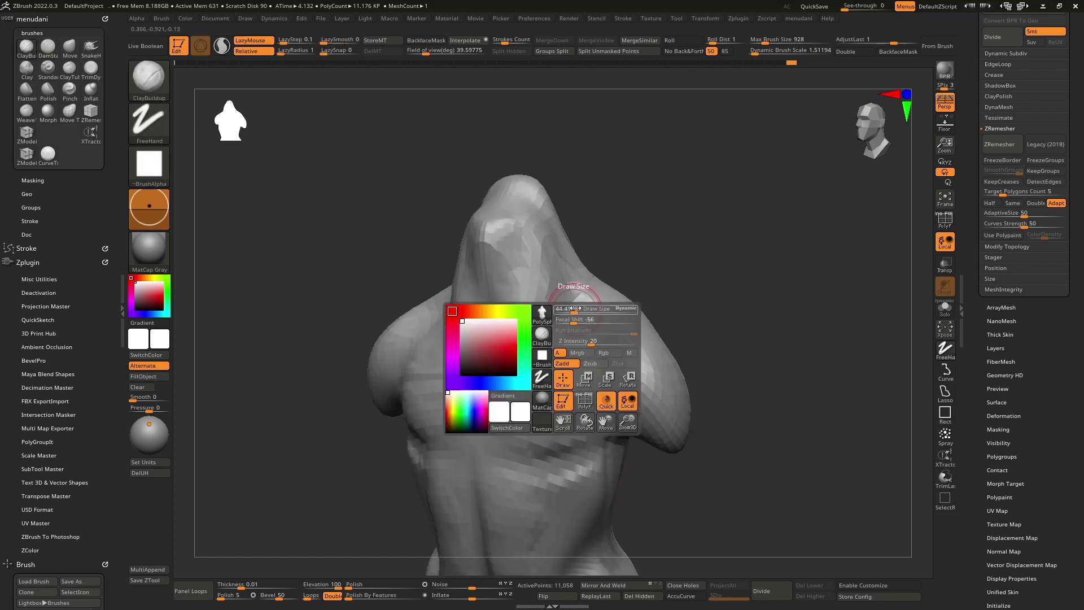
pyautogui.moveTo(576, 310)
pyautogui.mouseDown(button='right')
pyautogui.moveTo(574, 356)
pyautogui.moveTo(599, 381)
pyautogui.mouseUp(button='right')
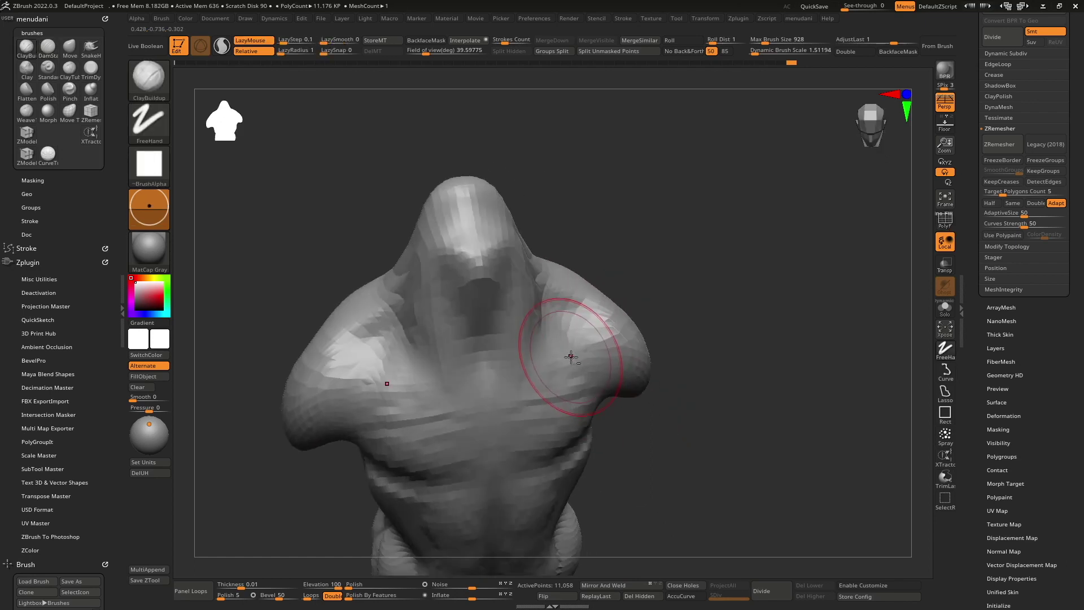
pyautogui.moveTo(524, 362); pyautogui.dragTo(561, 360, button='right')
pyautogui.moveTo(558, 358)
pyautogui.mouseDown()
pyautogui.moveTo(496, 351)
pyautogui.moveTo(376, 387)
pyautogui.moveTo(365, 372)
pyautogui.mouseUp()
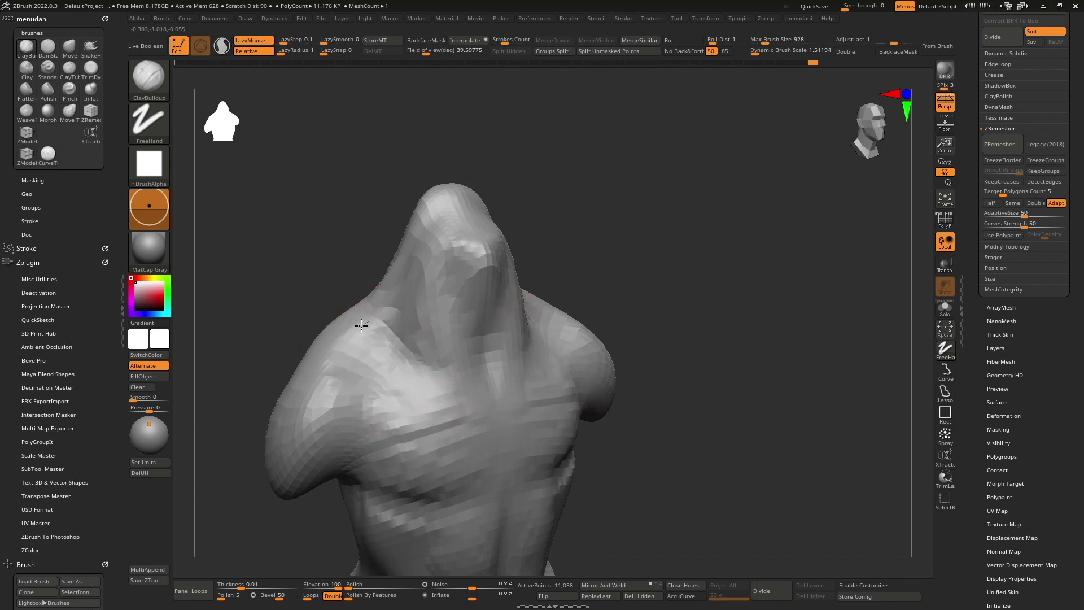
# Adjust the shoulder from a symmetric front view with an enlarged Move brush.
pyautogui.keyDown('shift'); pyautogui.moveTo(351, 332); pyautogui.dragTo(361, 330, button='right'); pyautogui.keyUp('shift')
pyautogui.press('b')
pyautogui.press('m')
pyautogui.press('v')
pyautogui.press('space')
pyautogui.moveTo(364, 328); pyautogui.dragTo(384, 328)
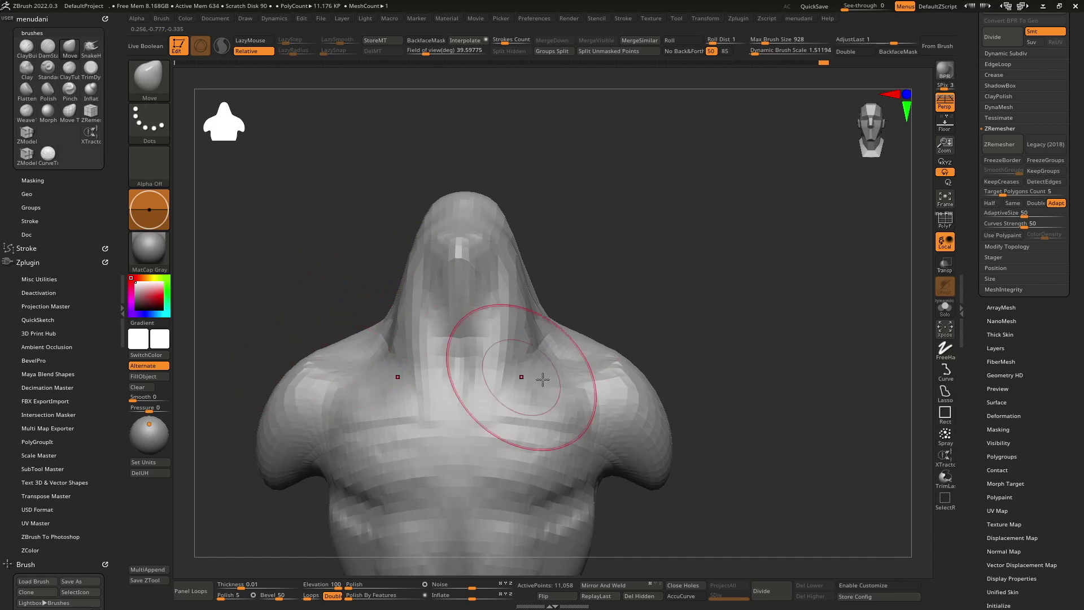
pyautogui.moveTo(460, 406)
pyautogui.keyDown('alt'); pyautogui.mouseDown(button='right')
pyautogui.moveTo(592, 293)
pyautogui.moveTo(590, 251)
pyautogui.moveTo(620, 184)
pyautogui.moveTo(598, 171)
pyautogui.mouseUp(button='right'); pyautogui.keyUp('alt')
# Load the DamStandard brush and turn the torso to a side view of the neck.
pyautogui.press('b')
pyautogui.press('c')
pyautogui.press('b')
pyautogui.press('space')
pyautogui.press('b')
pyautogui.press('d')
pyautogui.press('s')
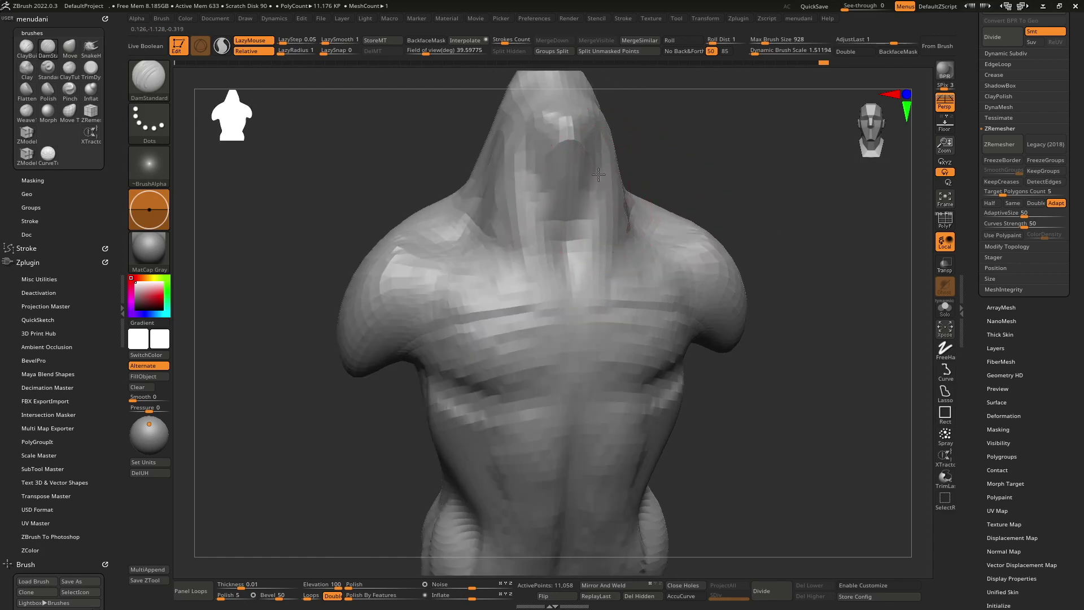
pyautogui.moveTo(599, 175); pyautogui.dragTo(636, 187, button='right')
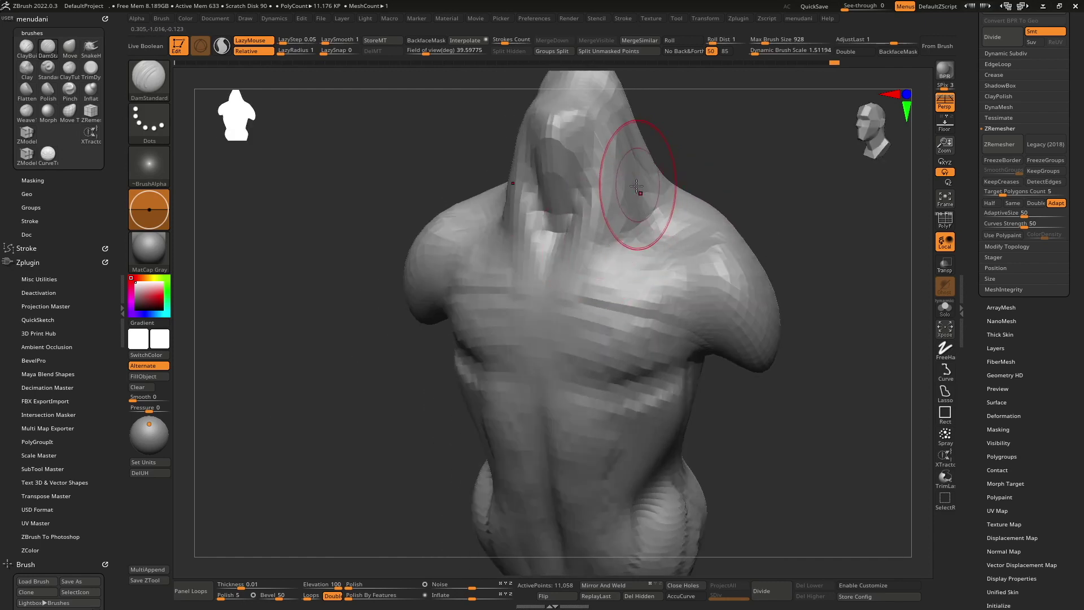
pyautogui.moveTo(537, 195)
pyautogui.mouseDown(button='right')
pyautogui.moveTo(596, 194)
pyautogui.moveTo(624, 290)
pyautogui.moveTo(709, 310)
pyautogui.mouseUp(button='right')
# Show the full brush library narrowed to brushes starting with S.
pyautogui.press('space')
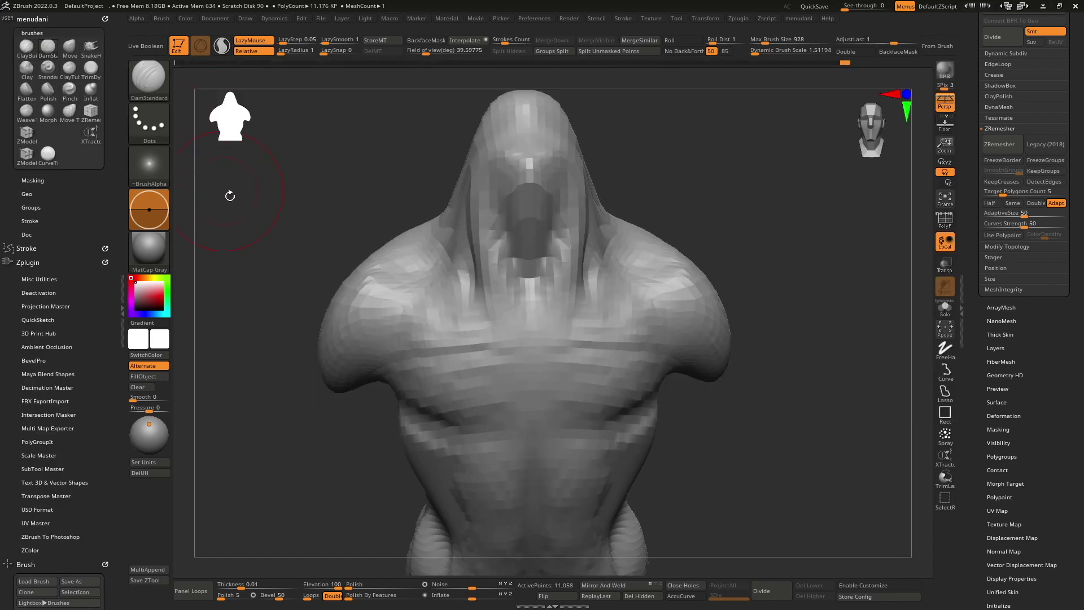
pyautogui.press('space')
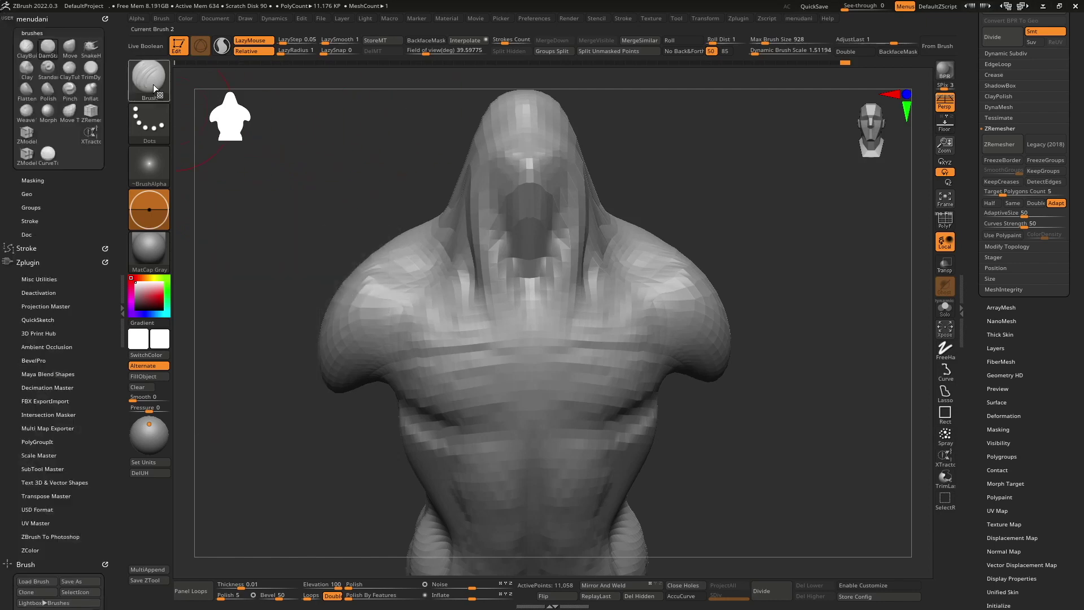
pyautogui.press('b')
pyautogui.press('s')
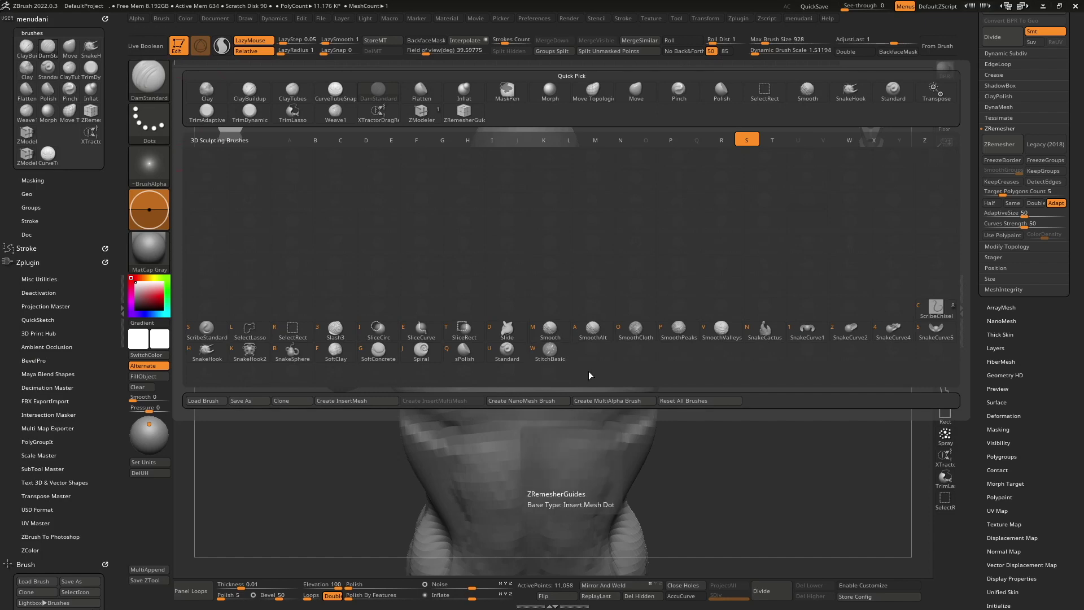
# Sculpt with the Standard brush, filling the chest groove and raising a ridge.
pyautogui.click(508, 355)
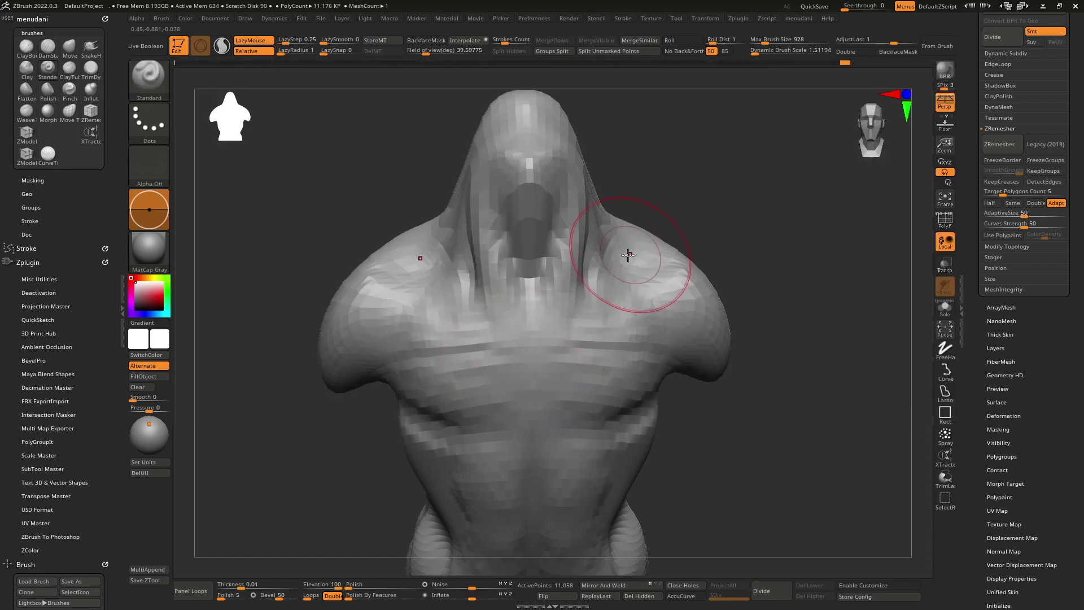
pyautogui.press('space')
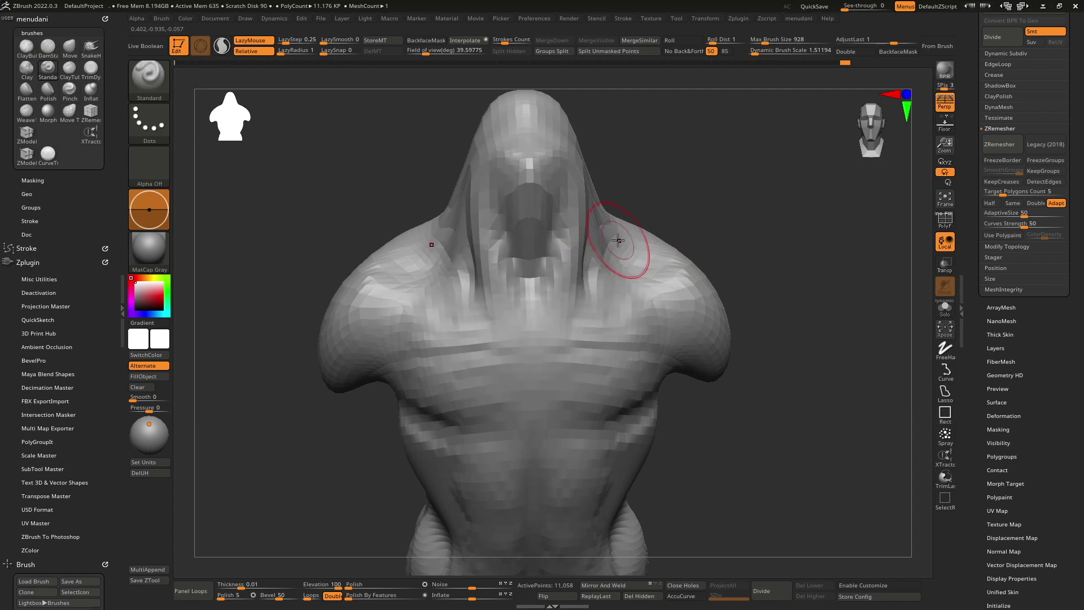
pyautogui.moveTo(593, 286)
pyautogui.mouseDown(button='right')
pyautogui.moveTo(520, 314)
pyautogui.moveTo(616, 302)
pyautogui.moveTo(578, 337)
pyautogui.moveTo(577, 361)
pyautogui.moveTo(573, 306)
pyautogui.mouseUp(button='right')
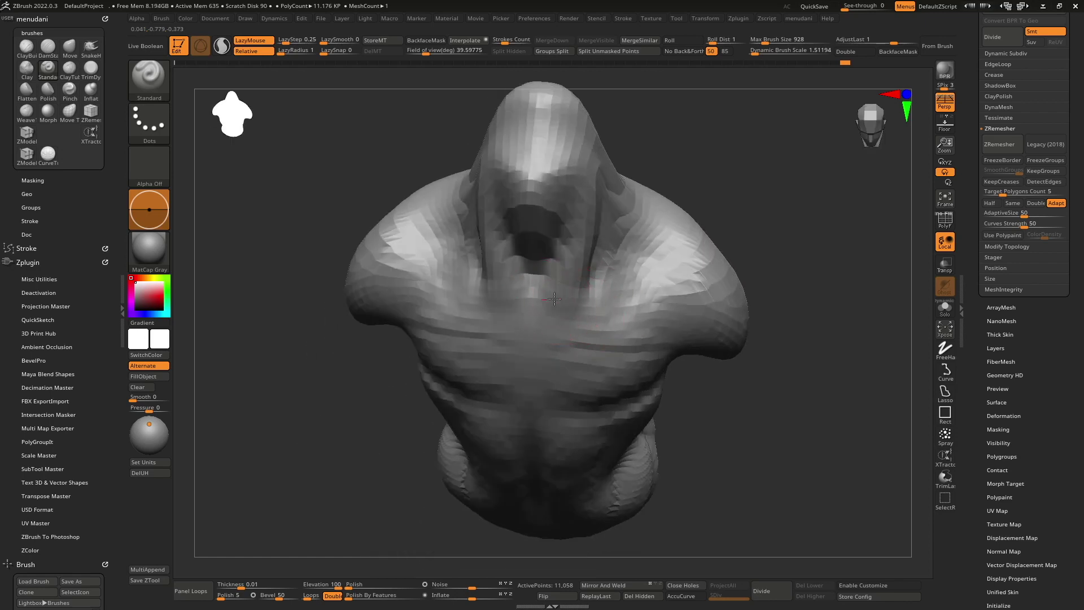
pyautogui.moveTo(639, 309)
pyautogui.mouseDown(button='right')
pyautogui.moveTo(609, 295)
pyautogui.moveTo(625, 314)
pyautogui.moveTo(588, 327)
pyautogui.moveTo(606, 302)
pyautogui.mouseUp(button='right')
pyautogui.press('ctrl')
pyautogui.rightClick(595, 309)
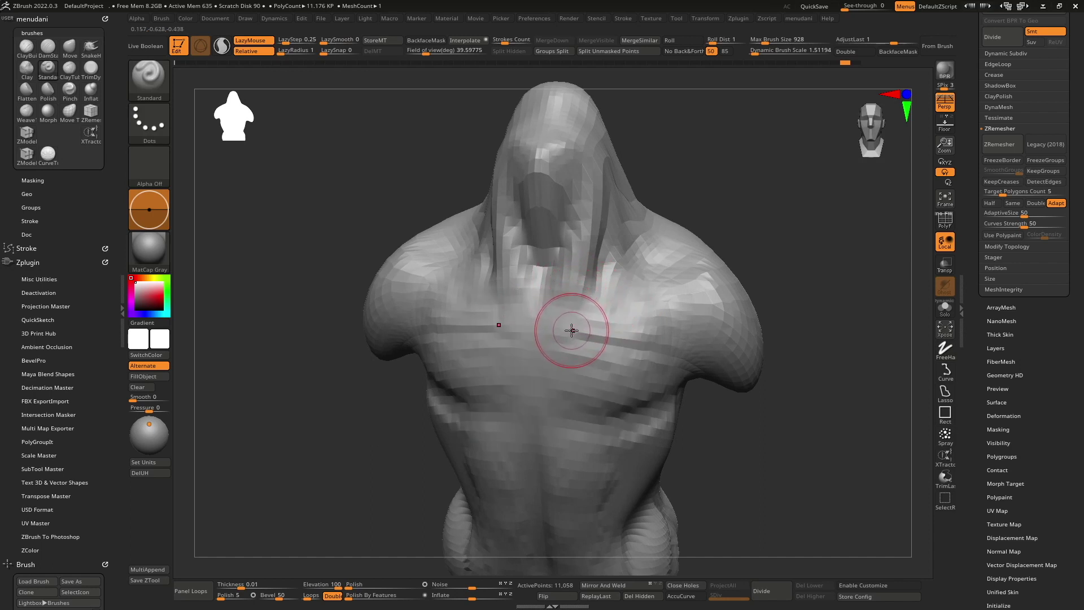
pyautogui.moveTo(575, 325); pyautogui.dragTo(597, 299)
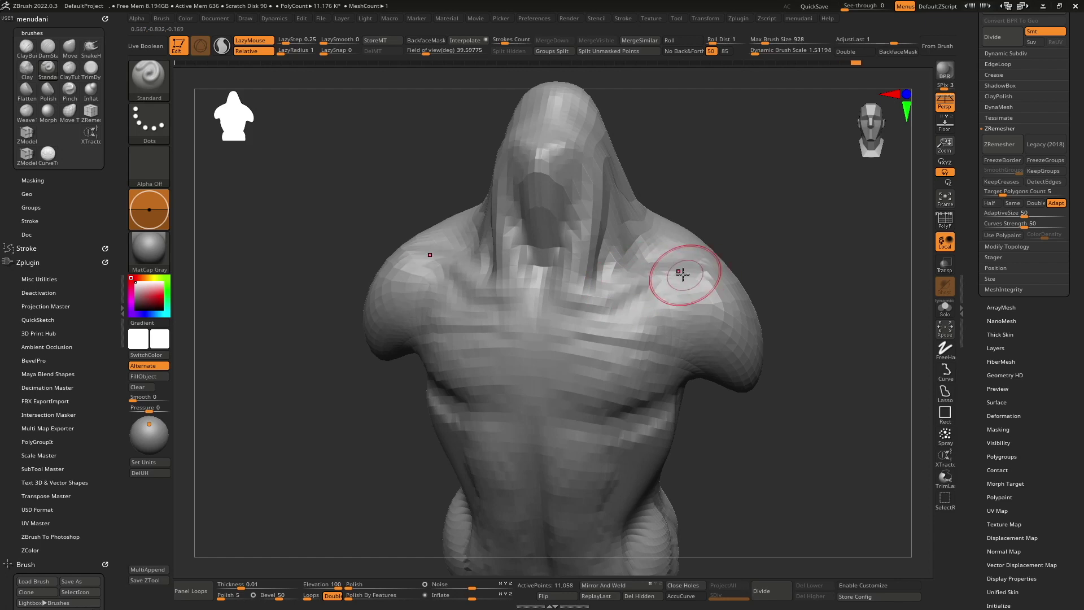
# Smooth the bands across the chest centre and the left chest and shoulder.
pyautogui.moveTo(593, 302); pyautogui.dragTo(539, 338, button='right')
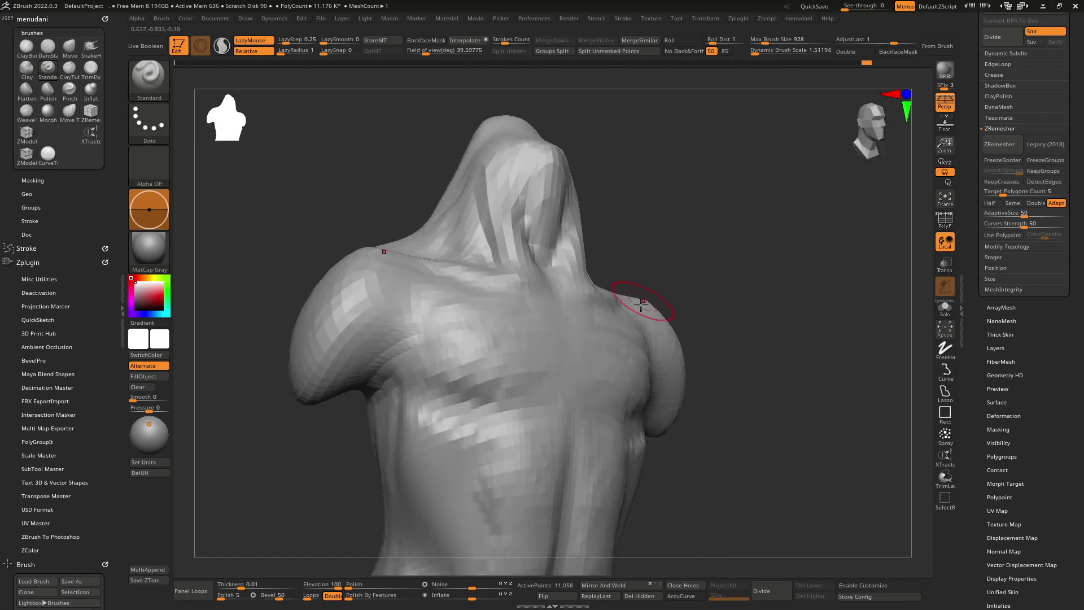
pyautogui.moveTo(539, 338)
pyautogui.keyDown('shift'); pyautogui.mouseDown()
pyautogui.moveTo(450, 315)
pyautogui.moveTo(431, 346)
pyautogui.mouseUp(); pyautogui.keyUp('shift')
pyautogui.moveTo(506, 368)
pyautogui.mouseDown(button='right')
pyautogui.moveTo(634, 346)
pyautogui.moveTo(652, 321)
pyautogui.mouseUp(button='right')
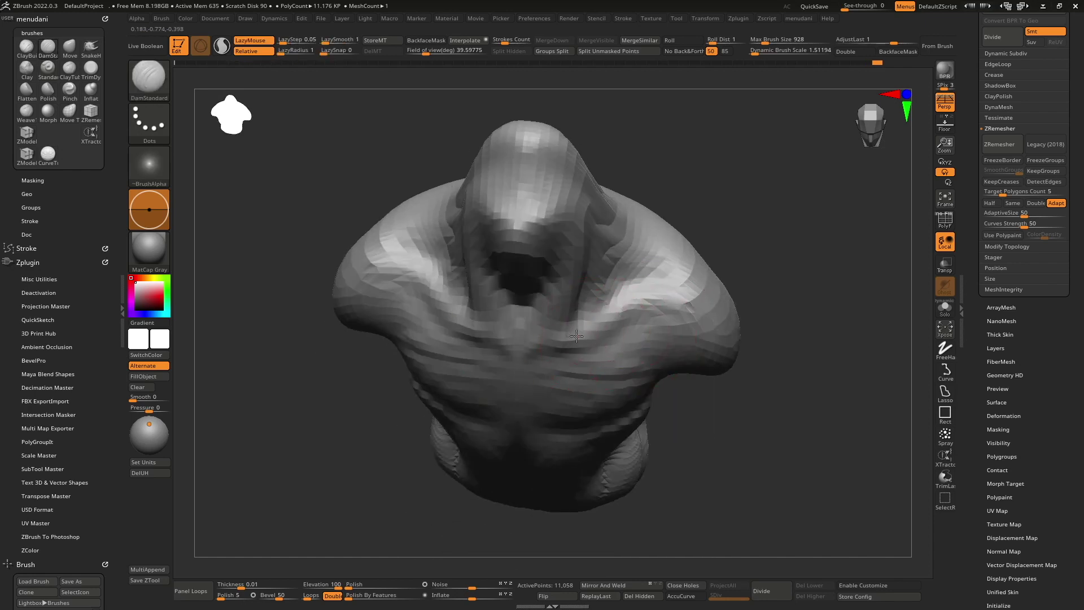
pyautogui.moveTo(641, 315); pyautogui.dragTo(607, 371, button='right')
pyautogui.keyDown('shift'); pyautogui.moveTo(426, 363); pyautogui.dragTo(496, 395); pyautogui.keyUp('shift')
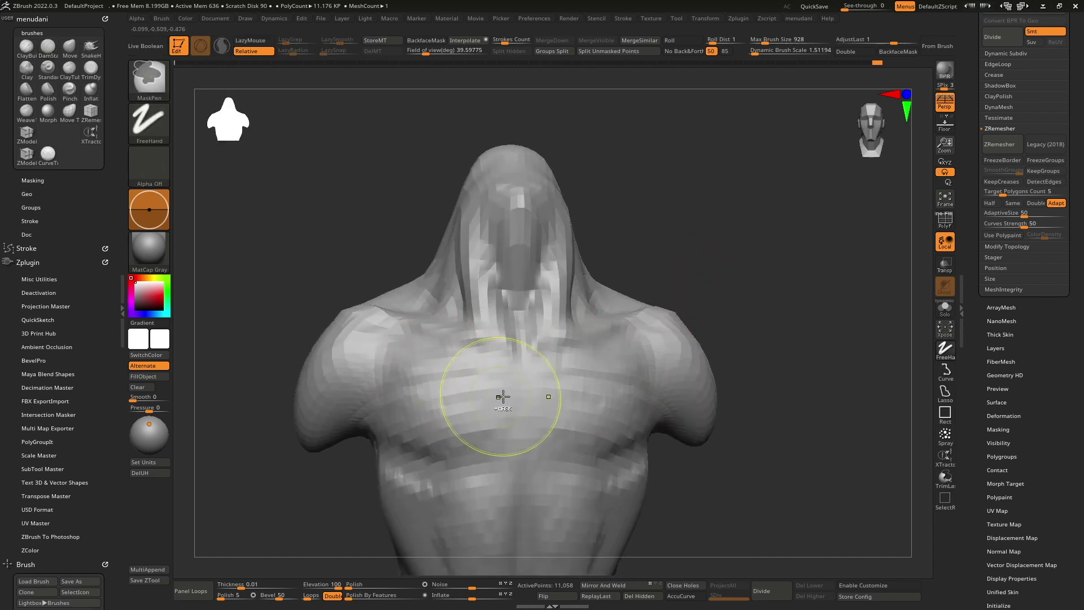
pyautogui.moveTo(738, 283)
pyautogui.keyDown('ctrl'); pyautogui.mouseDown(button='right')
pyautogui.moveTo(600, 302)
pyautogui.moveTo(605, 313)
pyautogui.mouseUp(button='right'); pyautogui.keyUp('ctrl')
pyautogui.moveTo(242, 121); pyautogui.dragTo(232, 120)
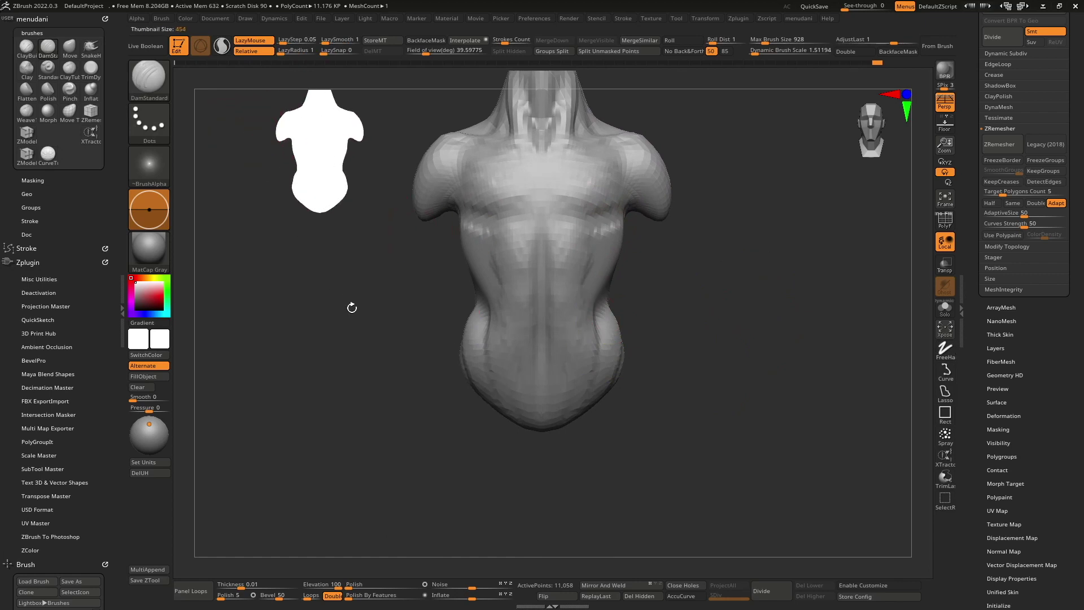
# Build up the lower back and hips with ClayBuildup, smoothing with Shift.
pyautogui.moveTo(712, 302)
pyautogui.mouseDown(button='right')
pyautogui.moveTo(578, 355)
pyautogui.moveTo(557, 349)
pyautogui.mouseUp(button='right')
pyautogui.press('b')
pyautogui.press('m')
pyautogui.press('v')
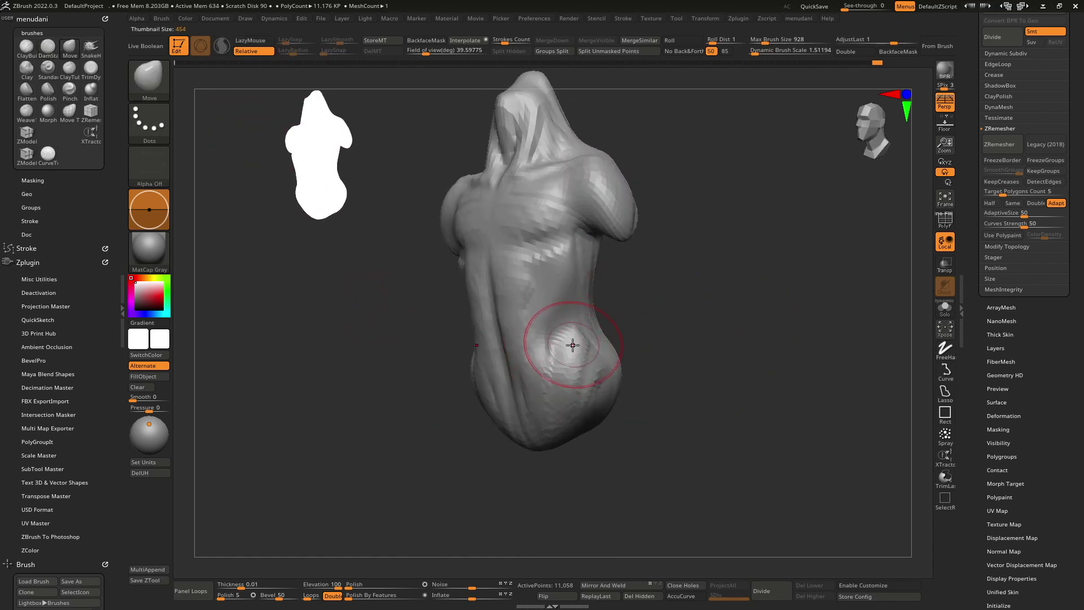
pyautogui.moveTo(562, 338); pyautogui.dragTo(566, 303, button='right')
pyautogui.press('b')
pyautogui.press('c')
pyautogui.press('b')
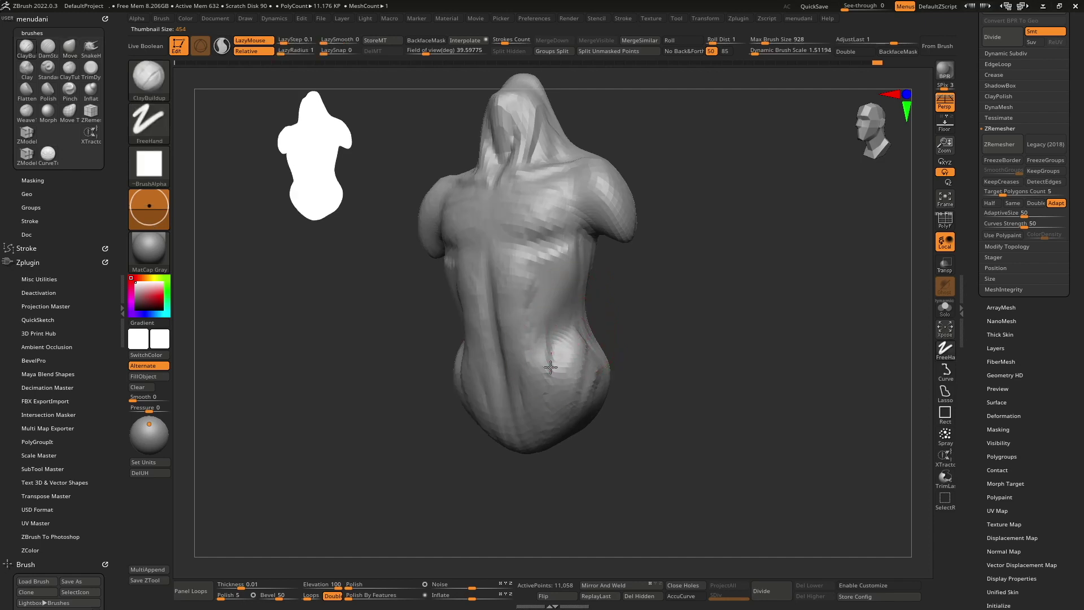
pyautogui.press('shift')
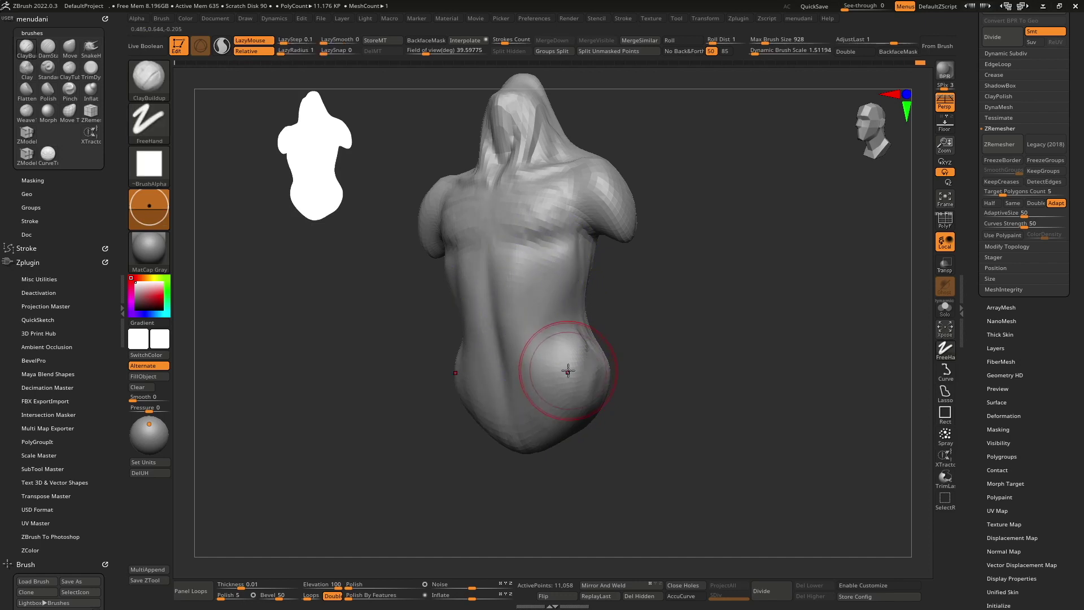
# Orbit between back and three-quarter views to check the lower back and hips.
pyautogui.moveTo(564, 363); pyautogui.dragTo(592, 376, button='right')
pyautogui.moveTo(709, 366); pyautogui.dragTo(695, 387, button='right')
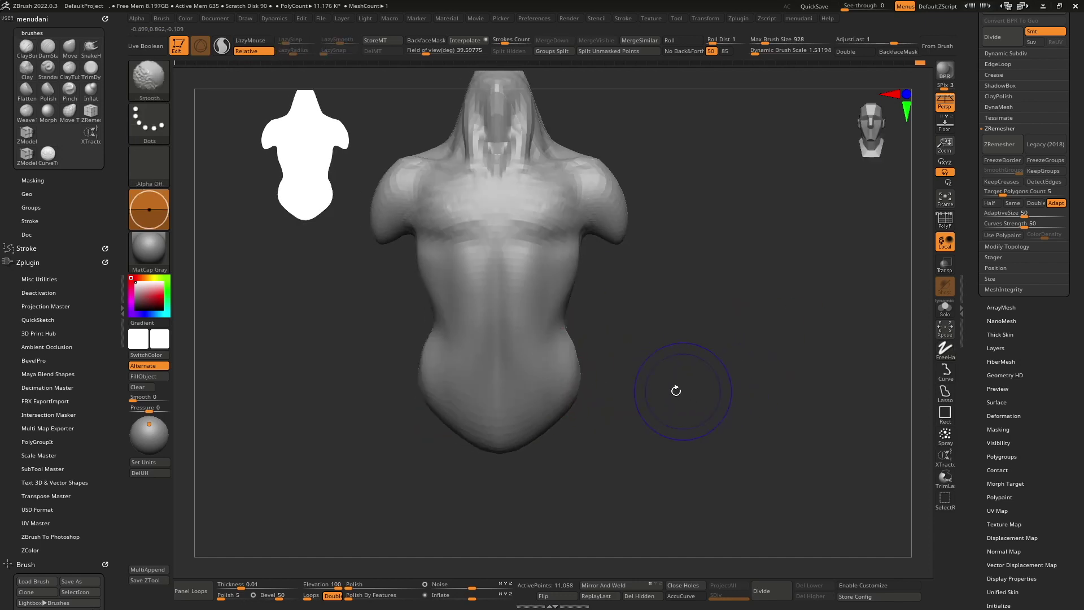
pyautogui.moveTo(552, 363)
pyautogui.mouseDown(button='right')
pyautogui.moveTo(552, 376)
pyautogui.moveTo(543, 361)
pyautogui.mouseUp(button='right')
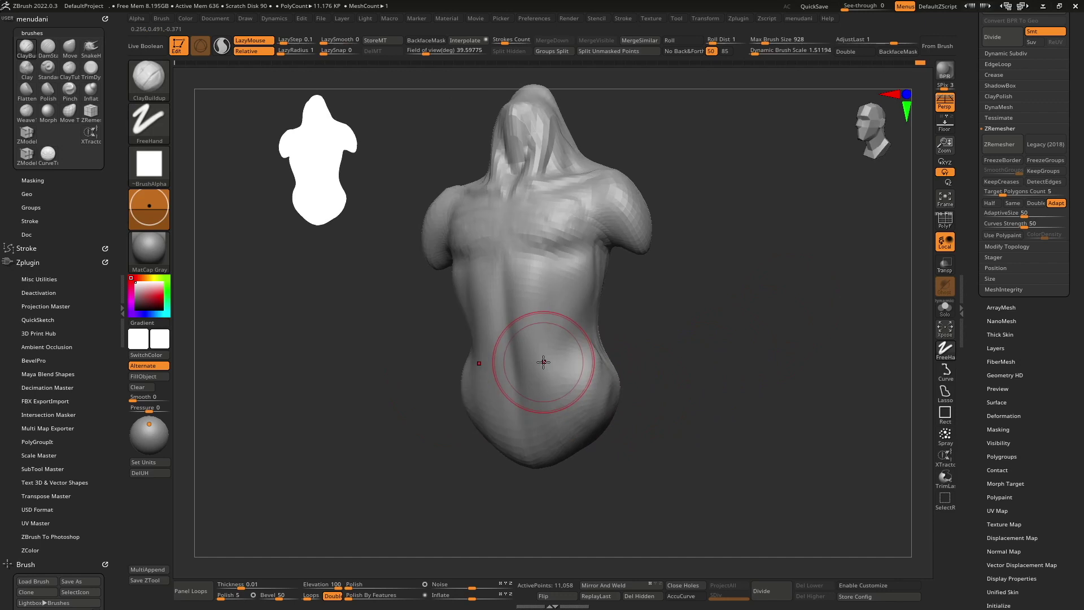
pyautogui.moveTo(563, 358); pyautogui.dragTo(563, 378, button='right')
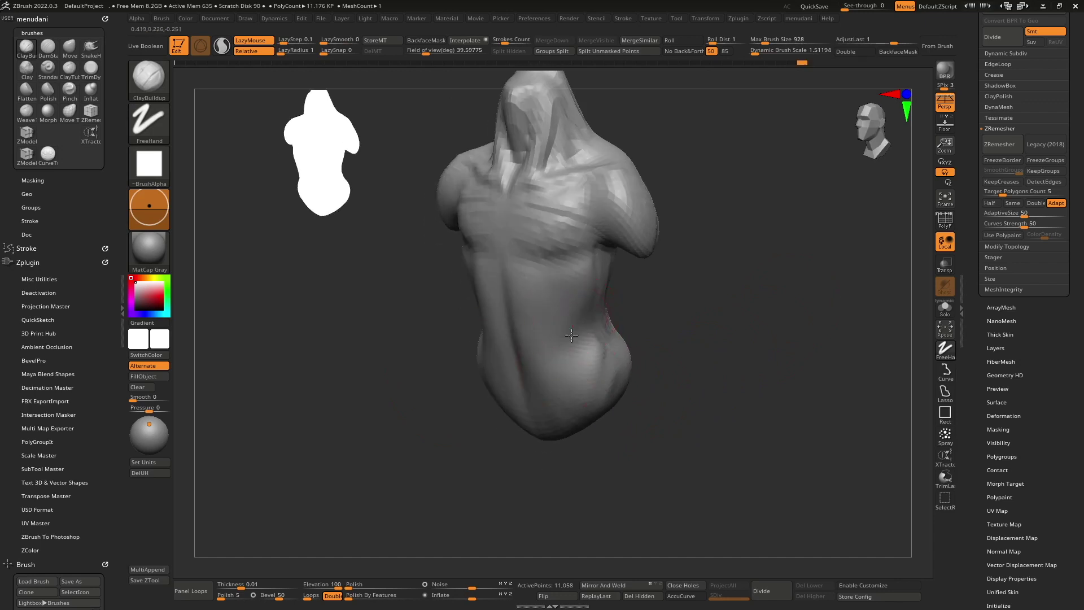
pyautogui.moveTo(561, 314); pyautogui.dragTo(576, 367, button='right')
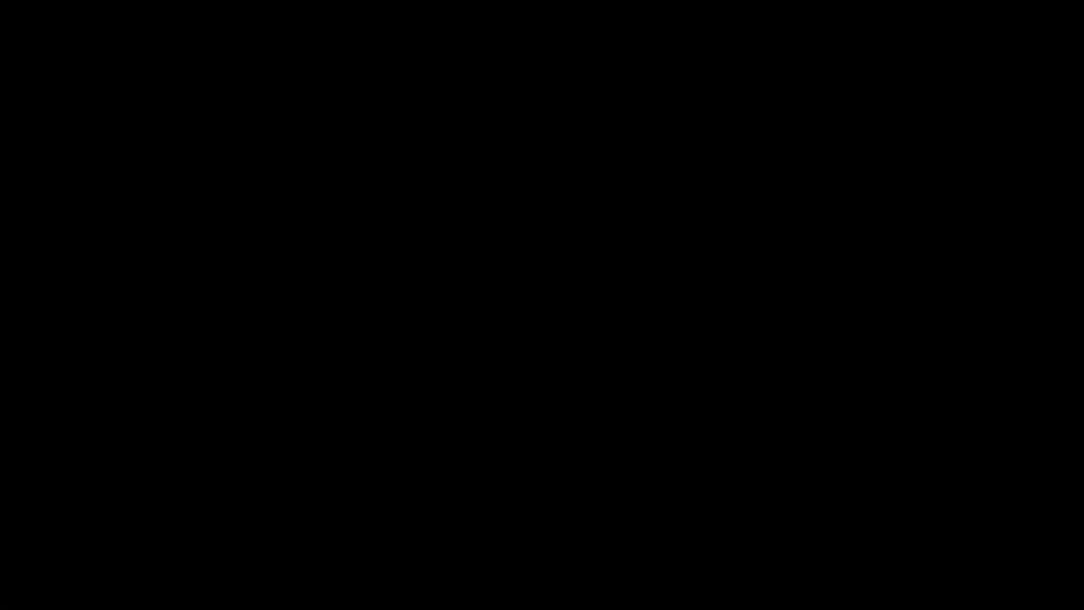